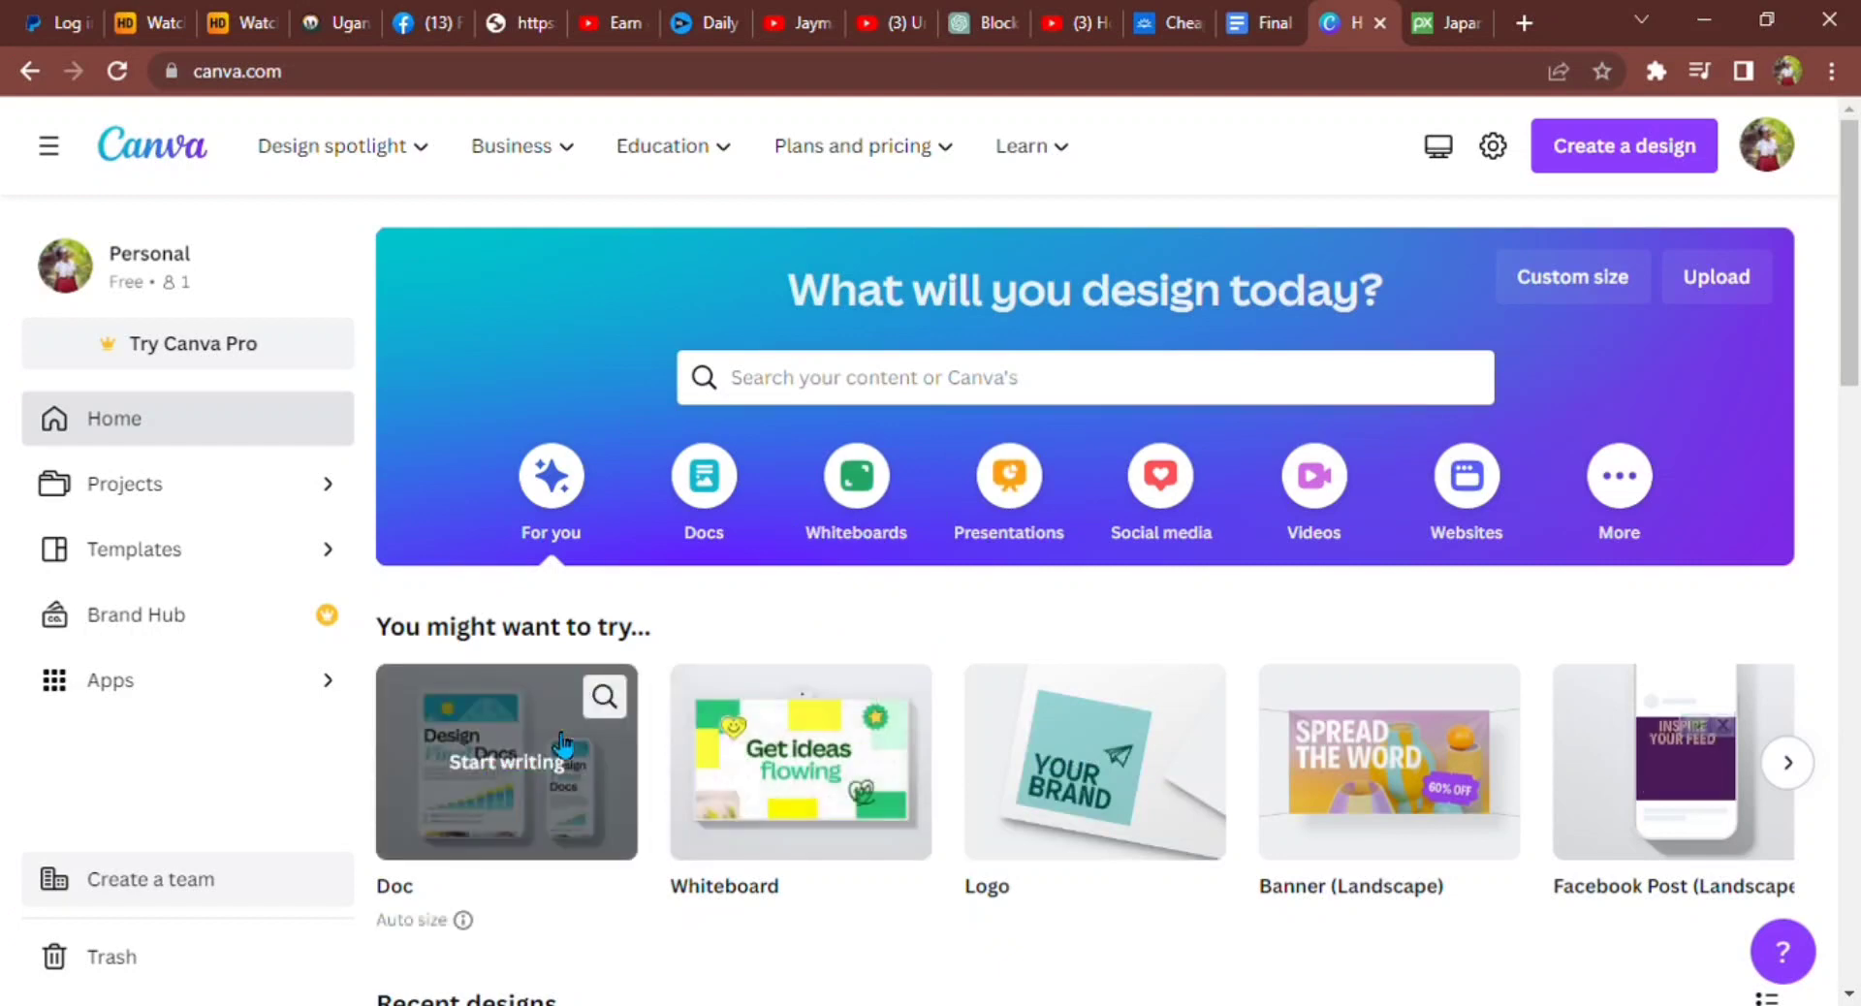
{"action": "scroll", "coordinate": [637, 744], "scroll_direction": "down", "scroll_amount": 6}
{"action": "scroll", "coordinate": [557, 744], "scroll_direction": "up", "scroll_amount": 4}
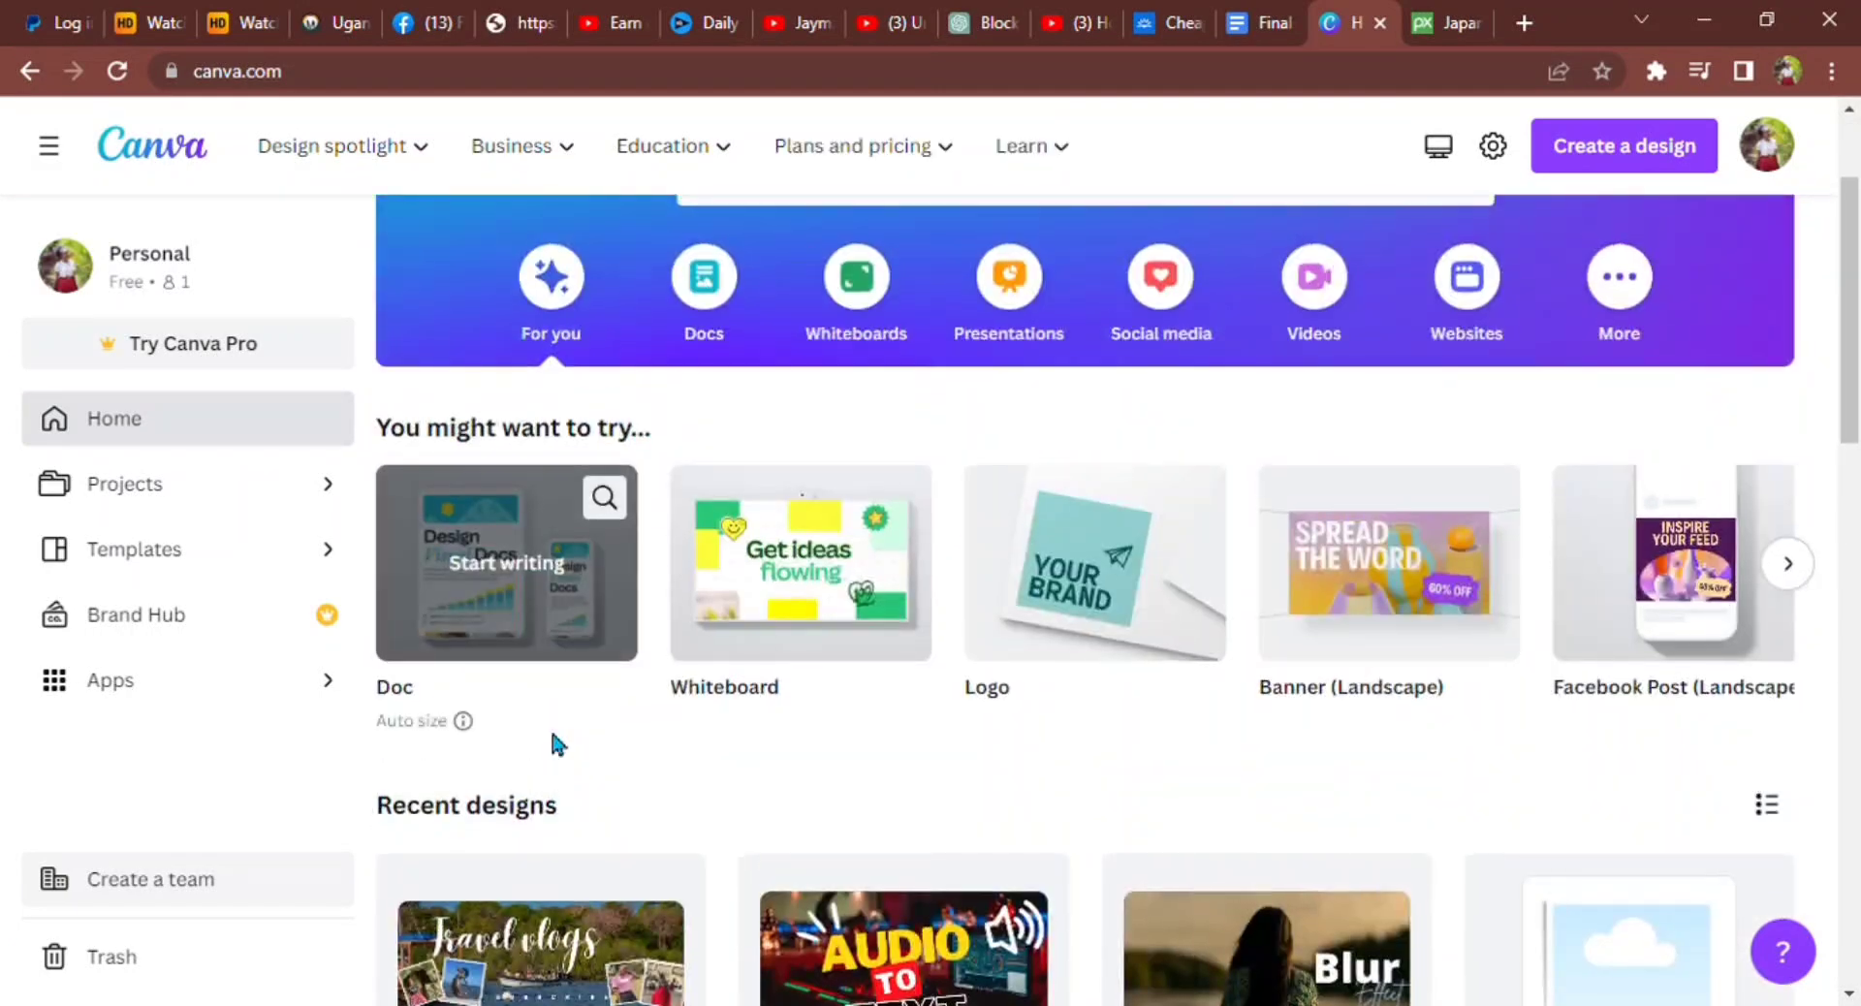
{"action": "scroll", "coordinate": [553, 735], "scroll_direction": "up", "scroll_amount": 2}
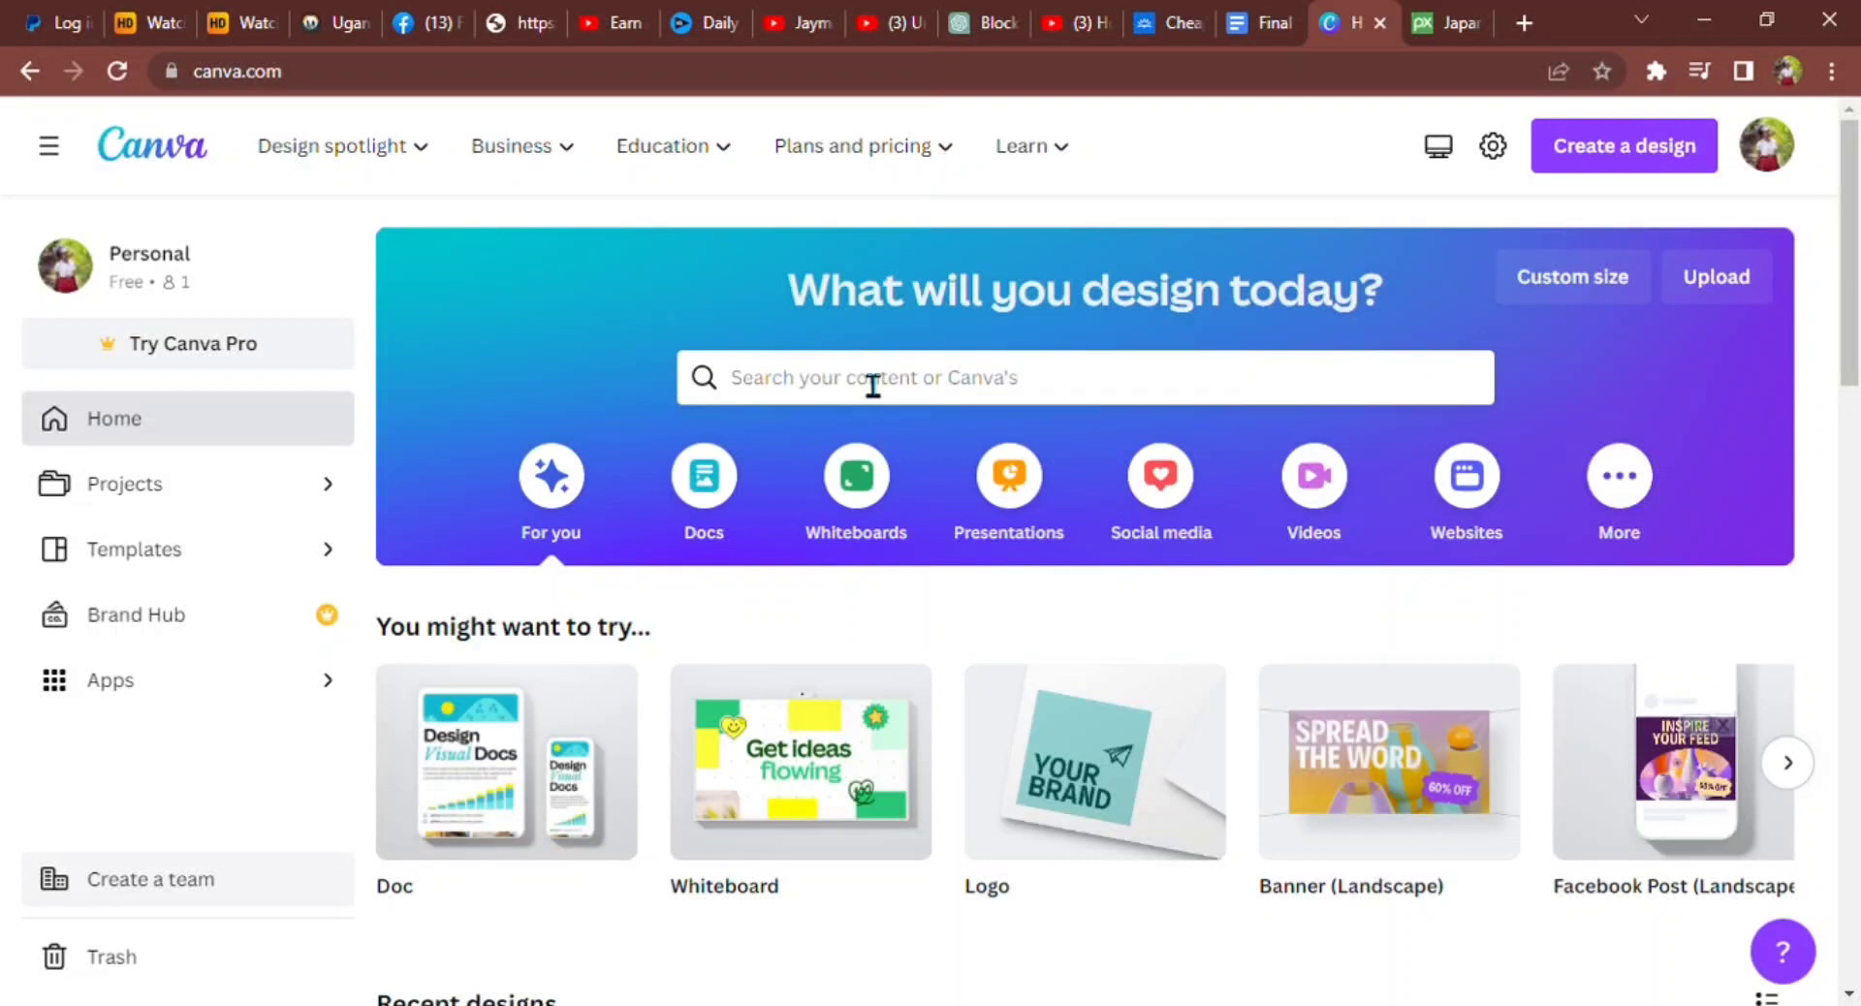
- Hide the home page's side menu, enter "youtube thumbnail" as the template search, and open the suggested YouTube Thumbnail category
{"action": "left_click", "coordinate": [72, 164]}
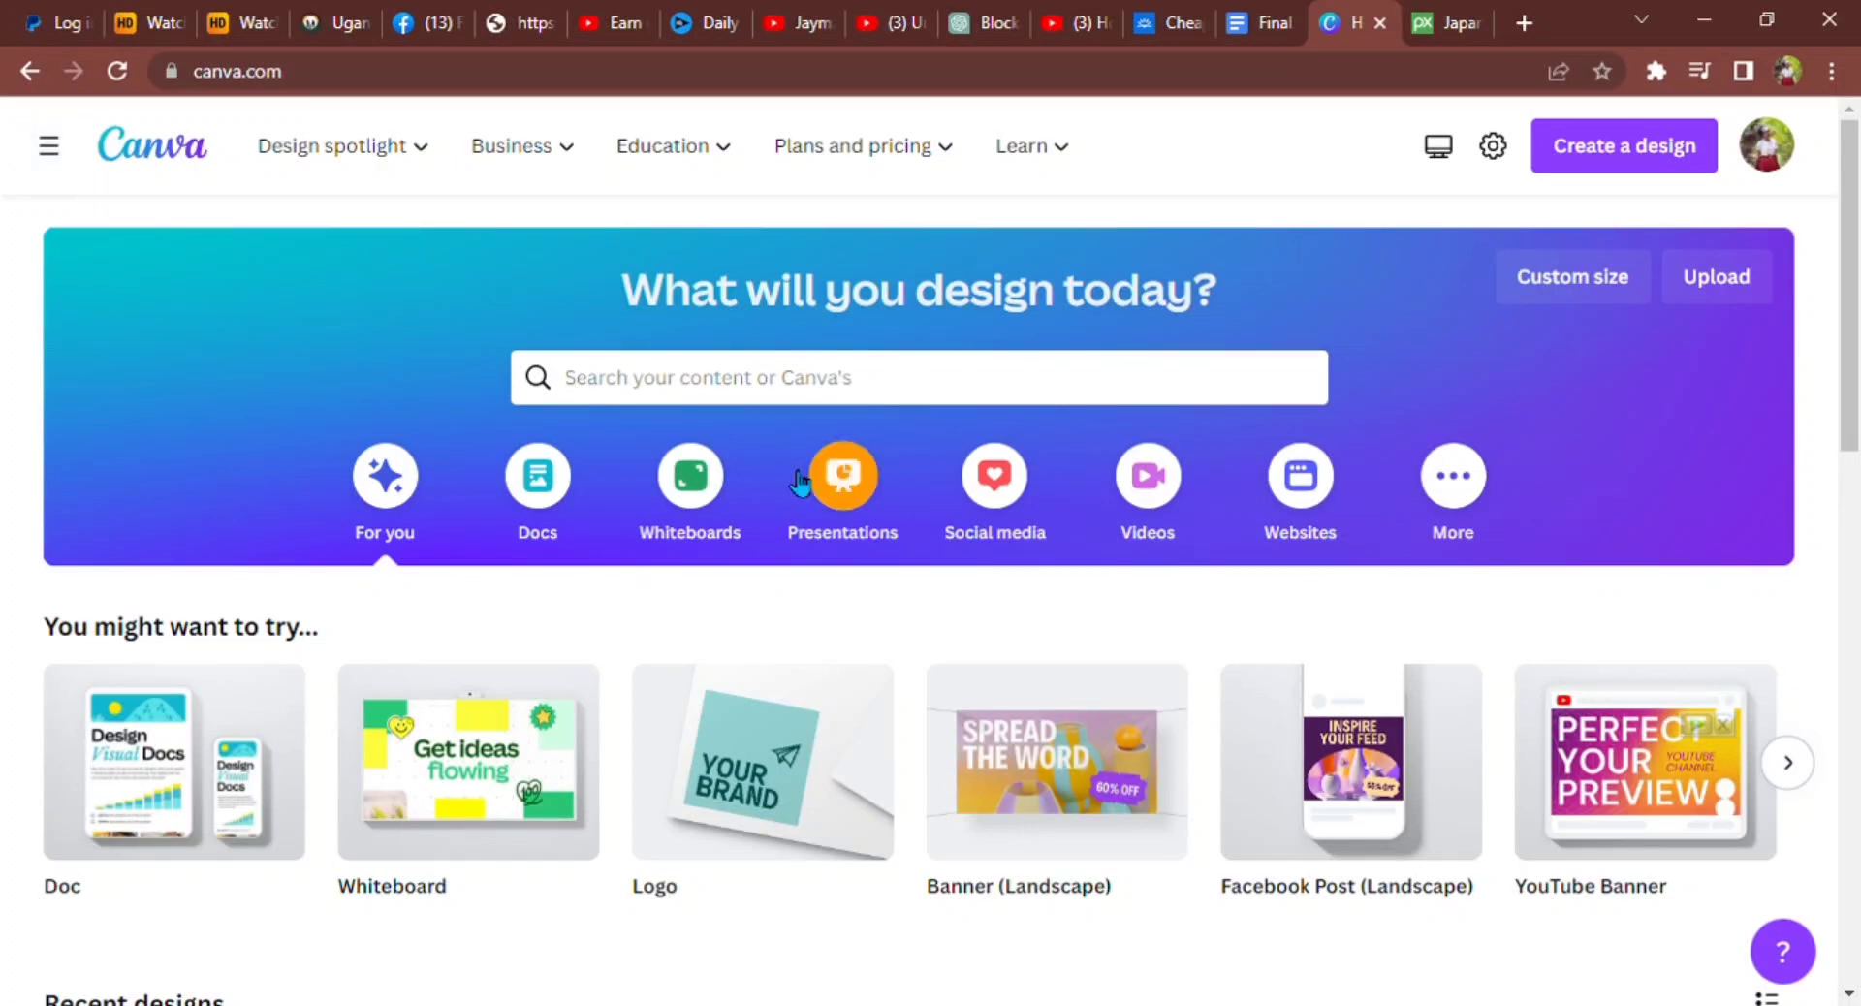
{"action": "left_click", "coordinate": [1130, 416]}
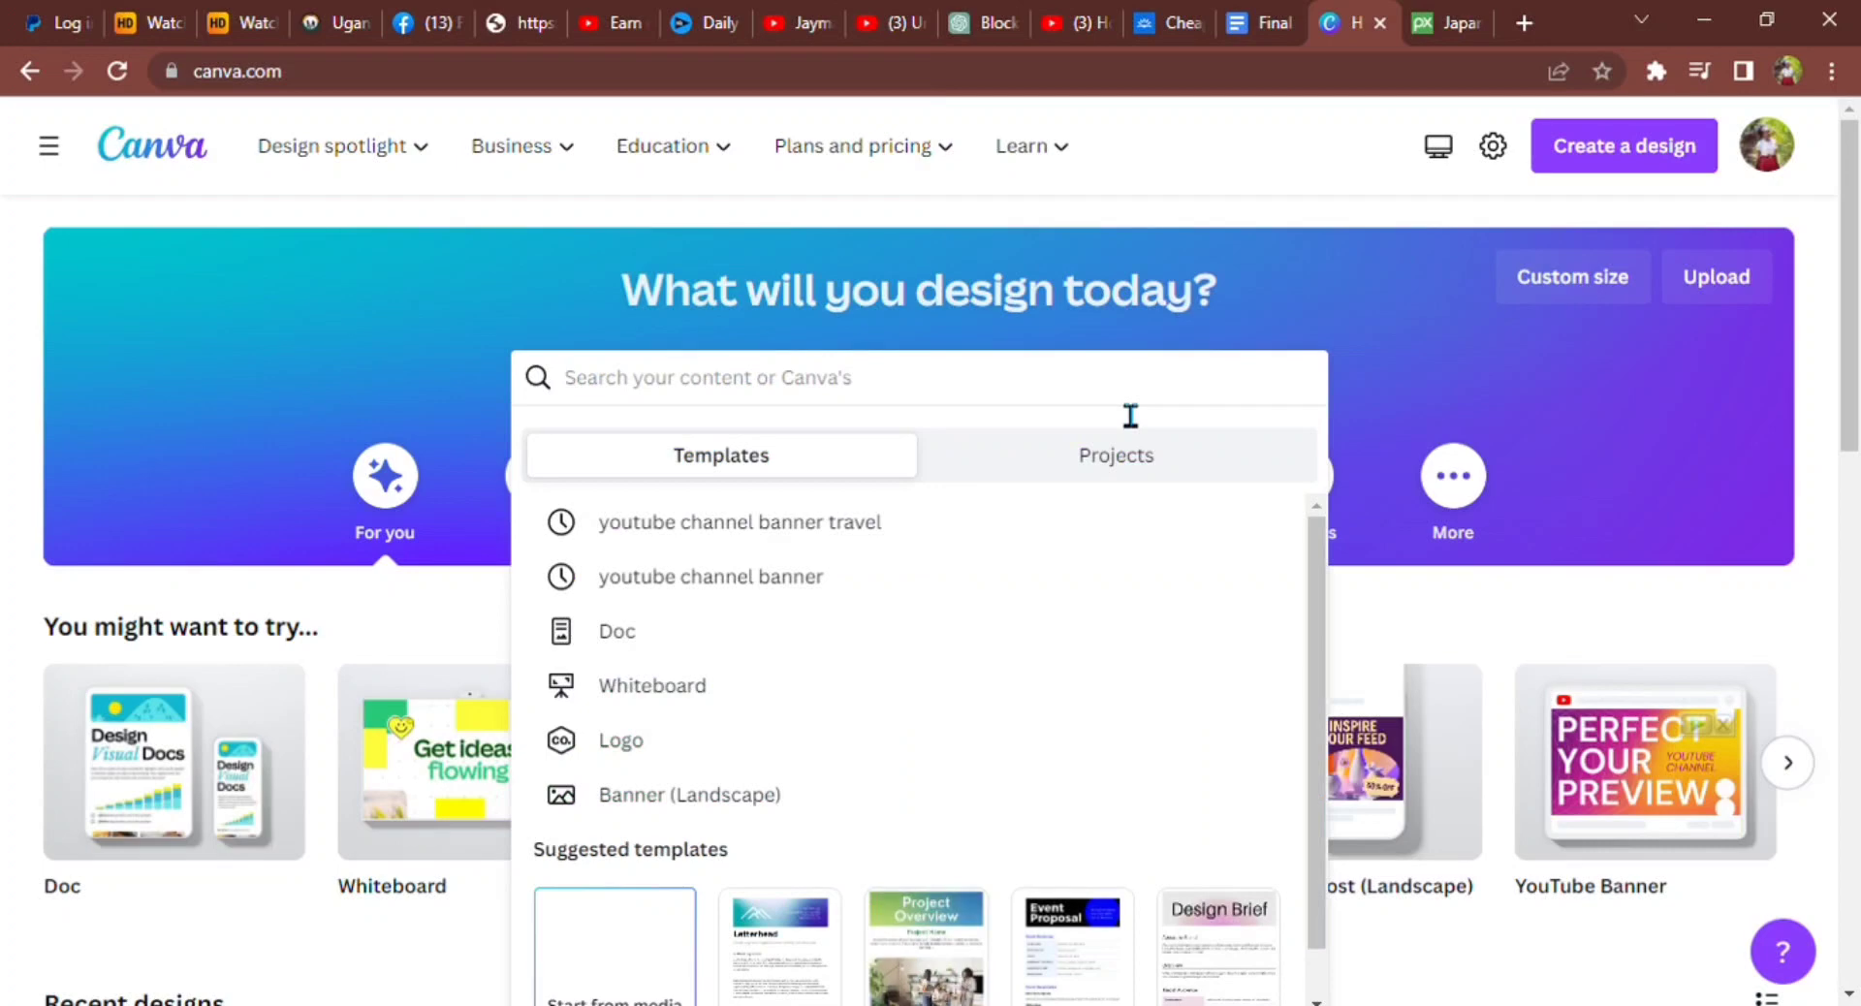
{"action": "type", "text": "youtub"}
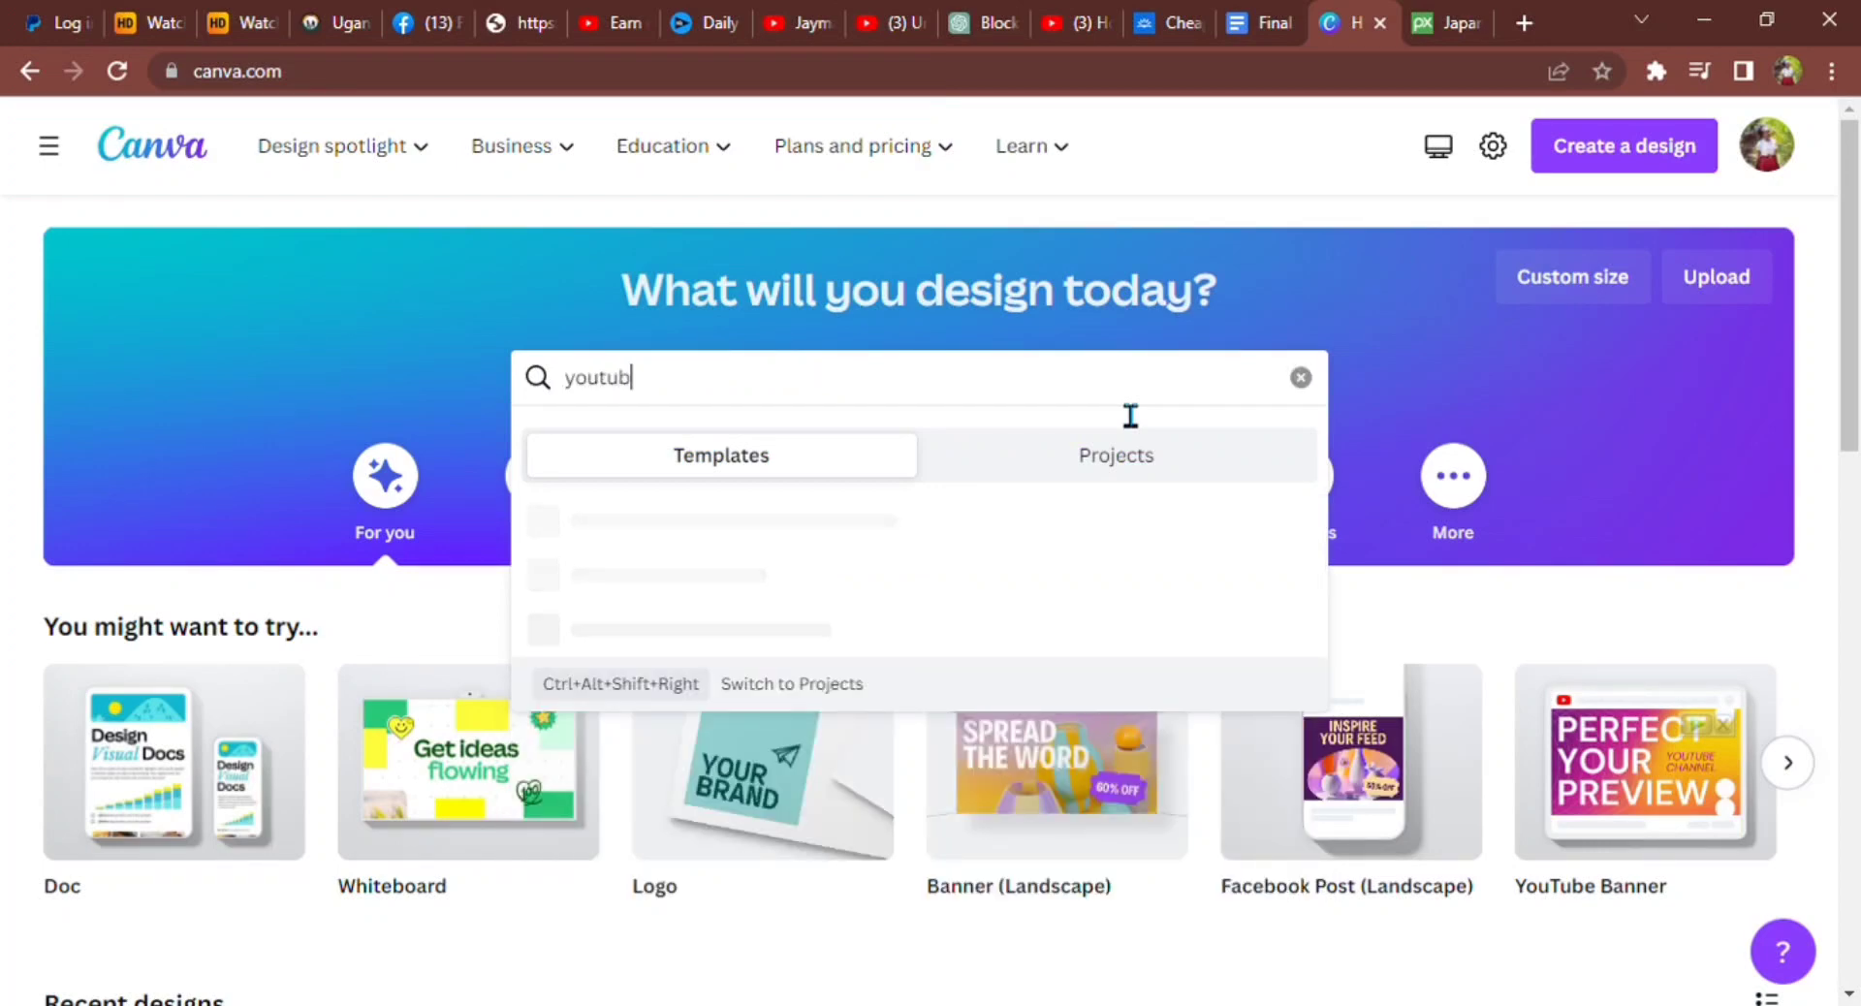
{"action": "type", "text": "e thu"}
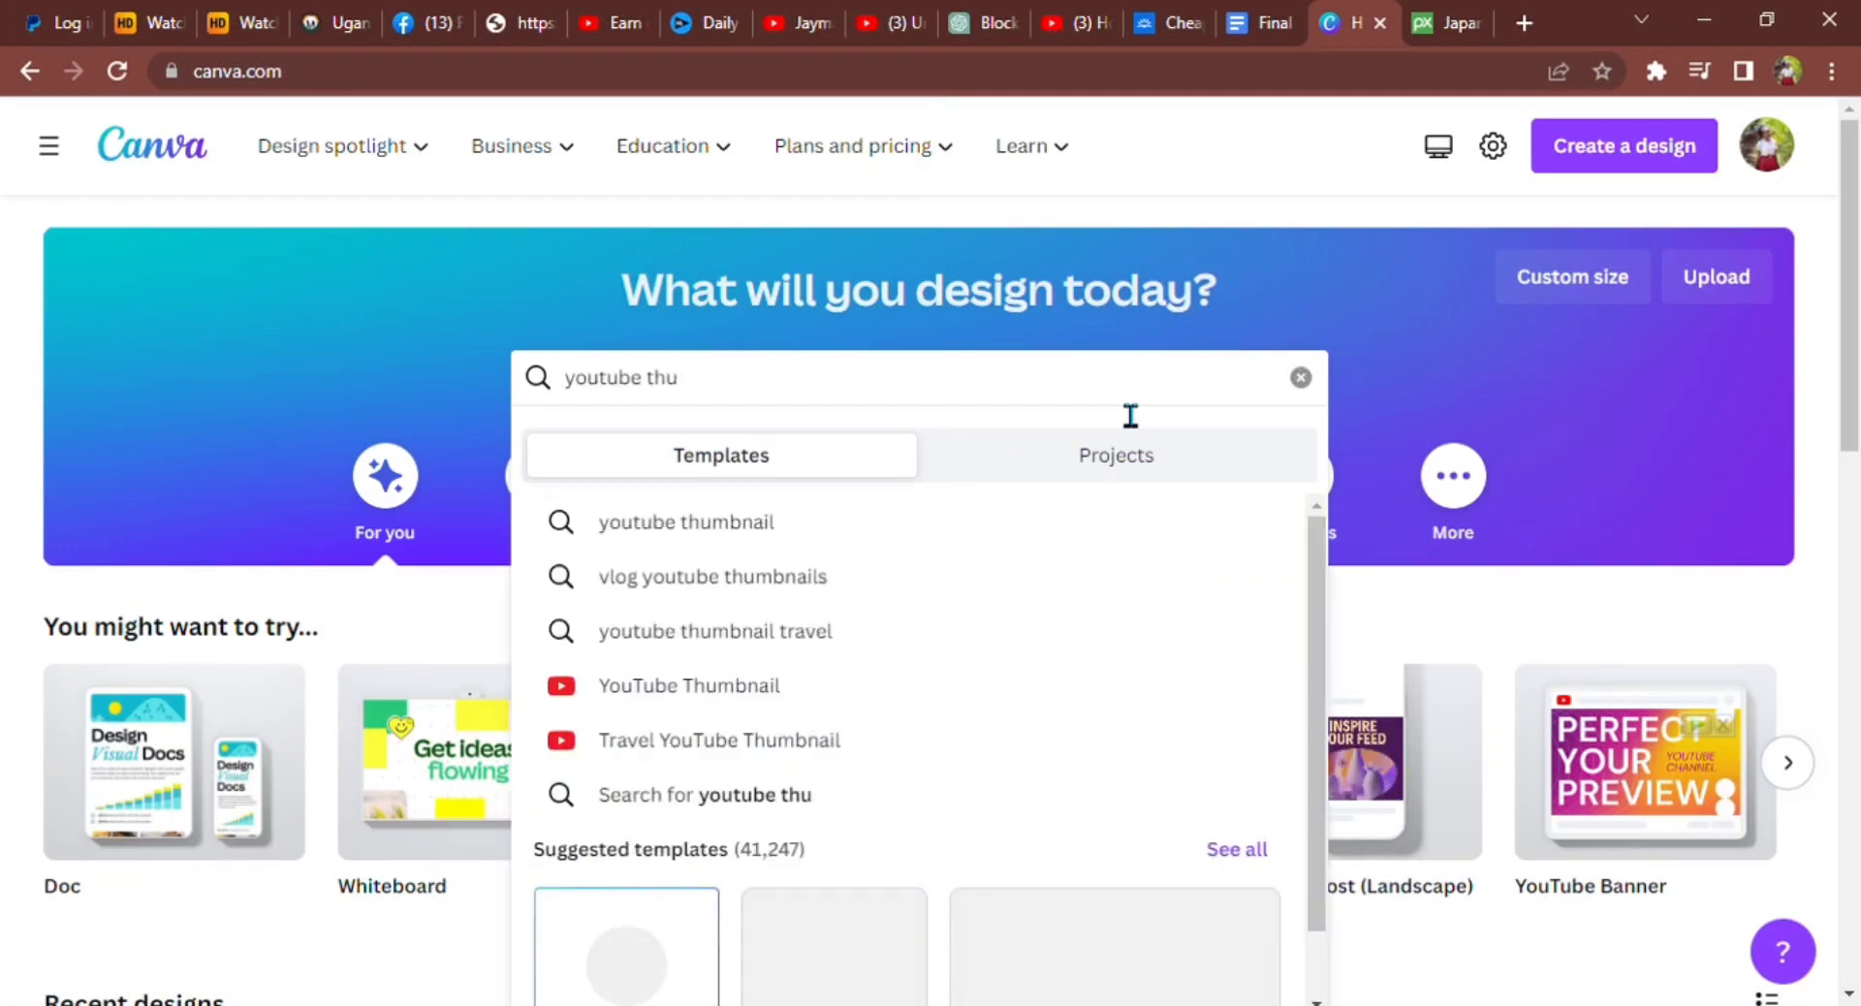
{"action": "type", "text": "mbnail"}
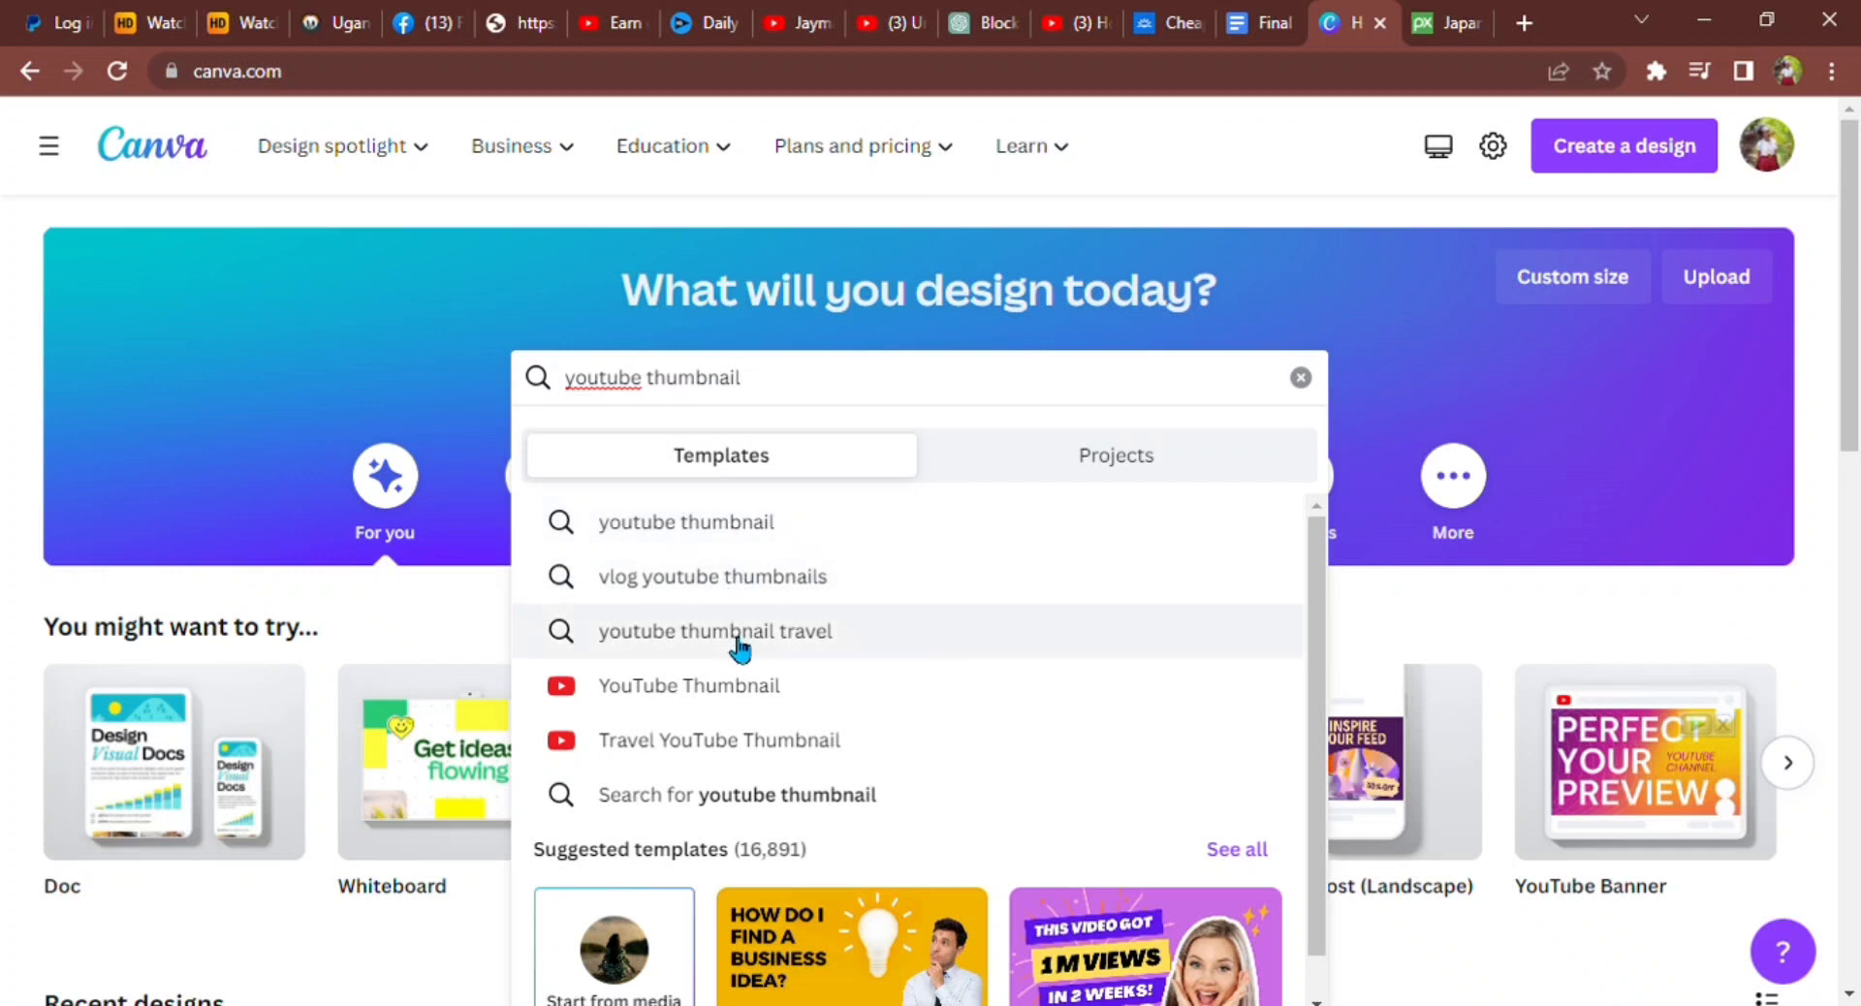
{"action": "left_click", "coordinate": [745, 684]}
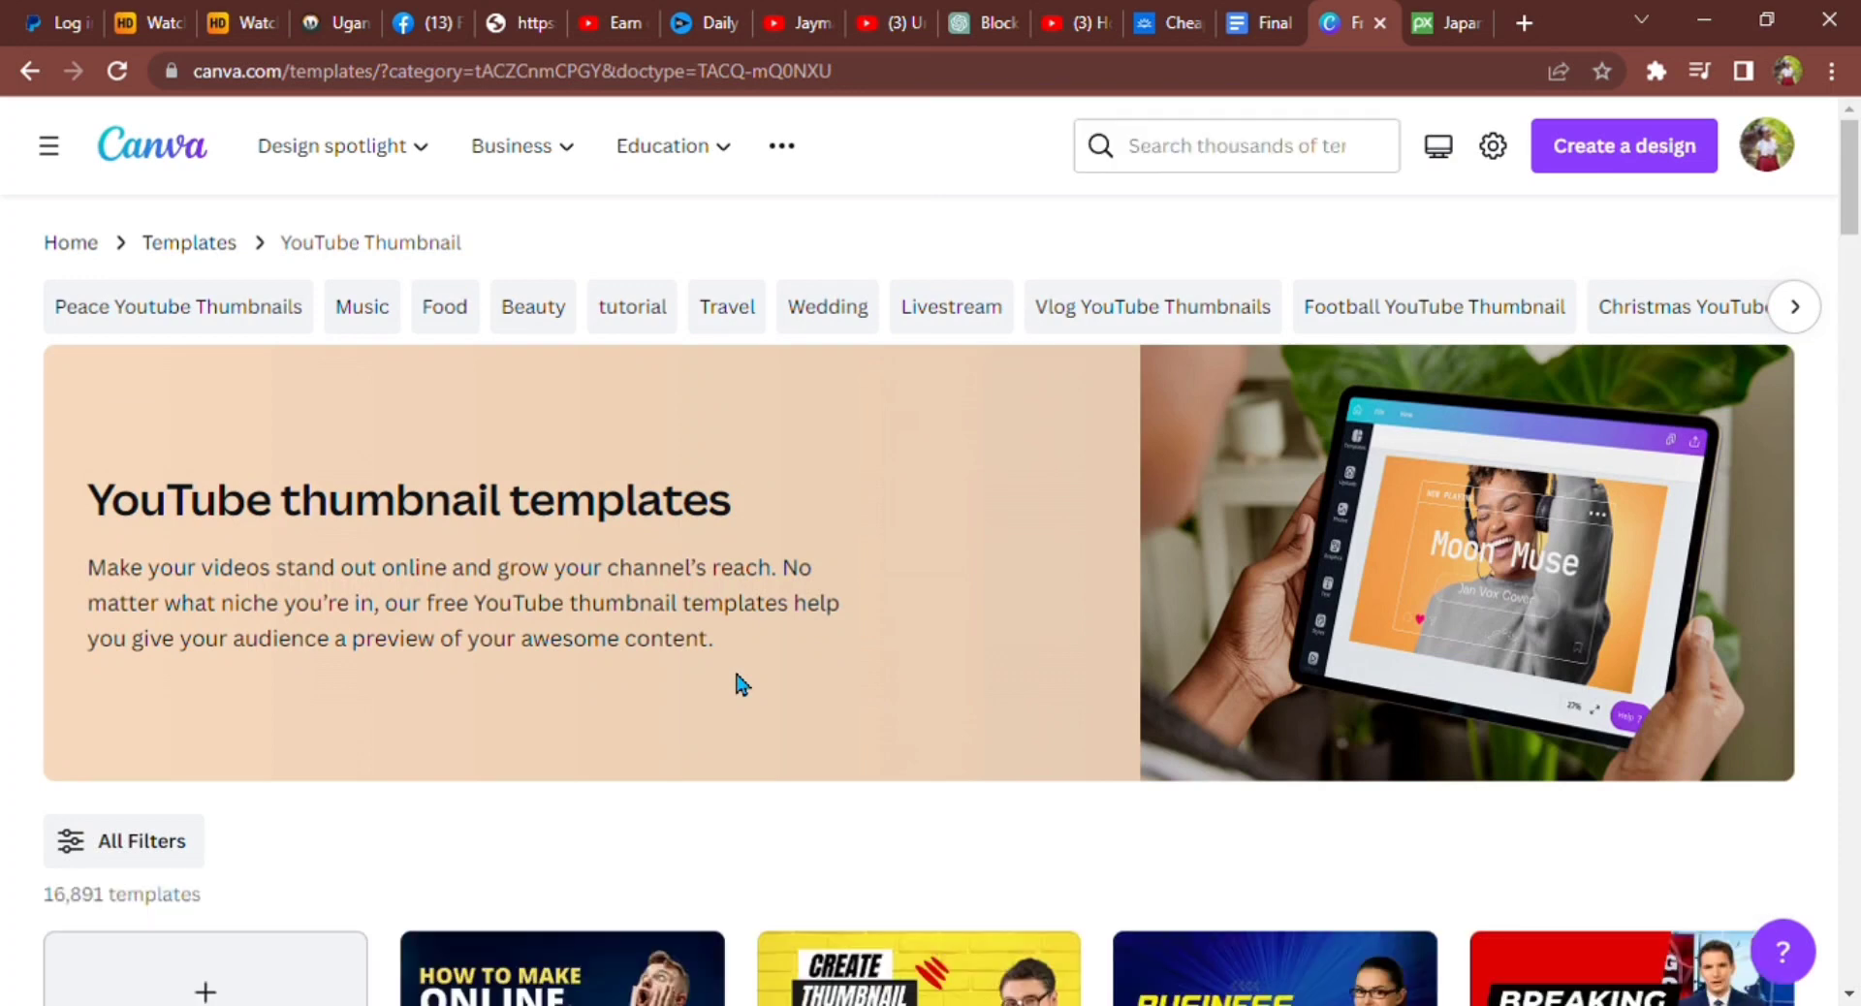
- Look through the YouTube thumbnail templates for a suitable finance or money design
{"action": "scroll", "coordinate": [743, 683], "scroll_direction": "down", "scroll_amount": 5}
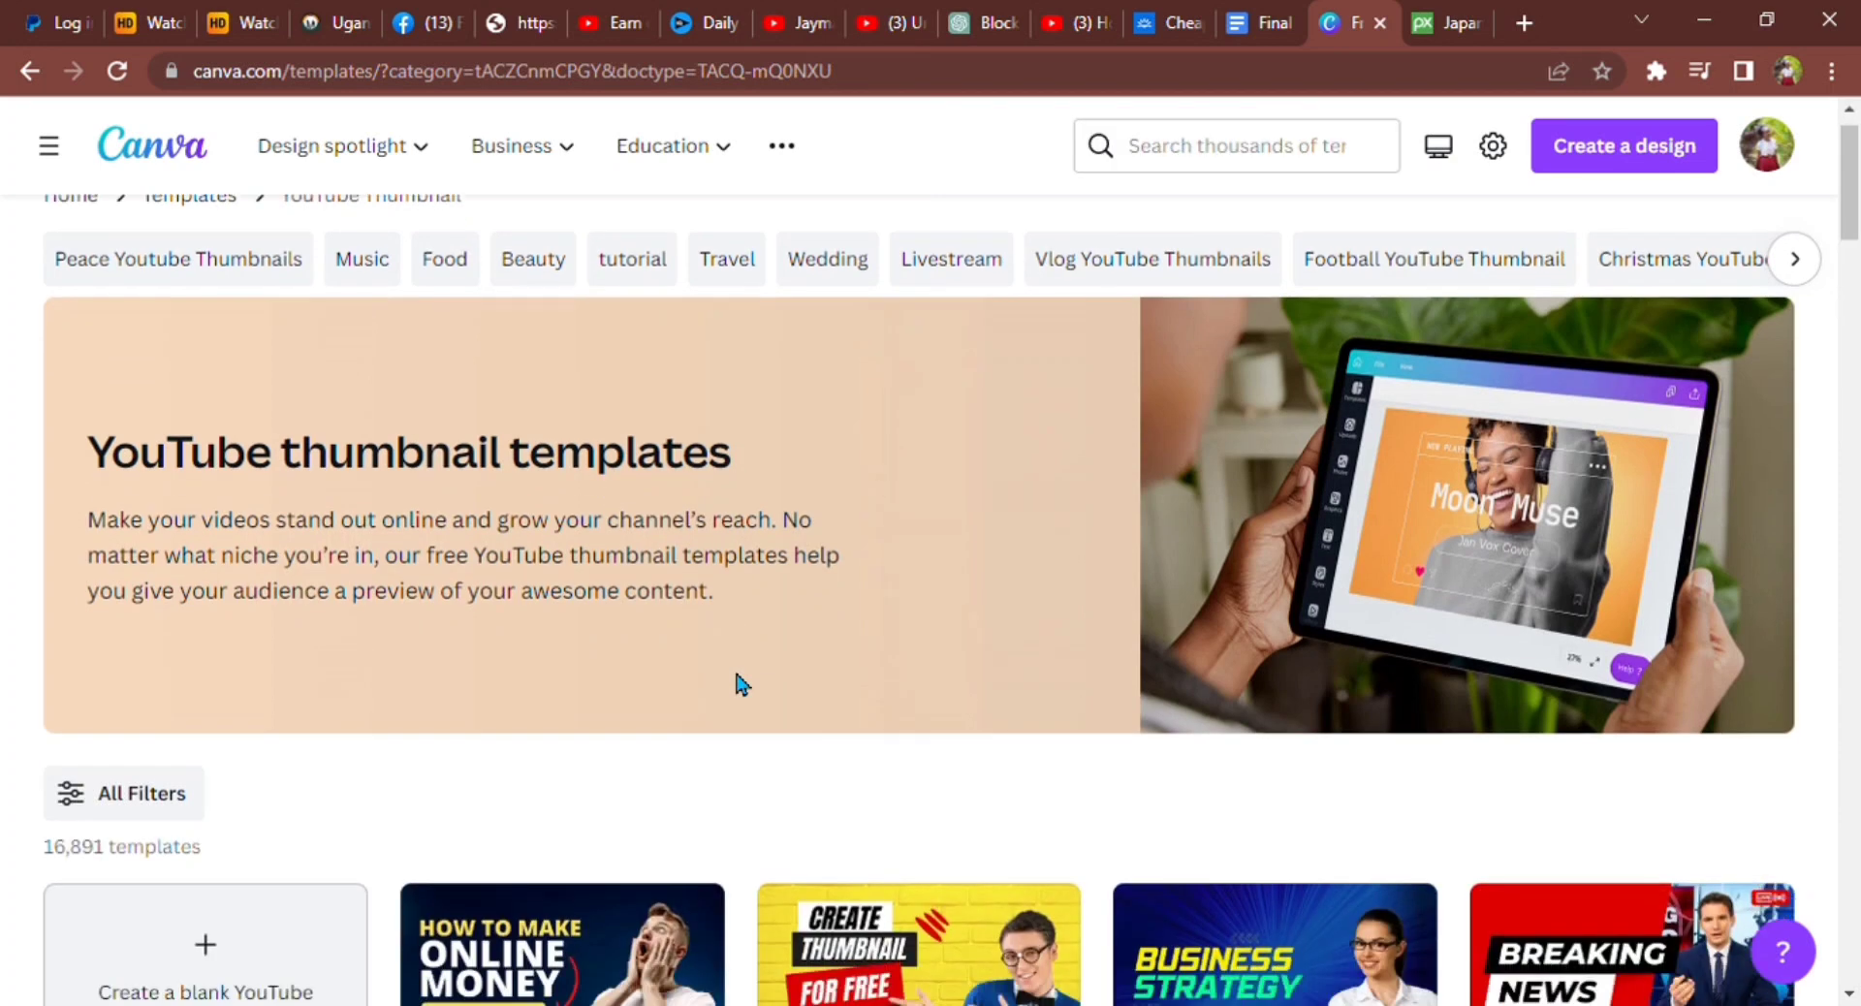
{"action": "scroll", "coordinate": [736, 683], "scroll_direction": "down", "scroll_amount": 1}
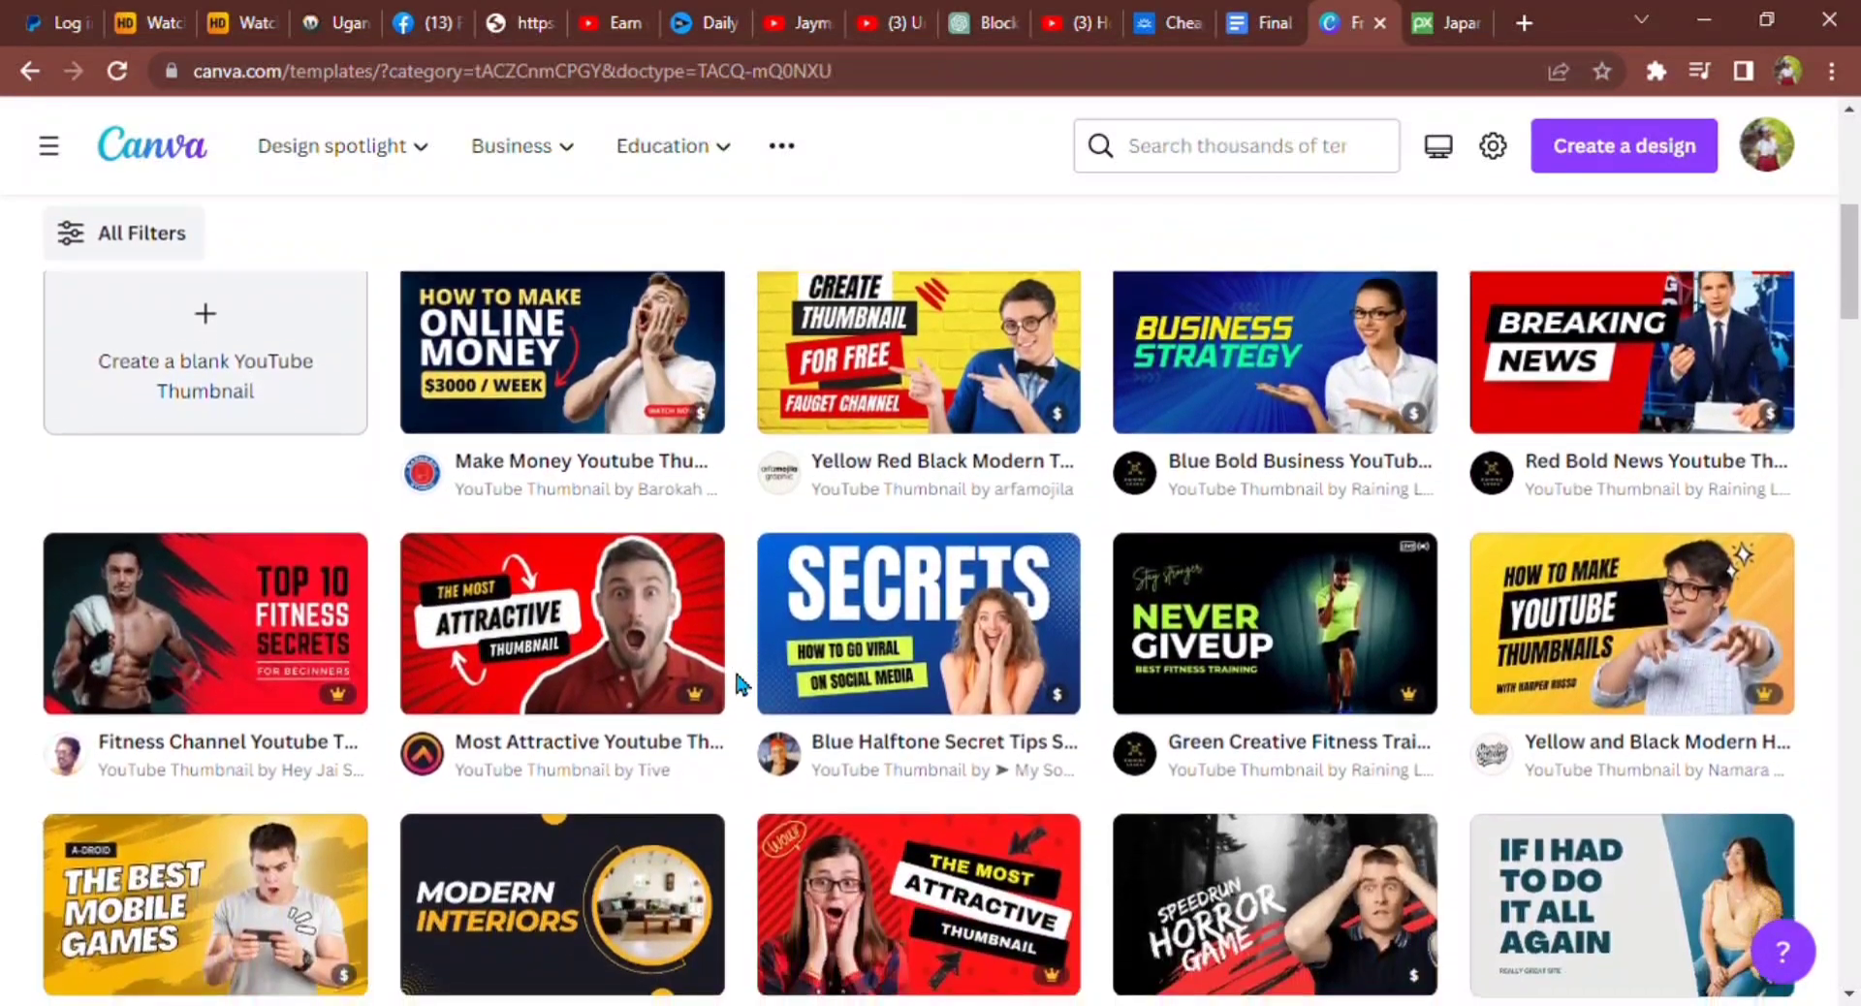
{"action": "scroll", "coordinate": [737, 675], "scroll_direction": "down", "scroll_amount": 2}
{"action": "scroll", "coordinate": [739, 683], "scroll_direction": "down", "scroll_amount": 3}
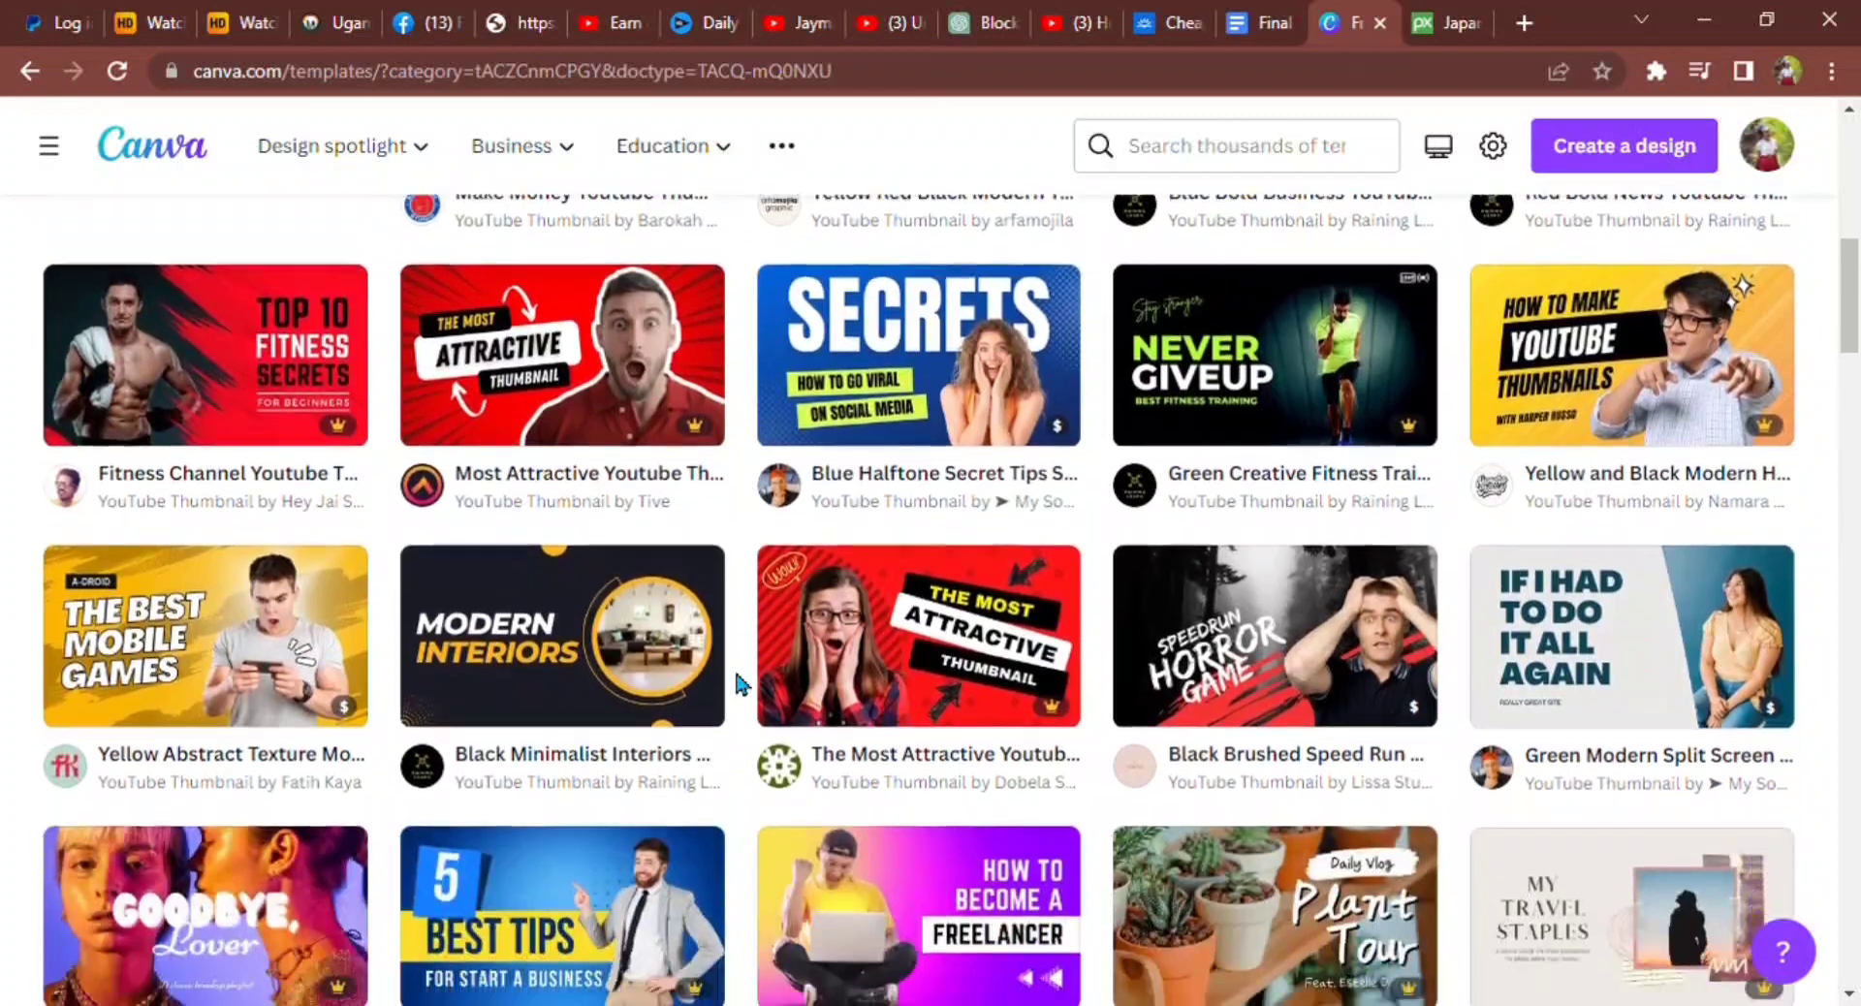
{"action": "scroll", "coordinate": [737, 683], "scroll_direction": "down", "scroll_amount": 3}
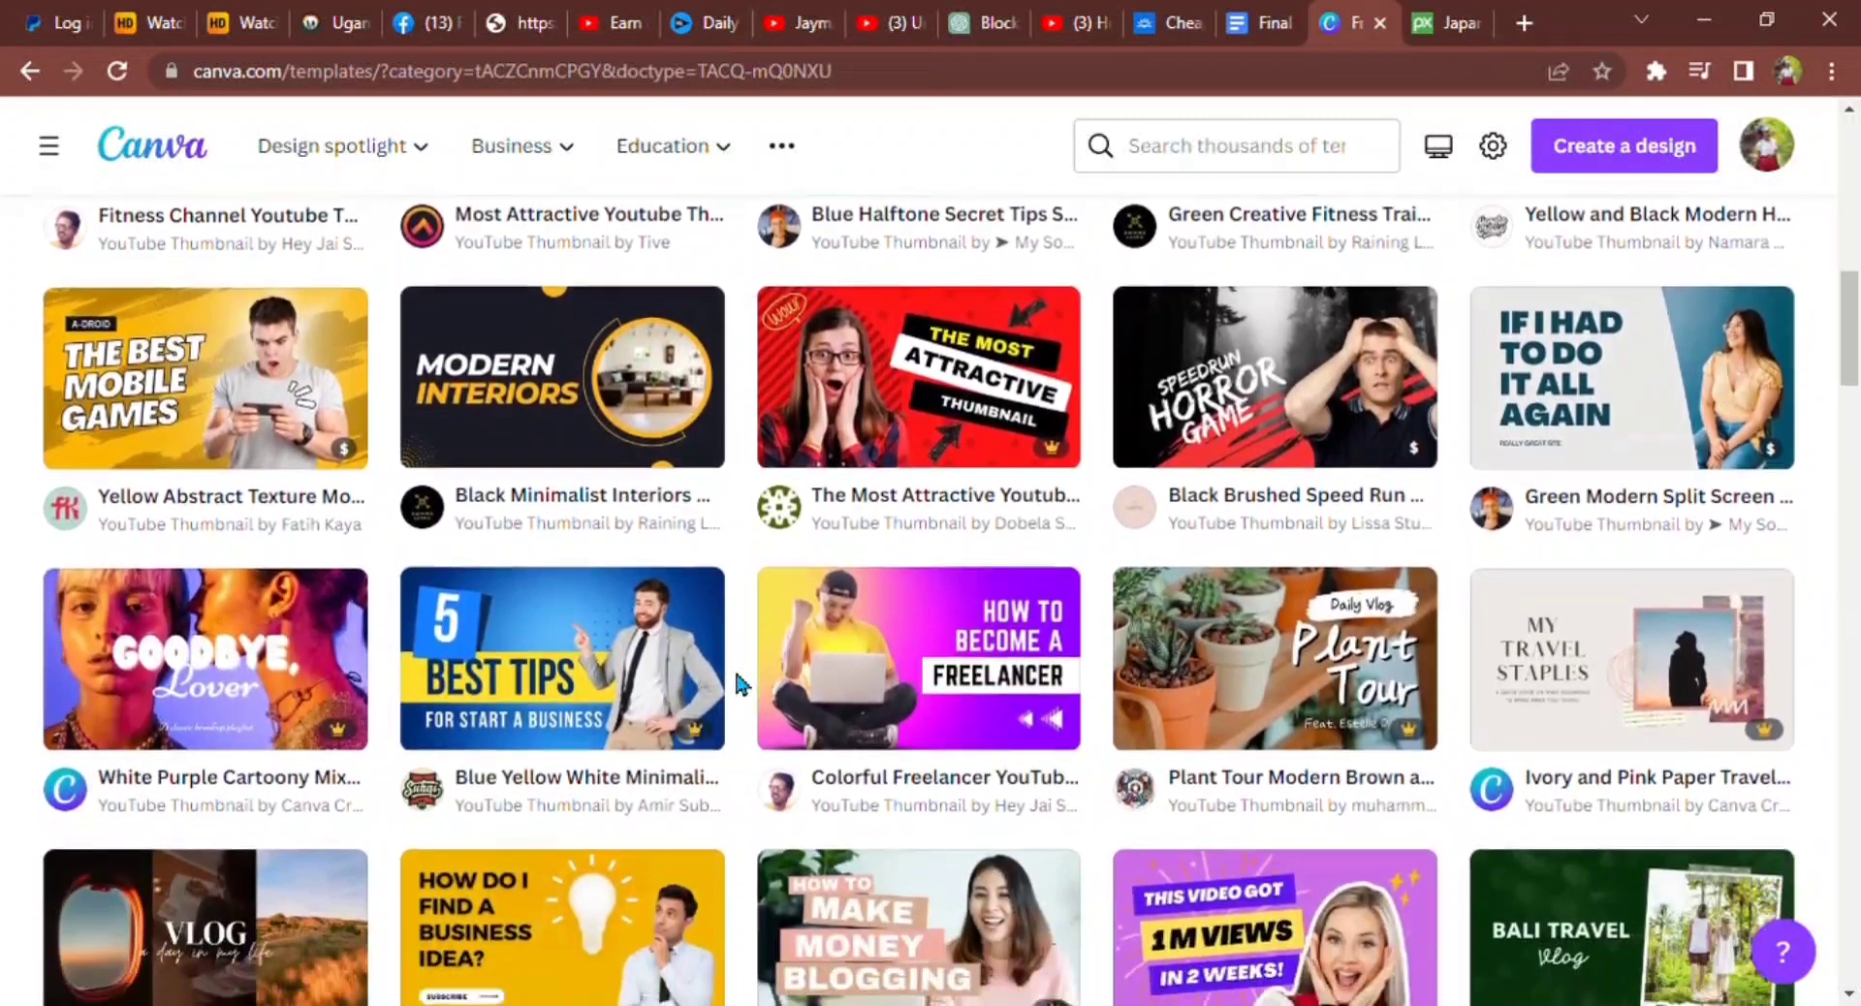
{"action": "scroll", "coordinate": [738, 683], "scroll_direction": "down", "scroll_amount": 1}
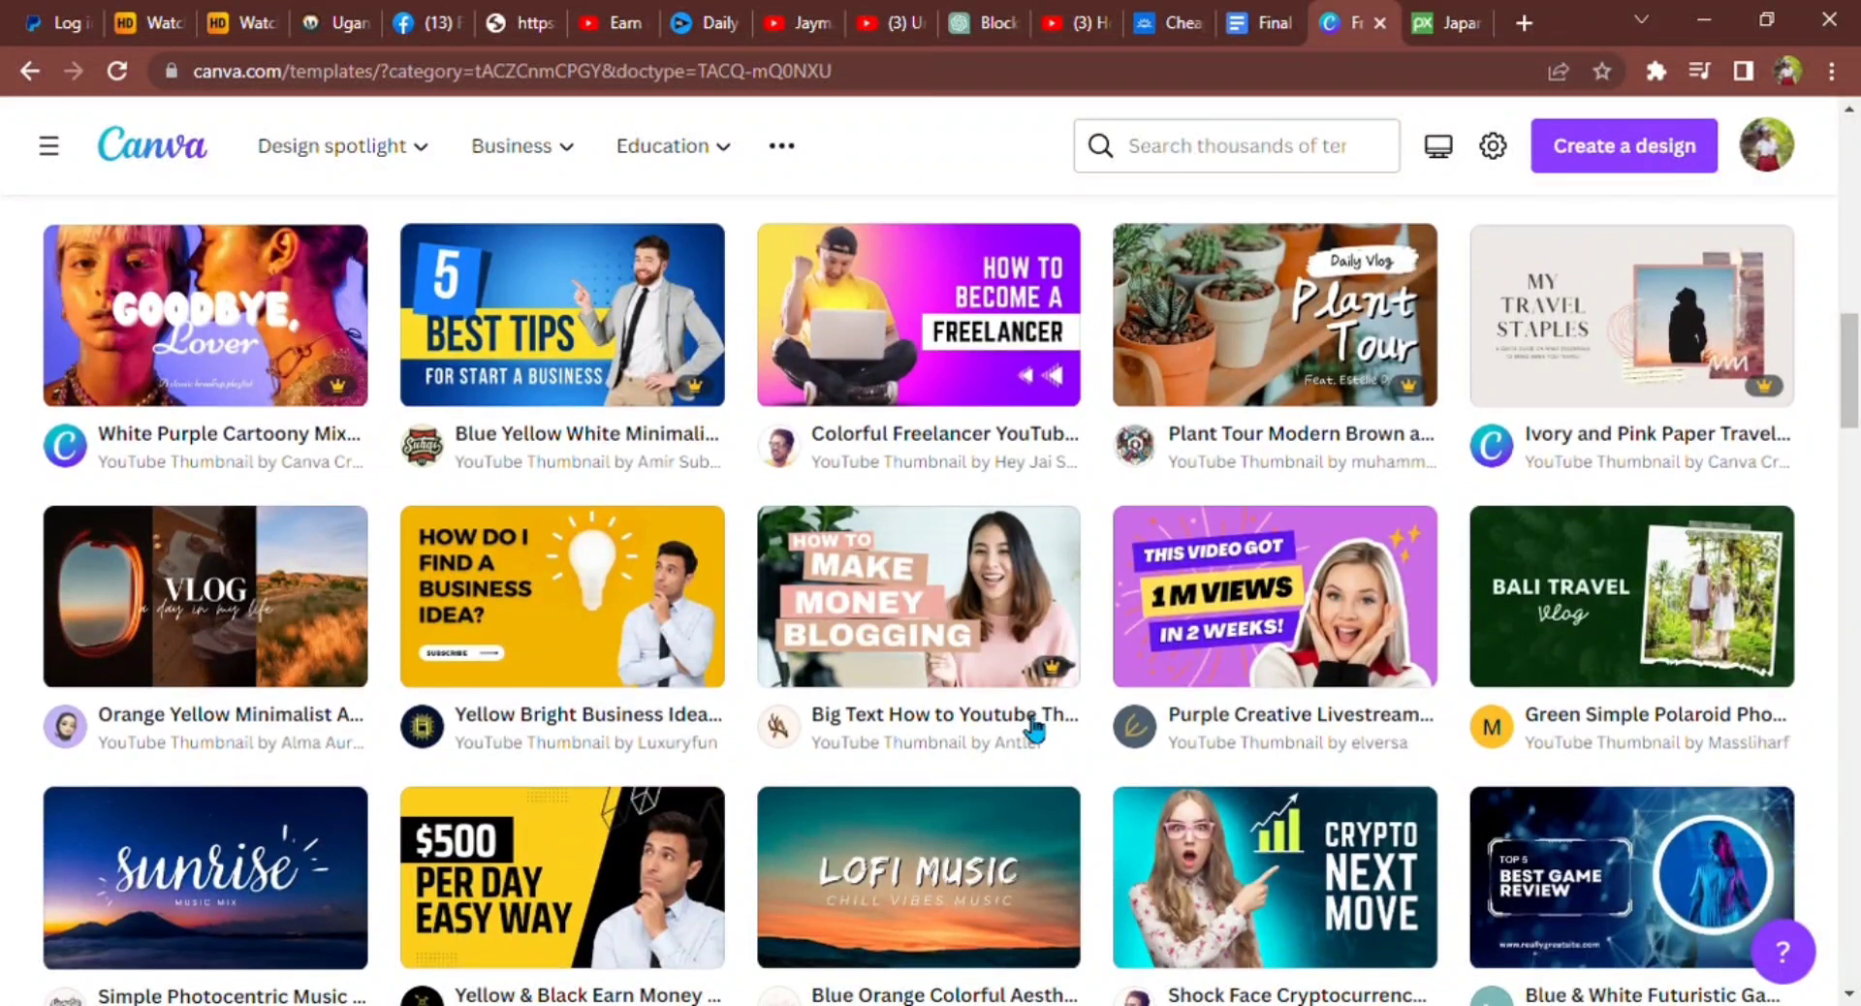
{"action": "scroll", "coordinate": [1035, 729], "scroll_direction": "down", "scroll_amount": 2}
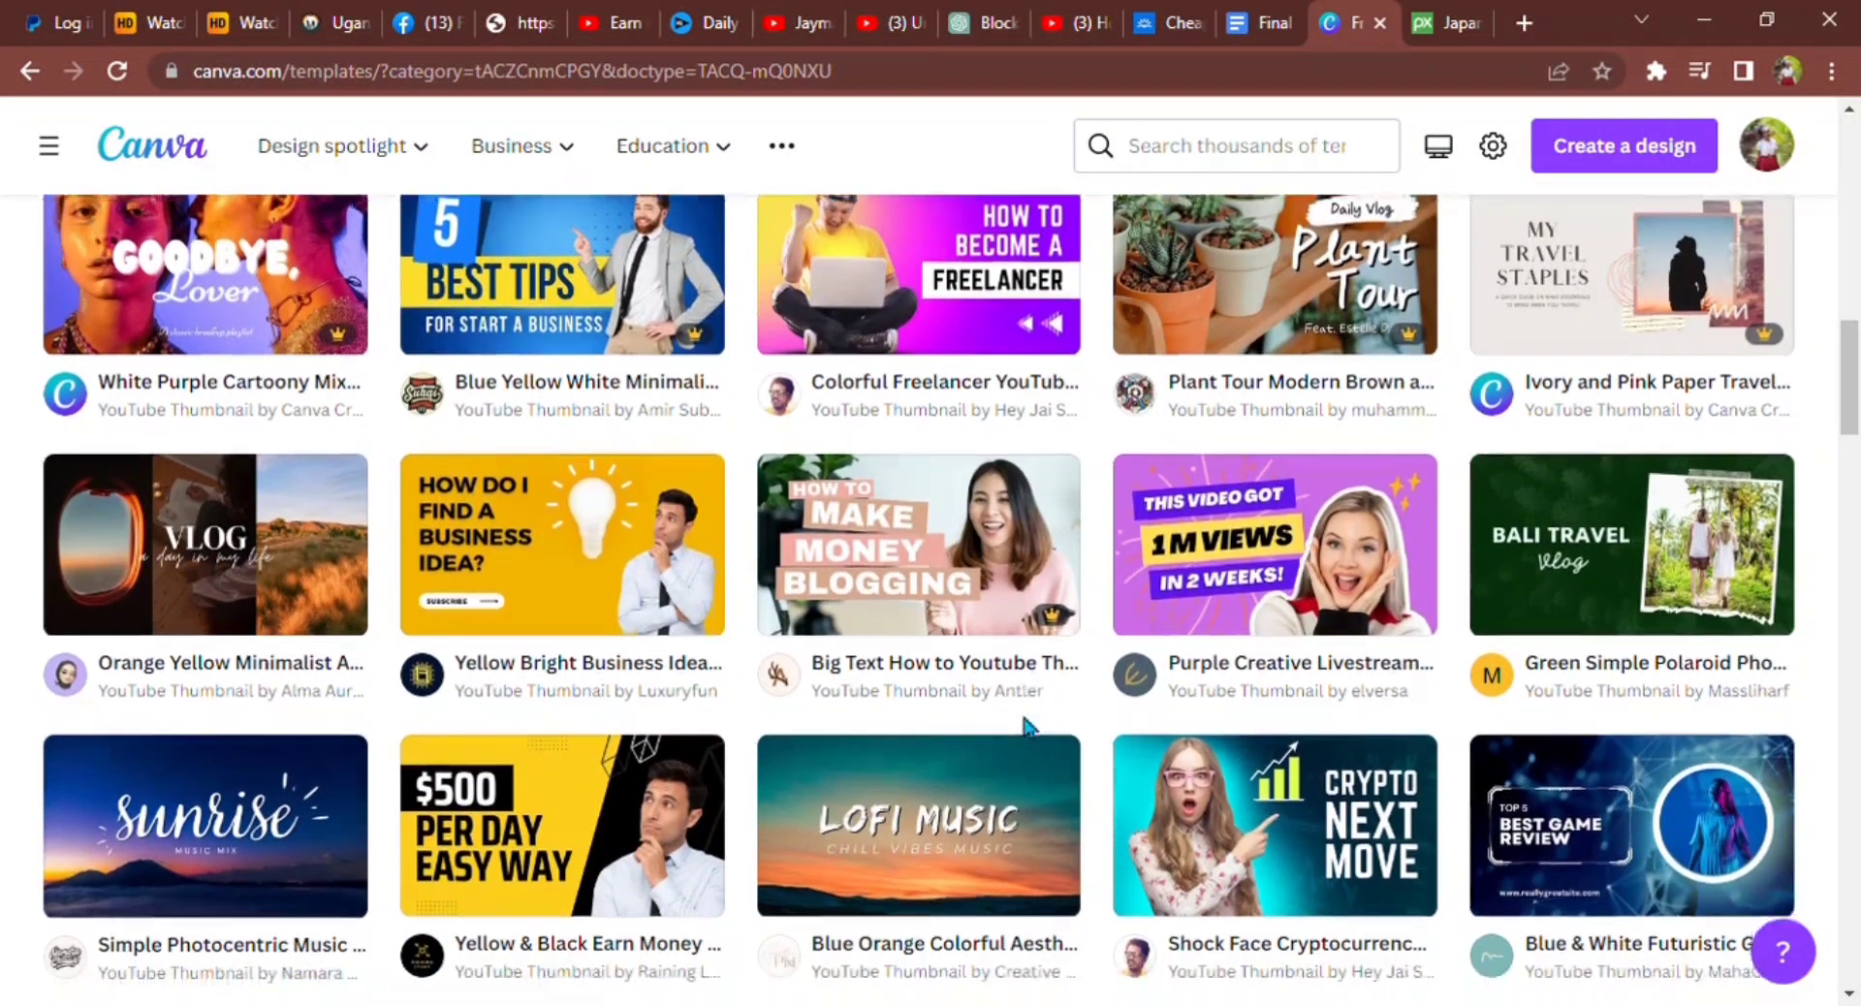
{"action": "scroll", "coordinate": [1035, 729], "scroll_direction": "down", "scroll_amount": 2}
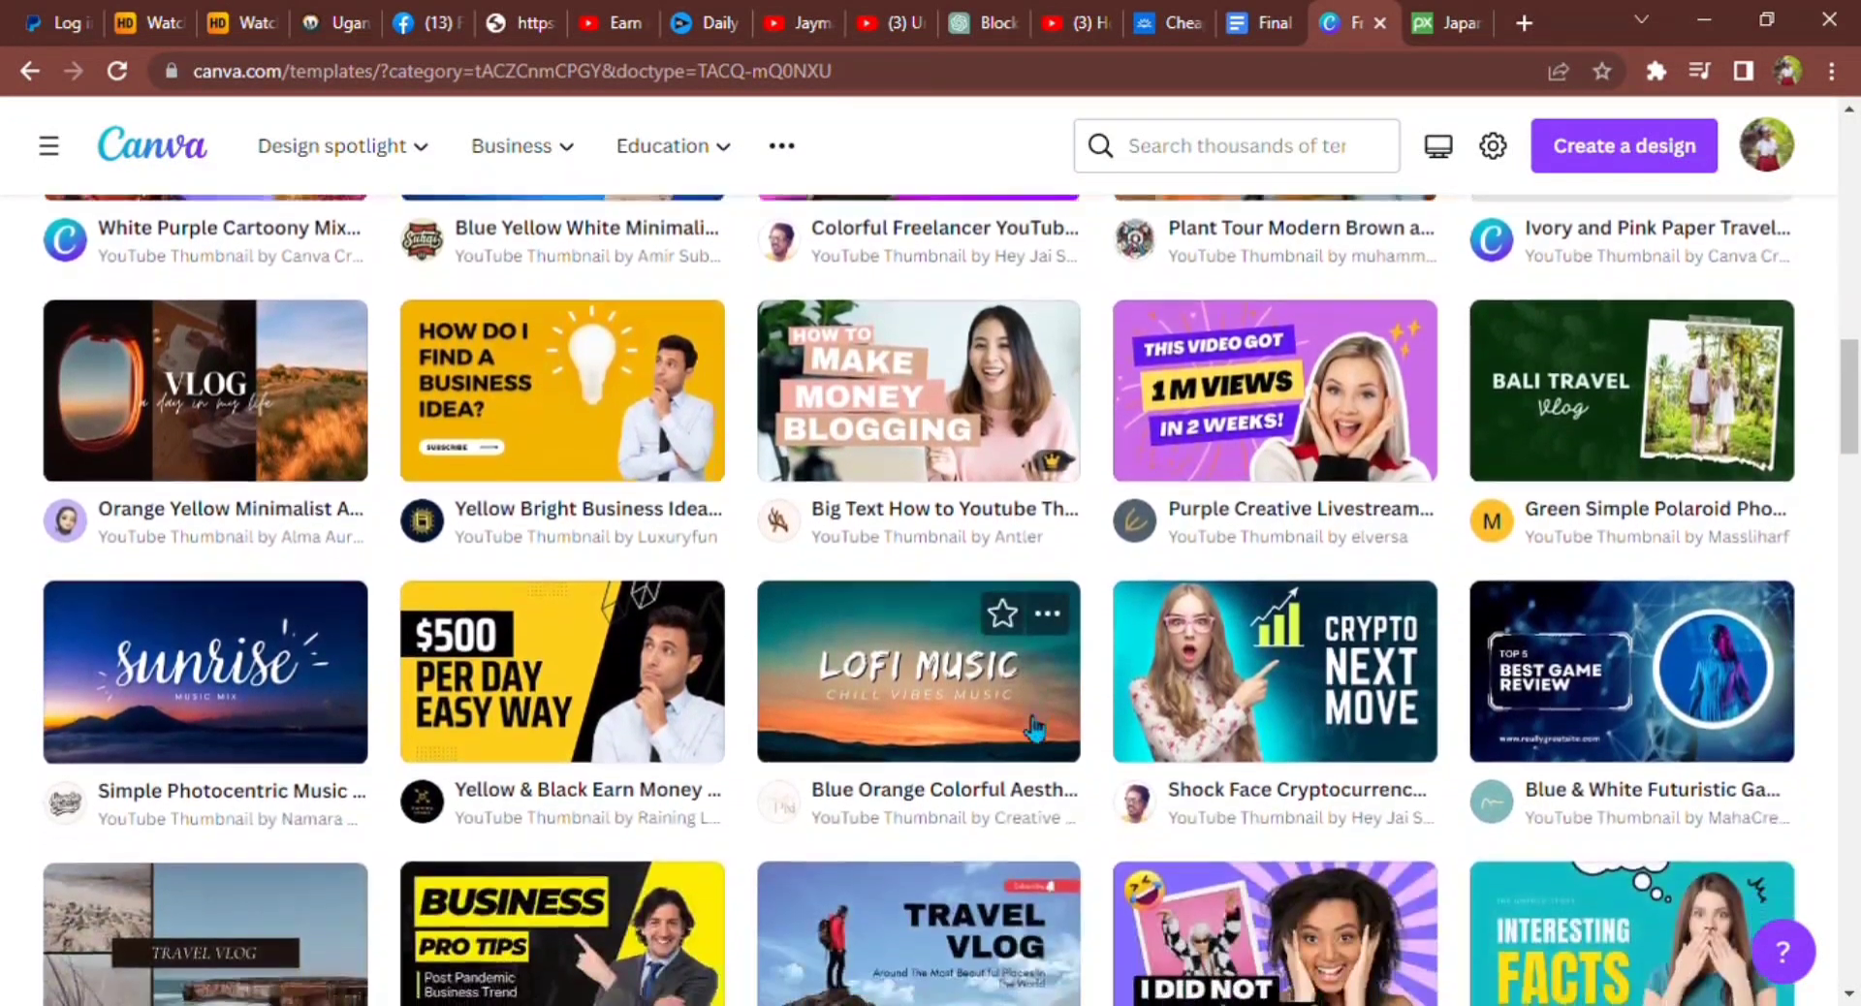
{"action": "scroll", "coordinate": [1035, 728], "scroll_direction": "down", "scroll_amount": 4}
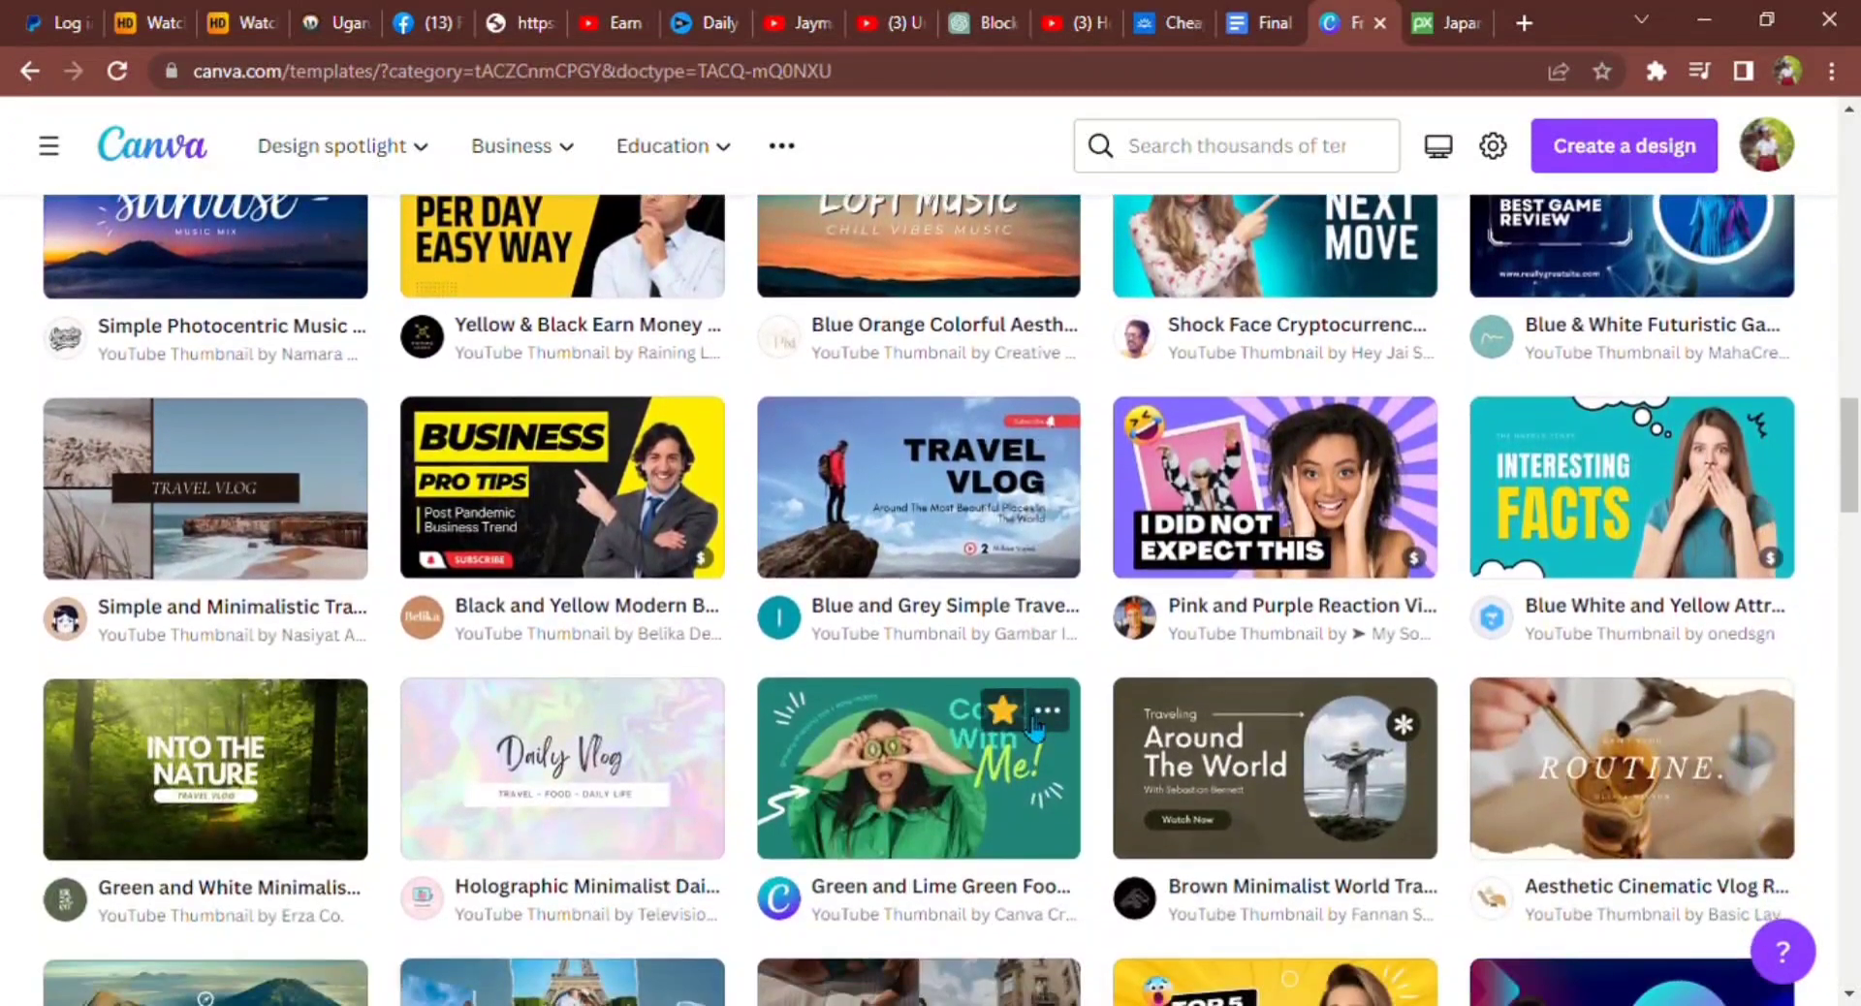
{"action": "scroll", "coordinate": [1035, 729], "scroll_direction": "down", "scroll_amount": 2}
{"action": "scroll", "coordinate": [1035, 729], "scroll_direction": "down", "scroll_amount": 2}
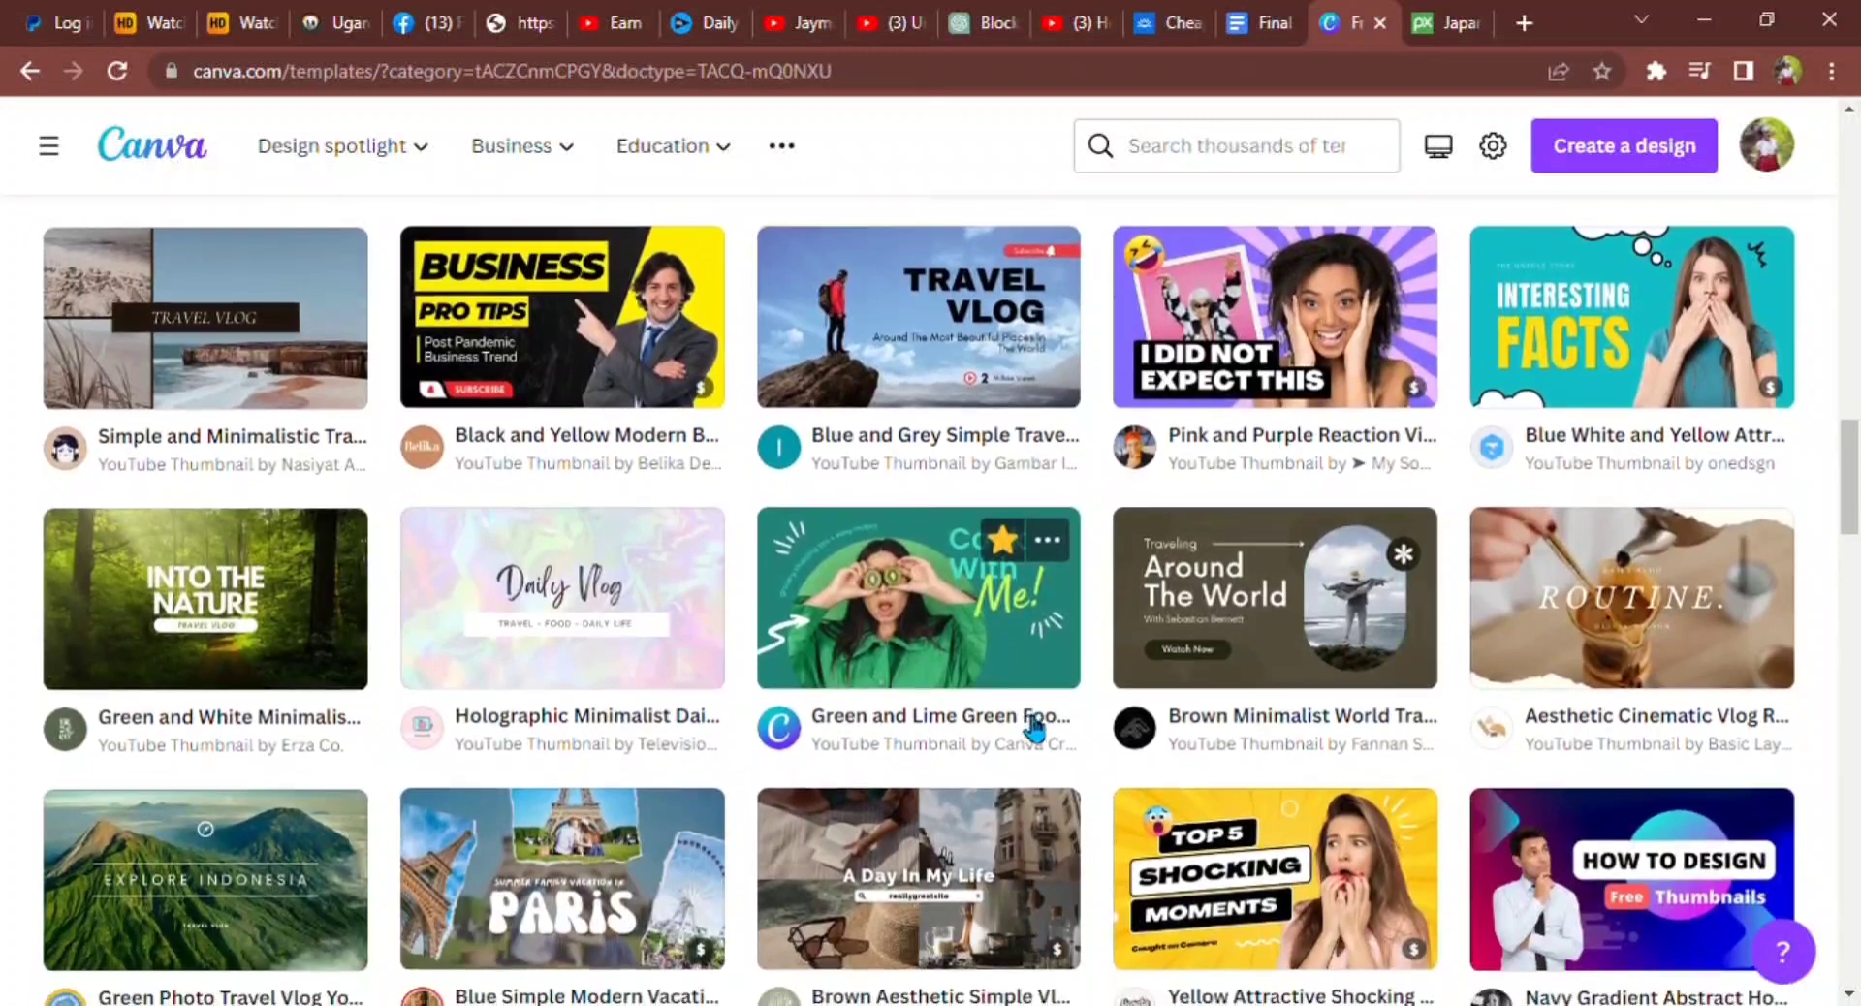
{"action": "scroll", "coordinate": [1035, 729], "scroll_direction": "down", "scroll_amount": 2}
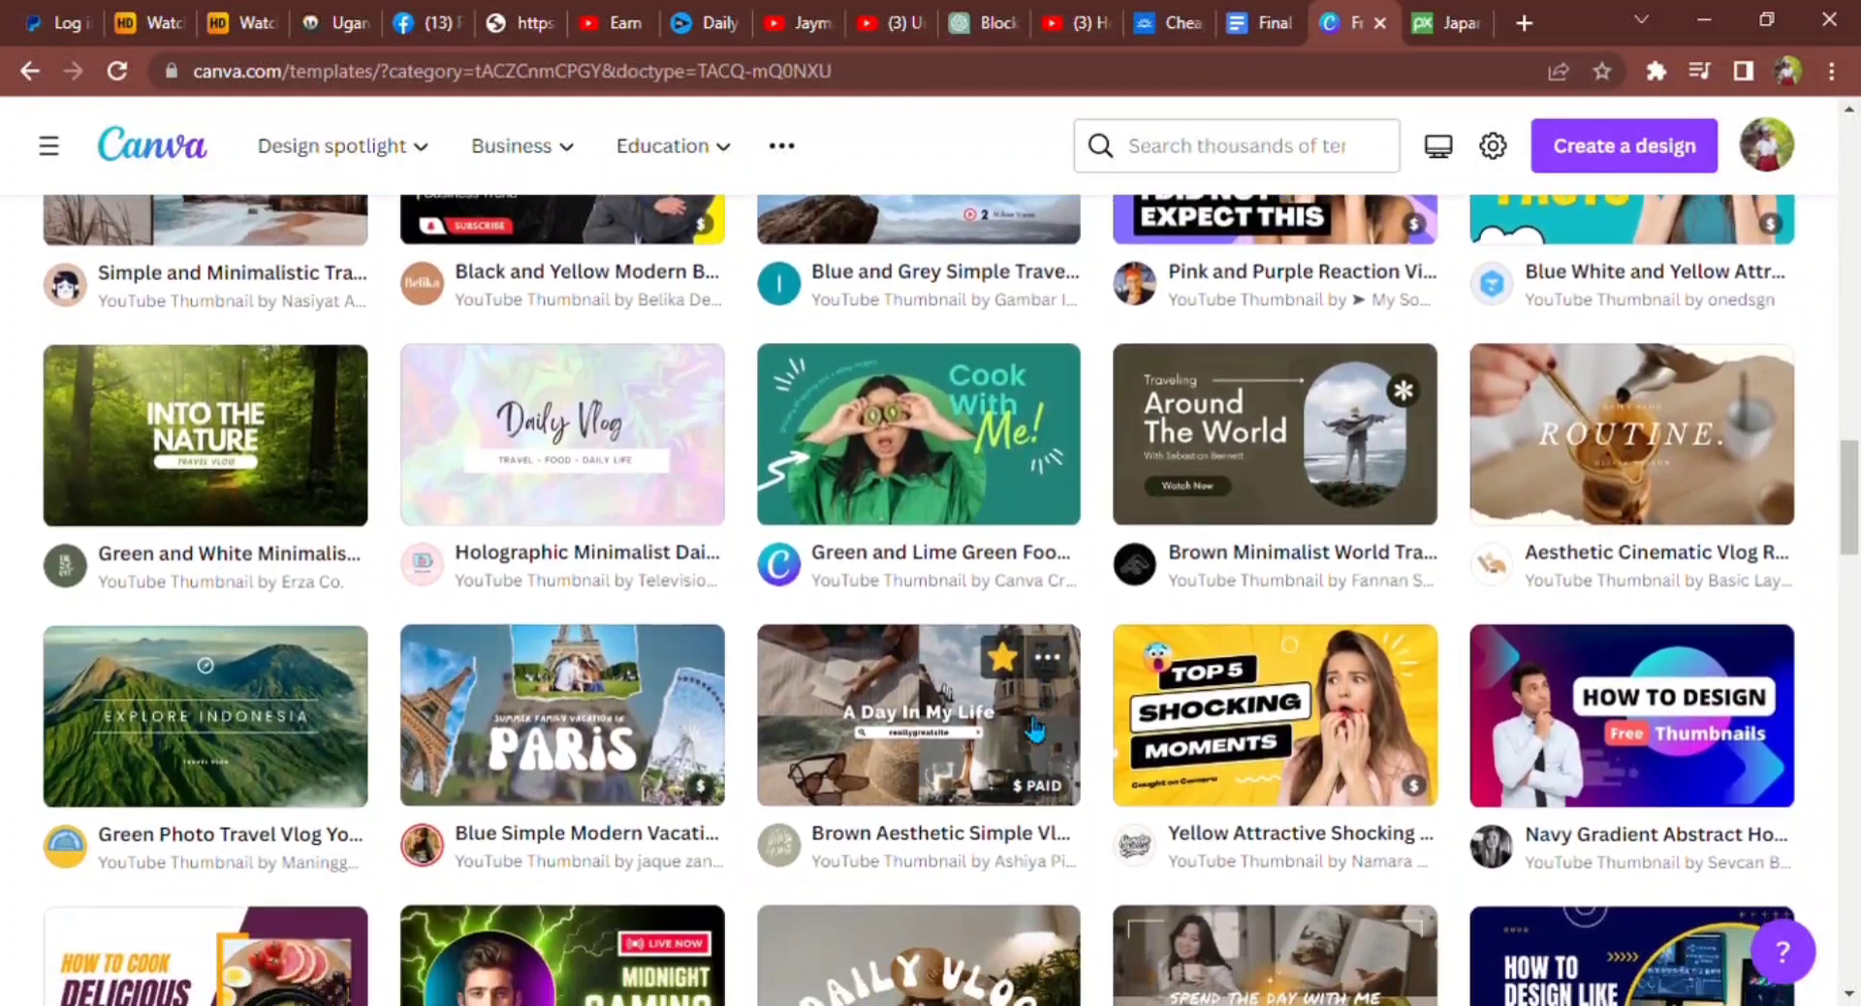
{"action": "scroll", "coordinate": [1035, 729], "scroll_direction": "down", "scroll_amount": 4}
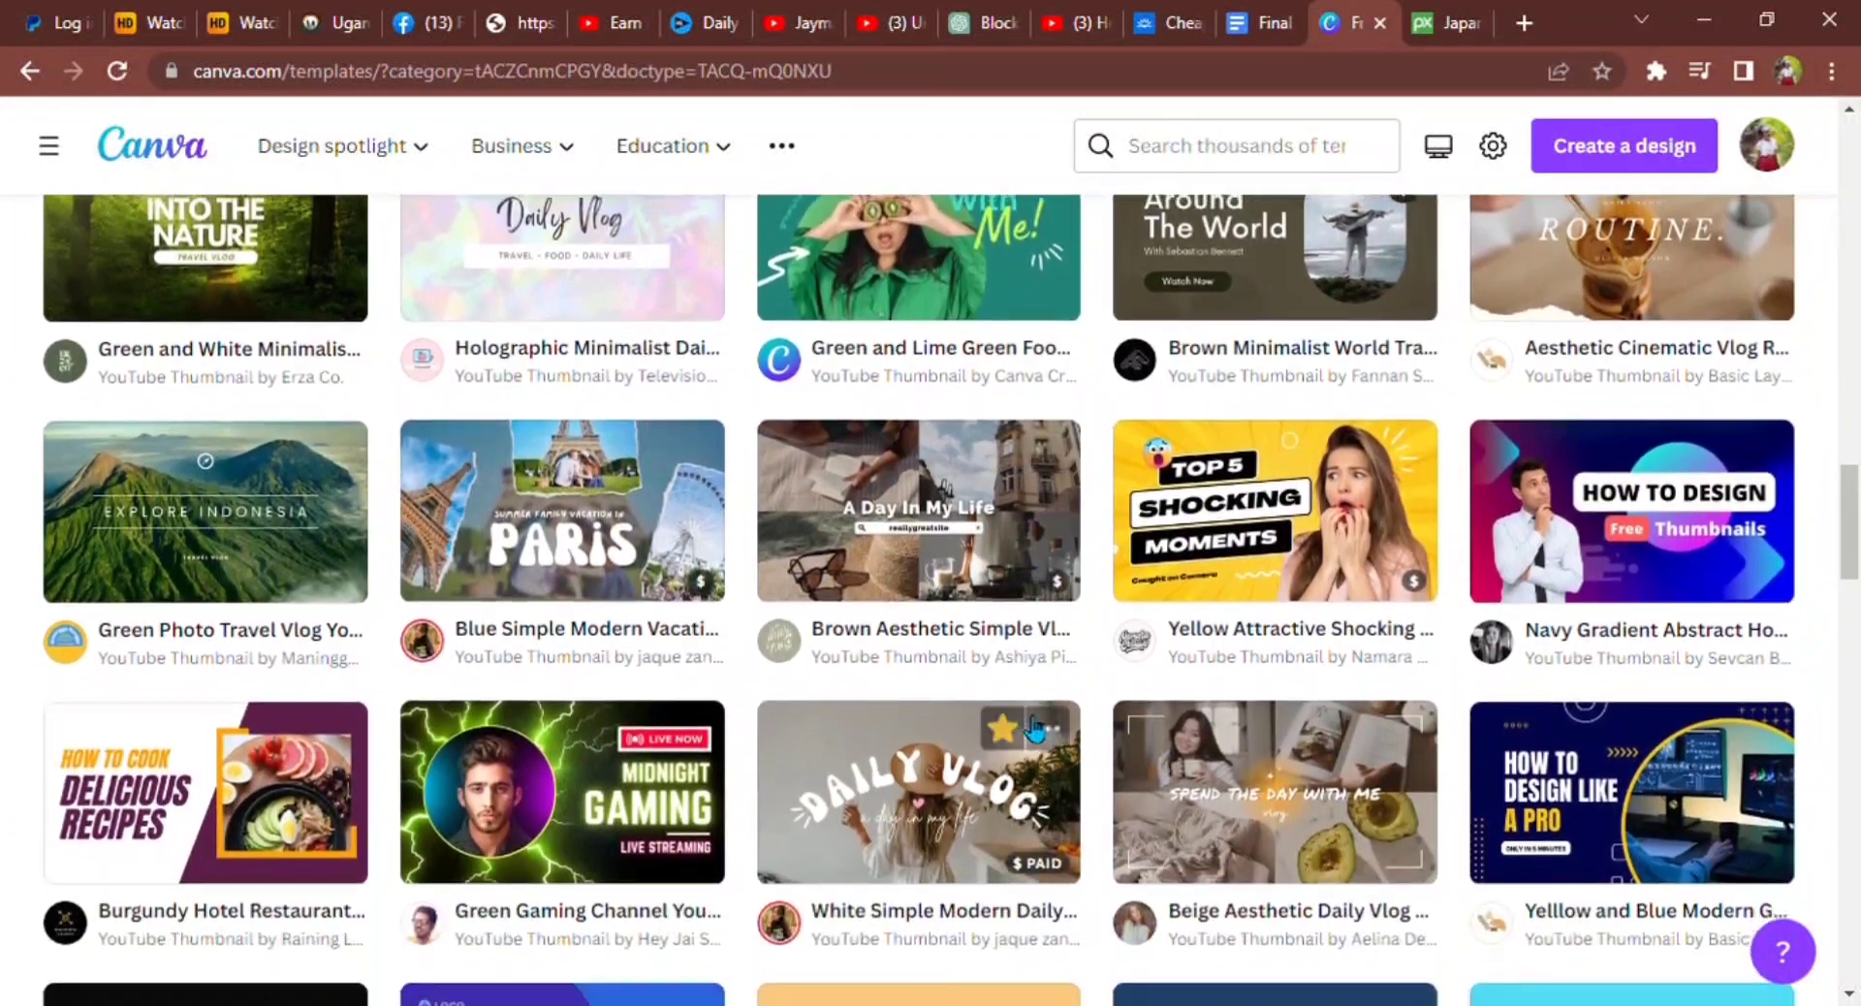
{"action": "scroll", "coordinate": [1035, 729], "scroll_direction": "down", "scroll_amount": 3}
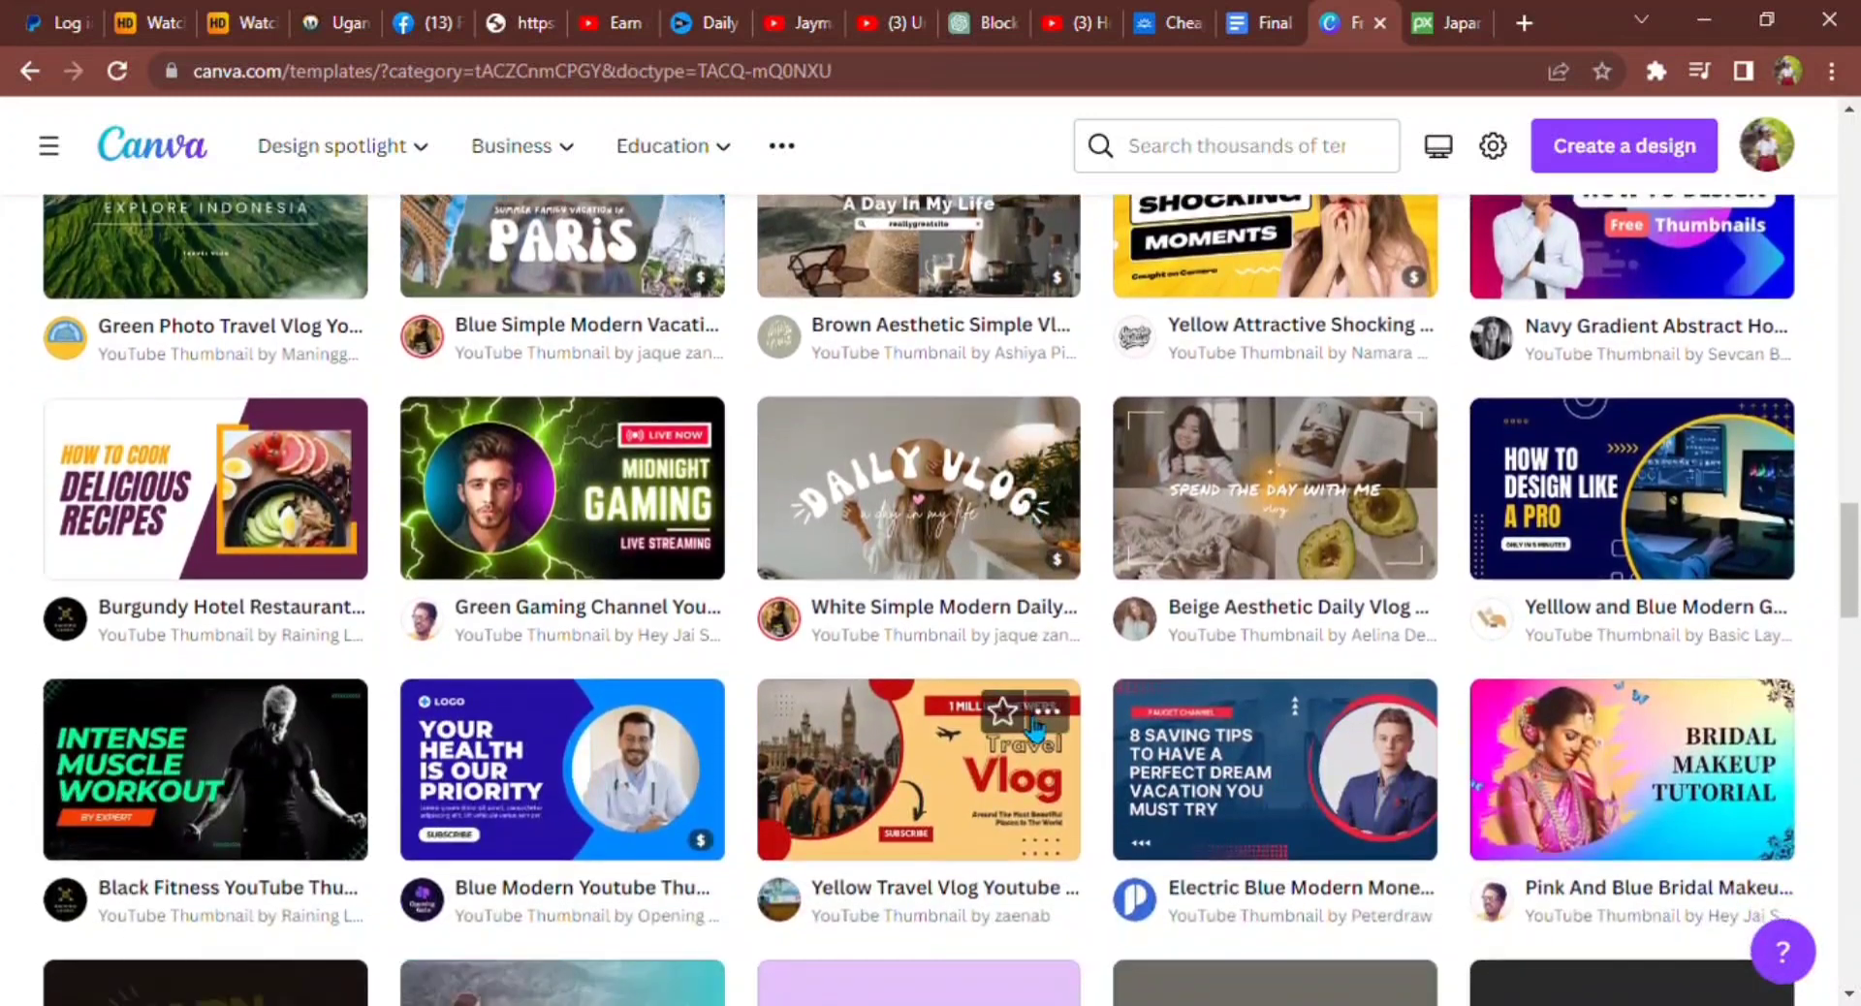
{"action": "scroll", "coordinate": [1035, 729], "scroll_direction": "down", "scroll_amount": 3}
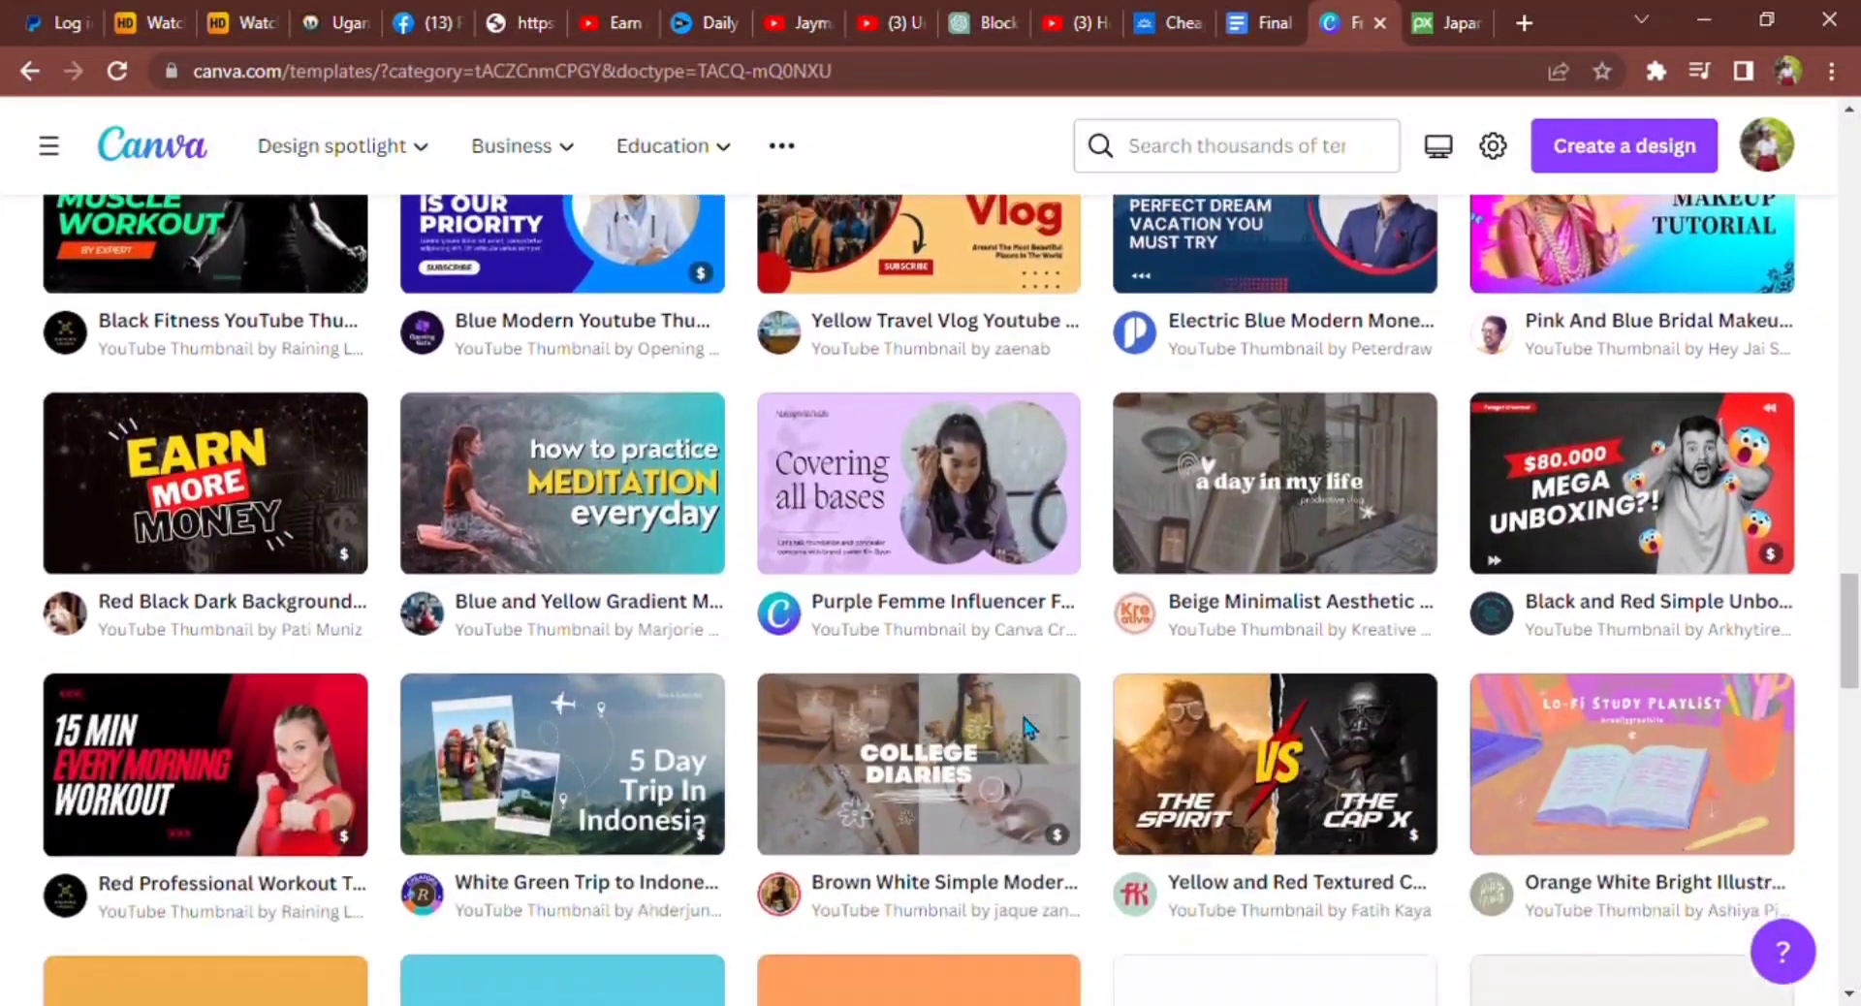
{"action": "scroll", "coordinate": [1031, 725], "scroll_direction": "down", "scroll_amount": 3}
{"action": "scroll", "coordinate": [1035, 729], "scroll_direction": "down", "scroll_amount": 2}
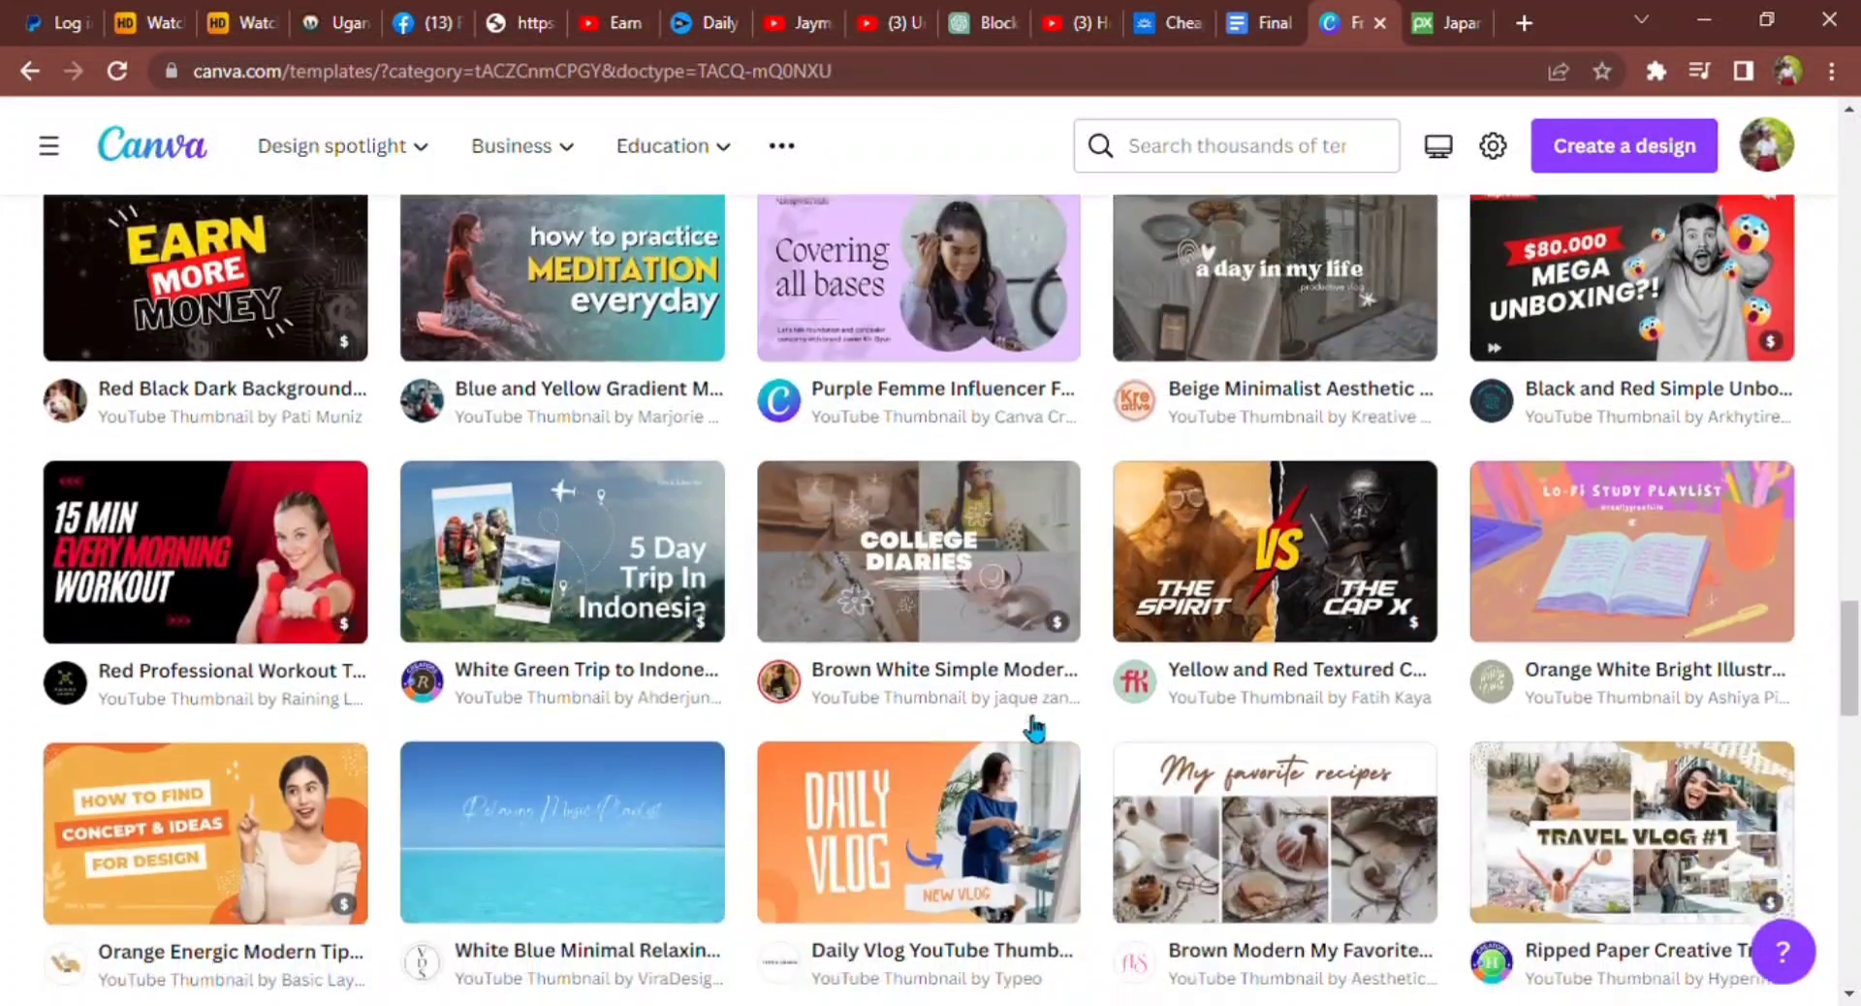
{"action": "scroll", "coordinate": [1022, 712], "scroll_direction": "up", "scroll_amount": 2}
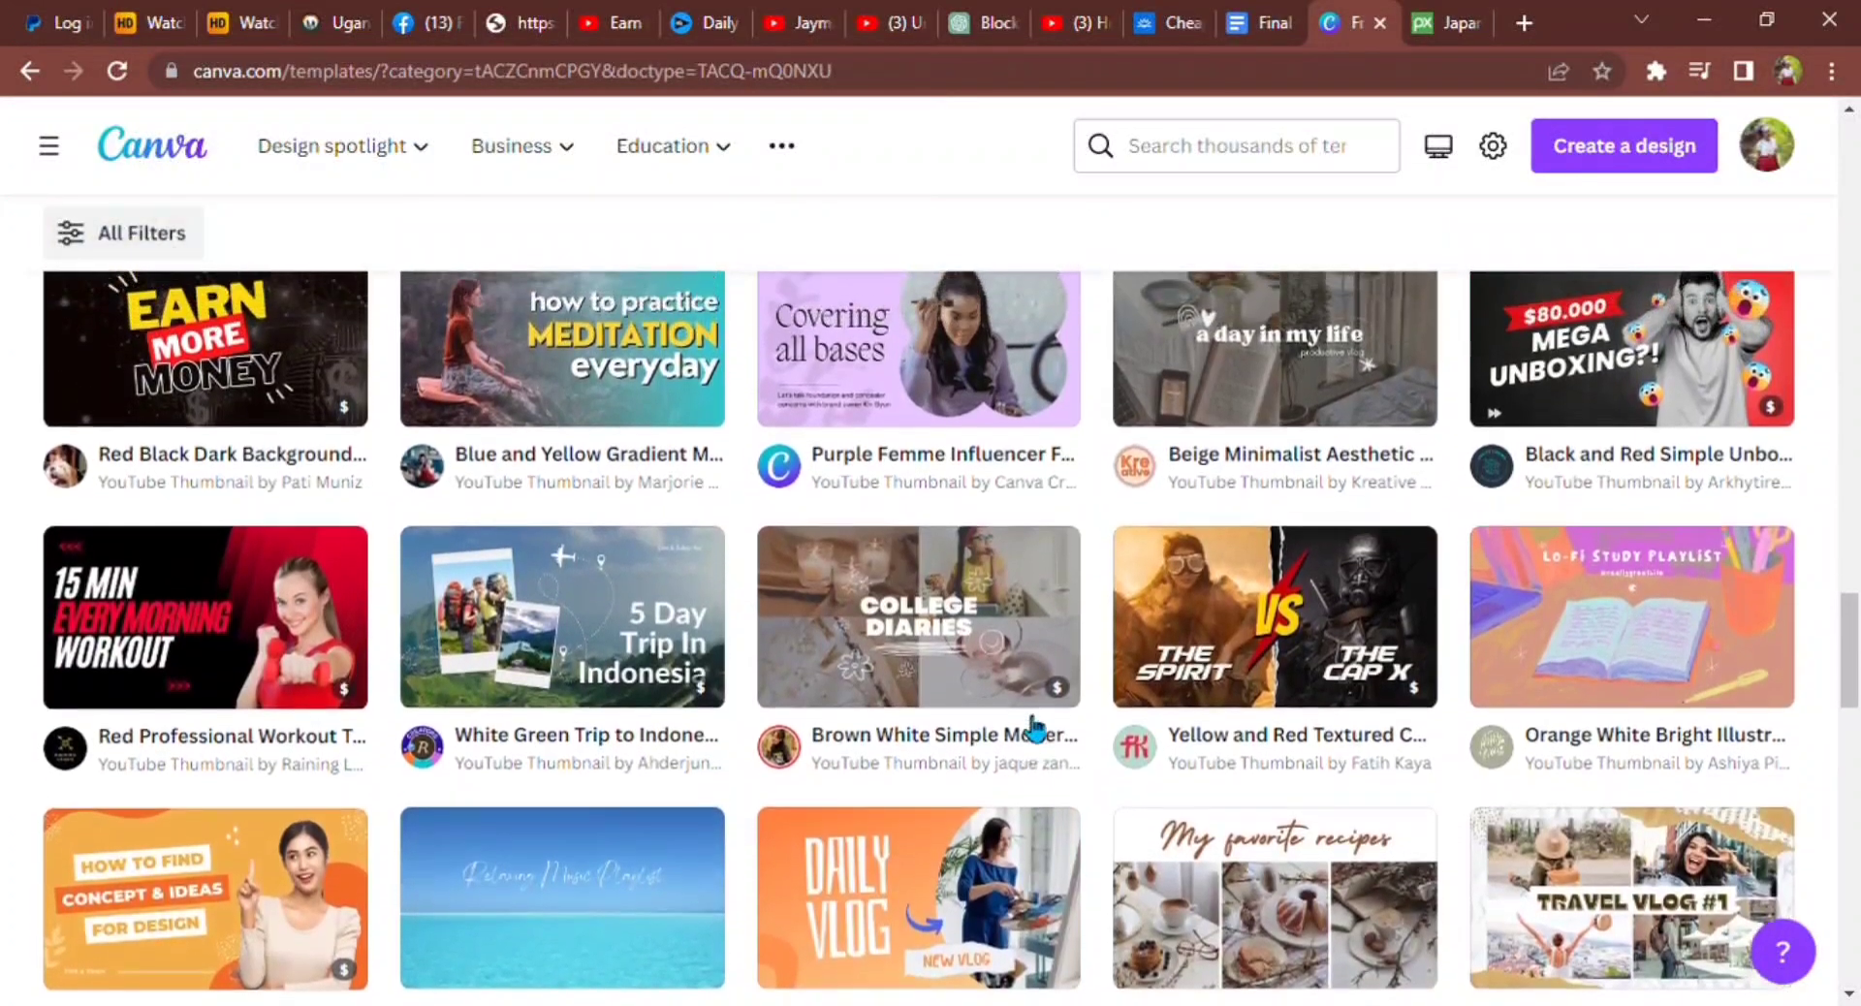
{"action": "scroll", "coordinate": [1033, 728], "scroll_direction": "up", "scroll_amount": 3}
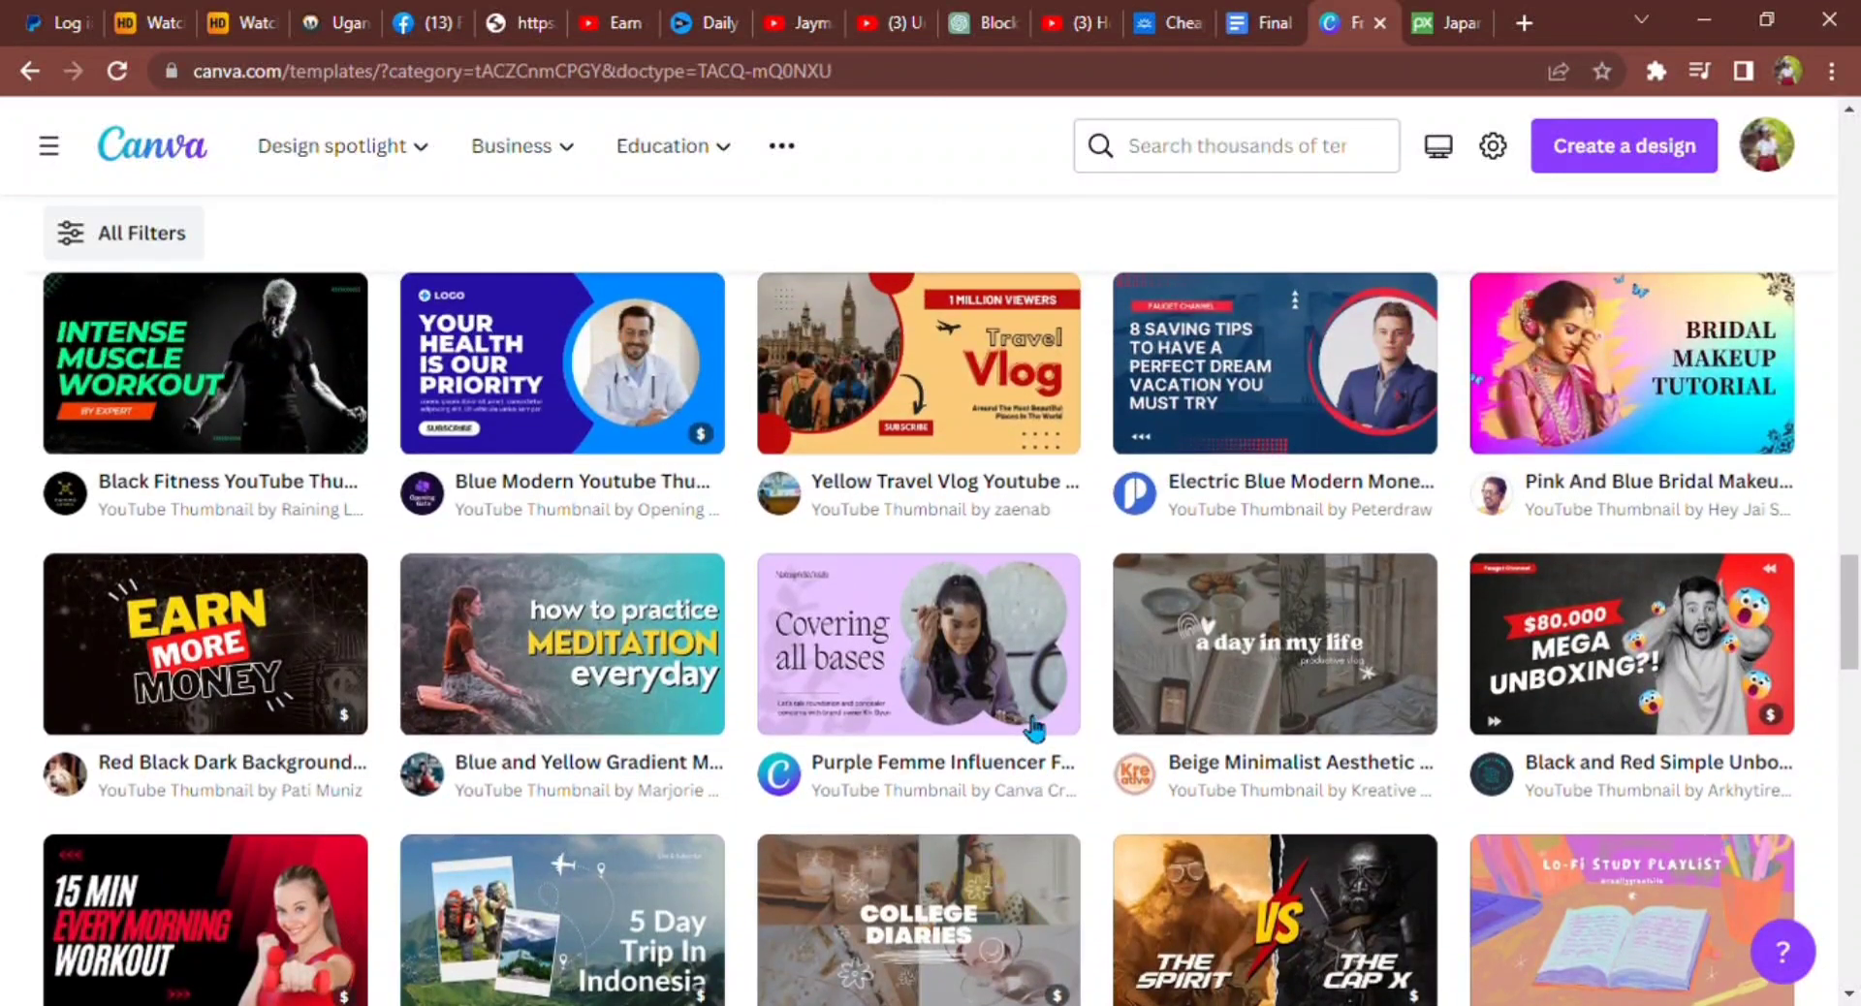
{"action": "scroll", "coordinate": [1033, 727], "scroll_direction": "up", "scroll_amount": 1}
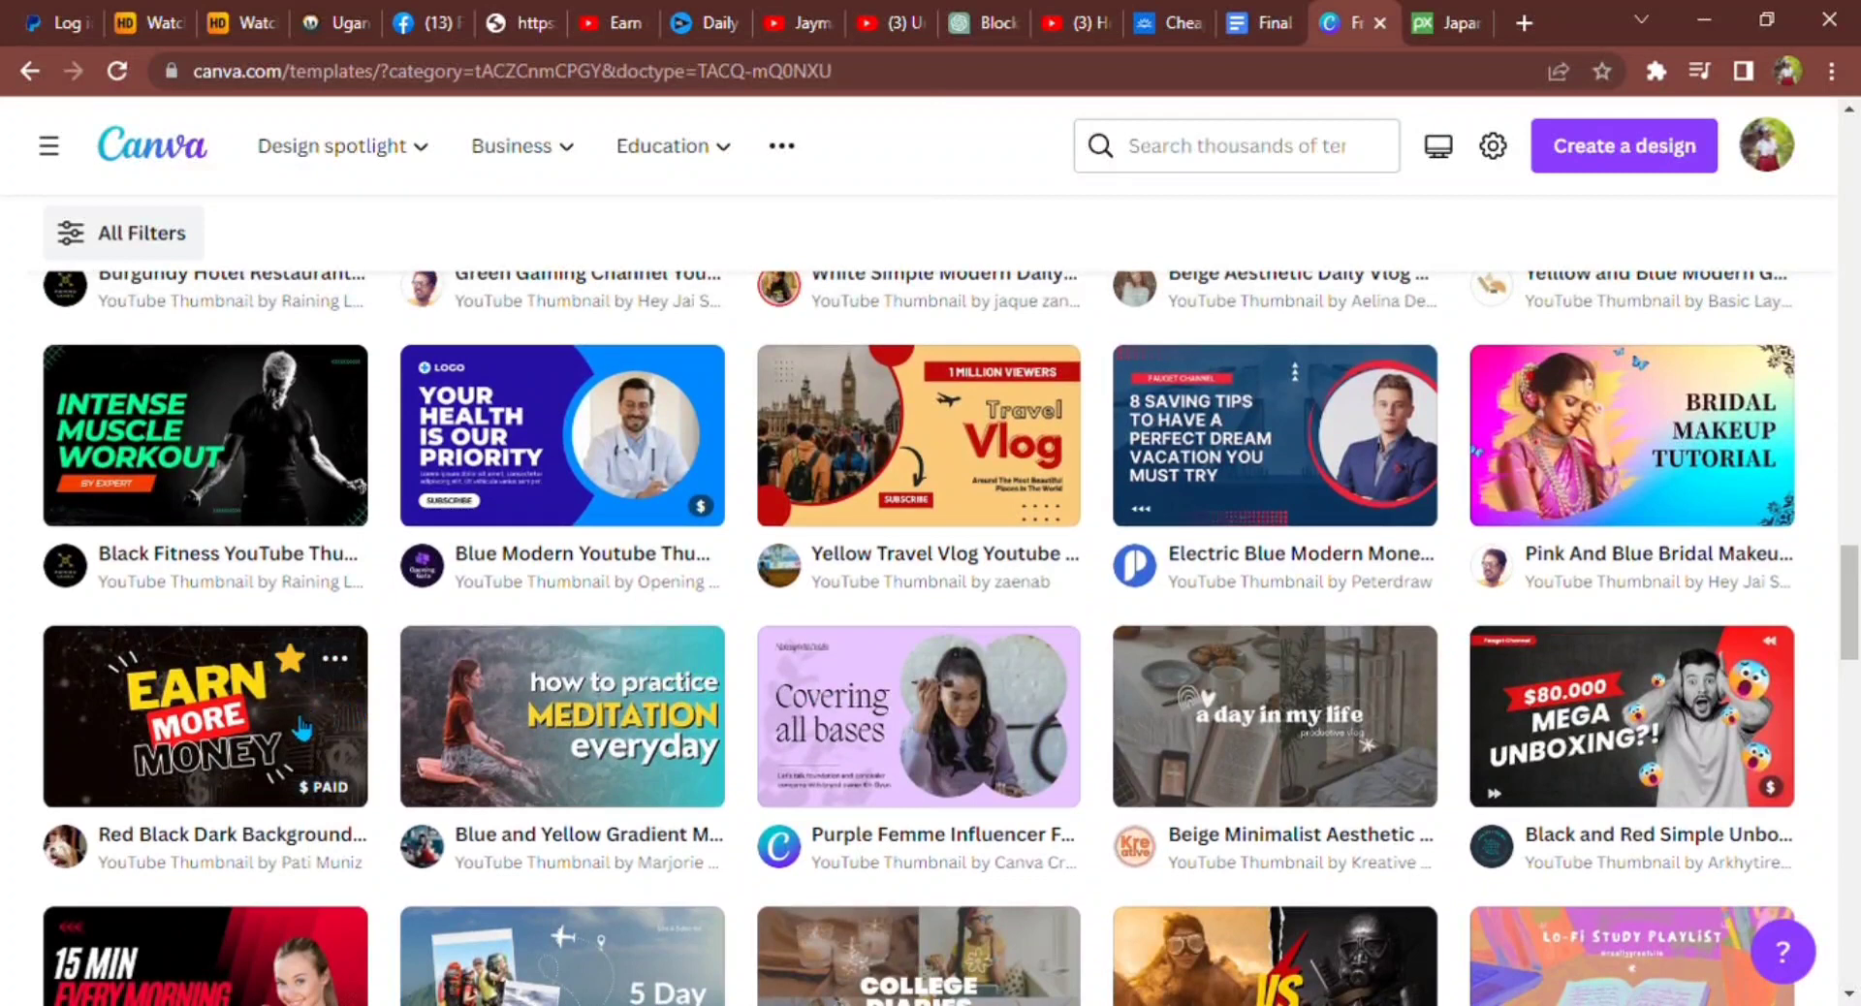
- Open the Red Black Dark Background Finance Niche Youtube Thumbnail template for customising
{"action": "left_click", "coordinate": [302, 728]}
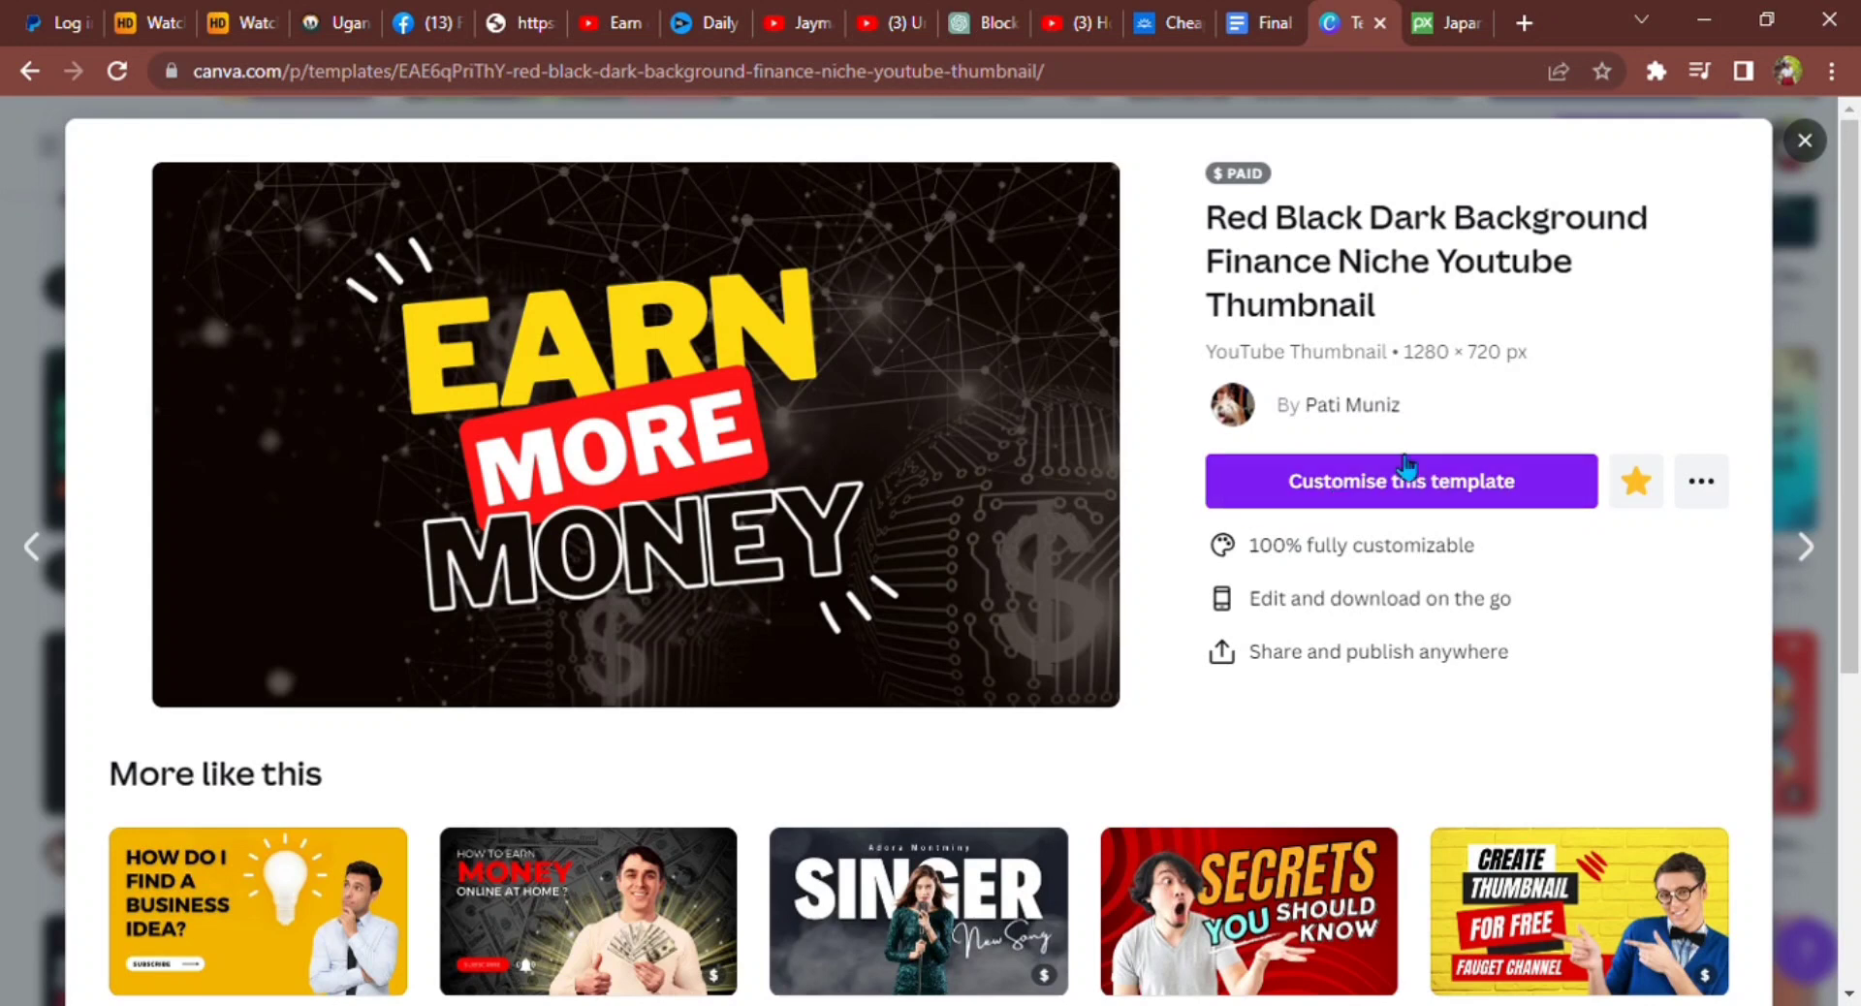
{"action": "left_click", "coordinate": [1457, 477]}
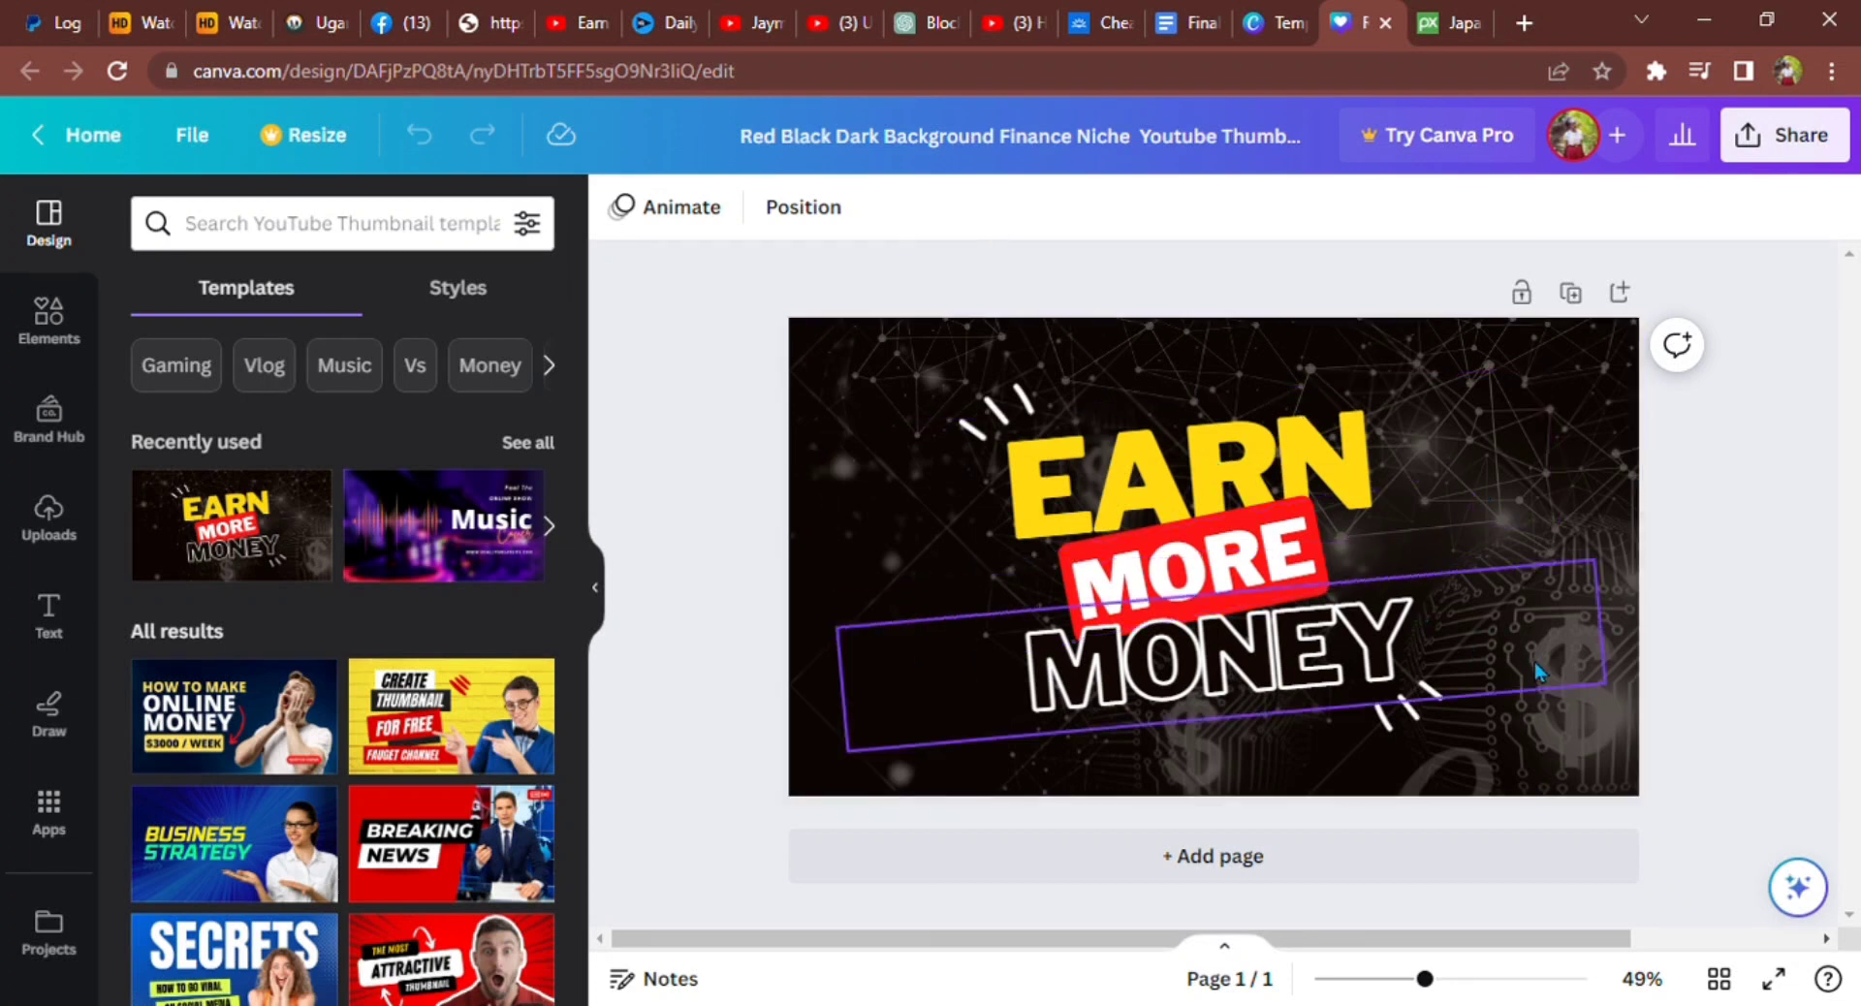
- Detach the dollar-sign image from the thumbnail's background and delete it, leaving the plain black backdrop
{"action": "left_click", "coordinate": [1557, 726]}
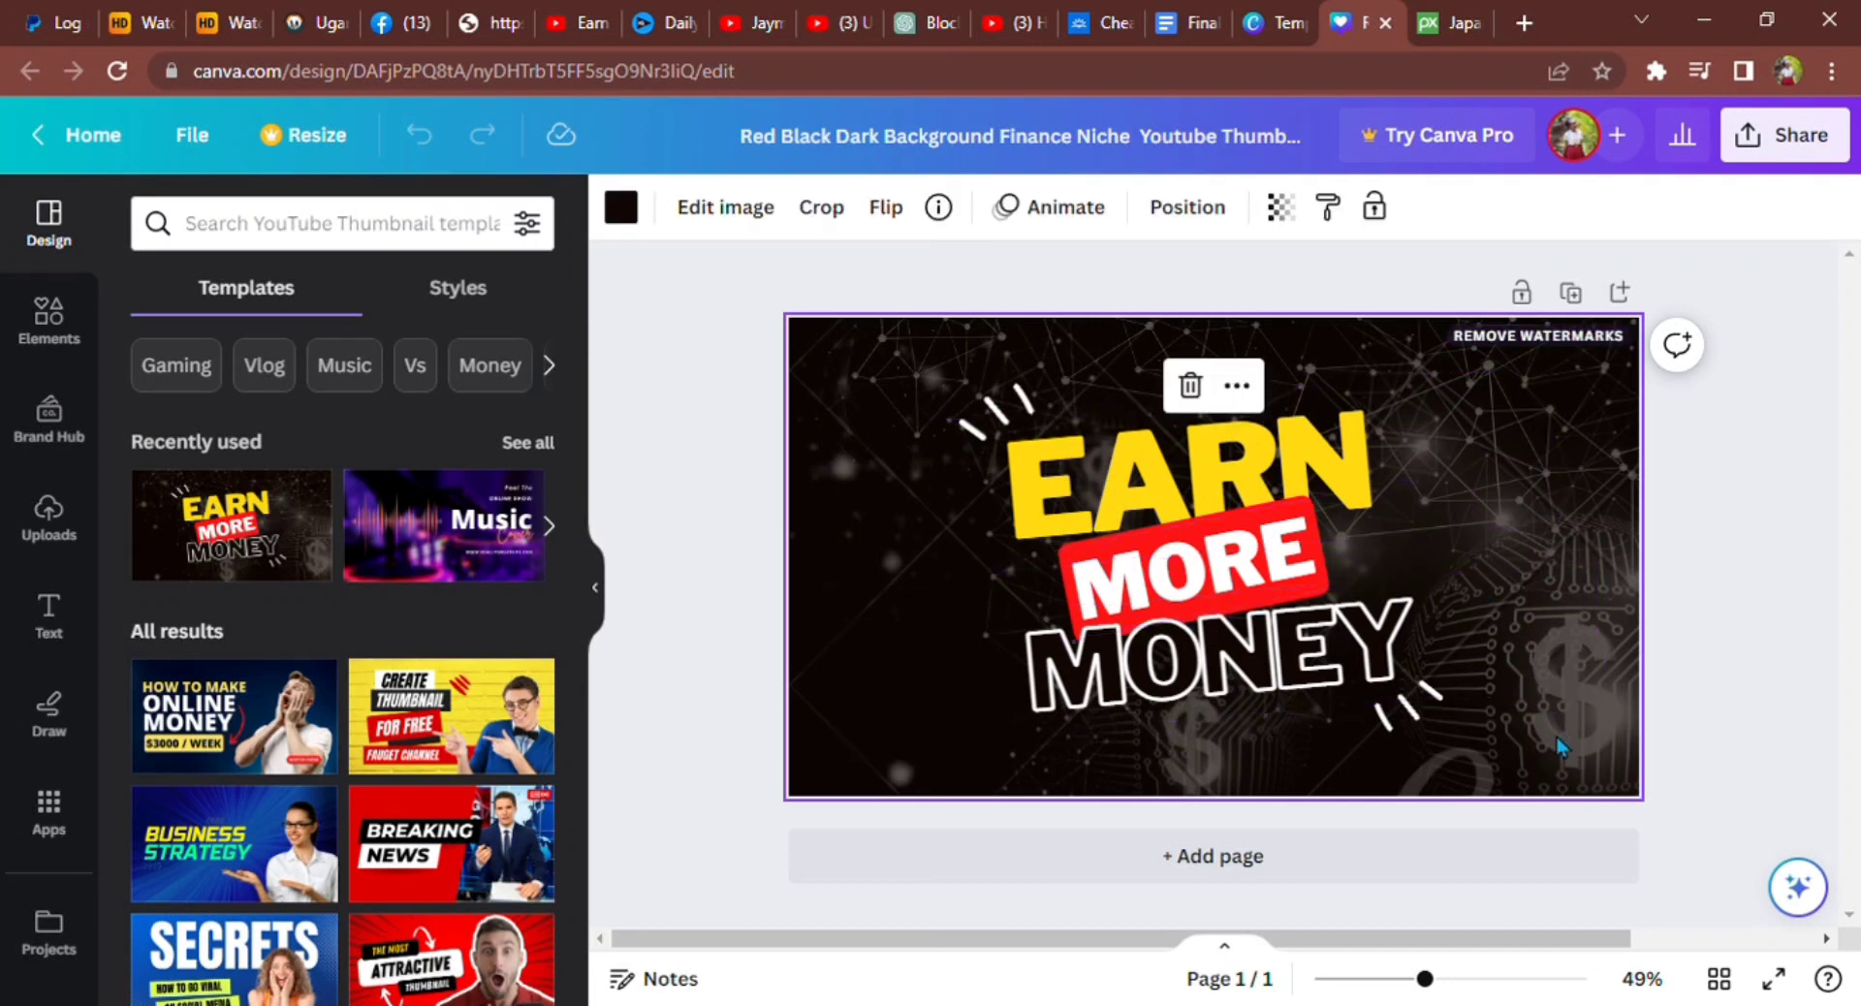
{"action": "right_click", "coordinate": [1559, 744]}
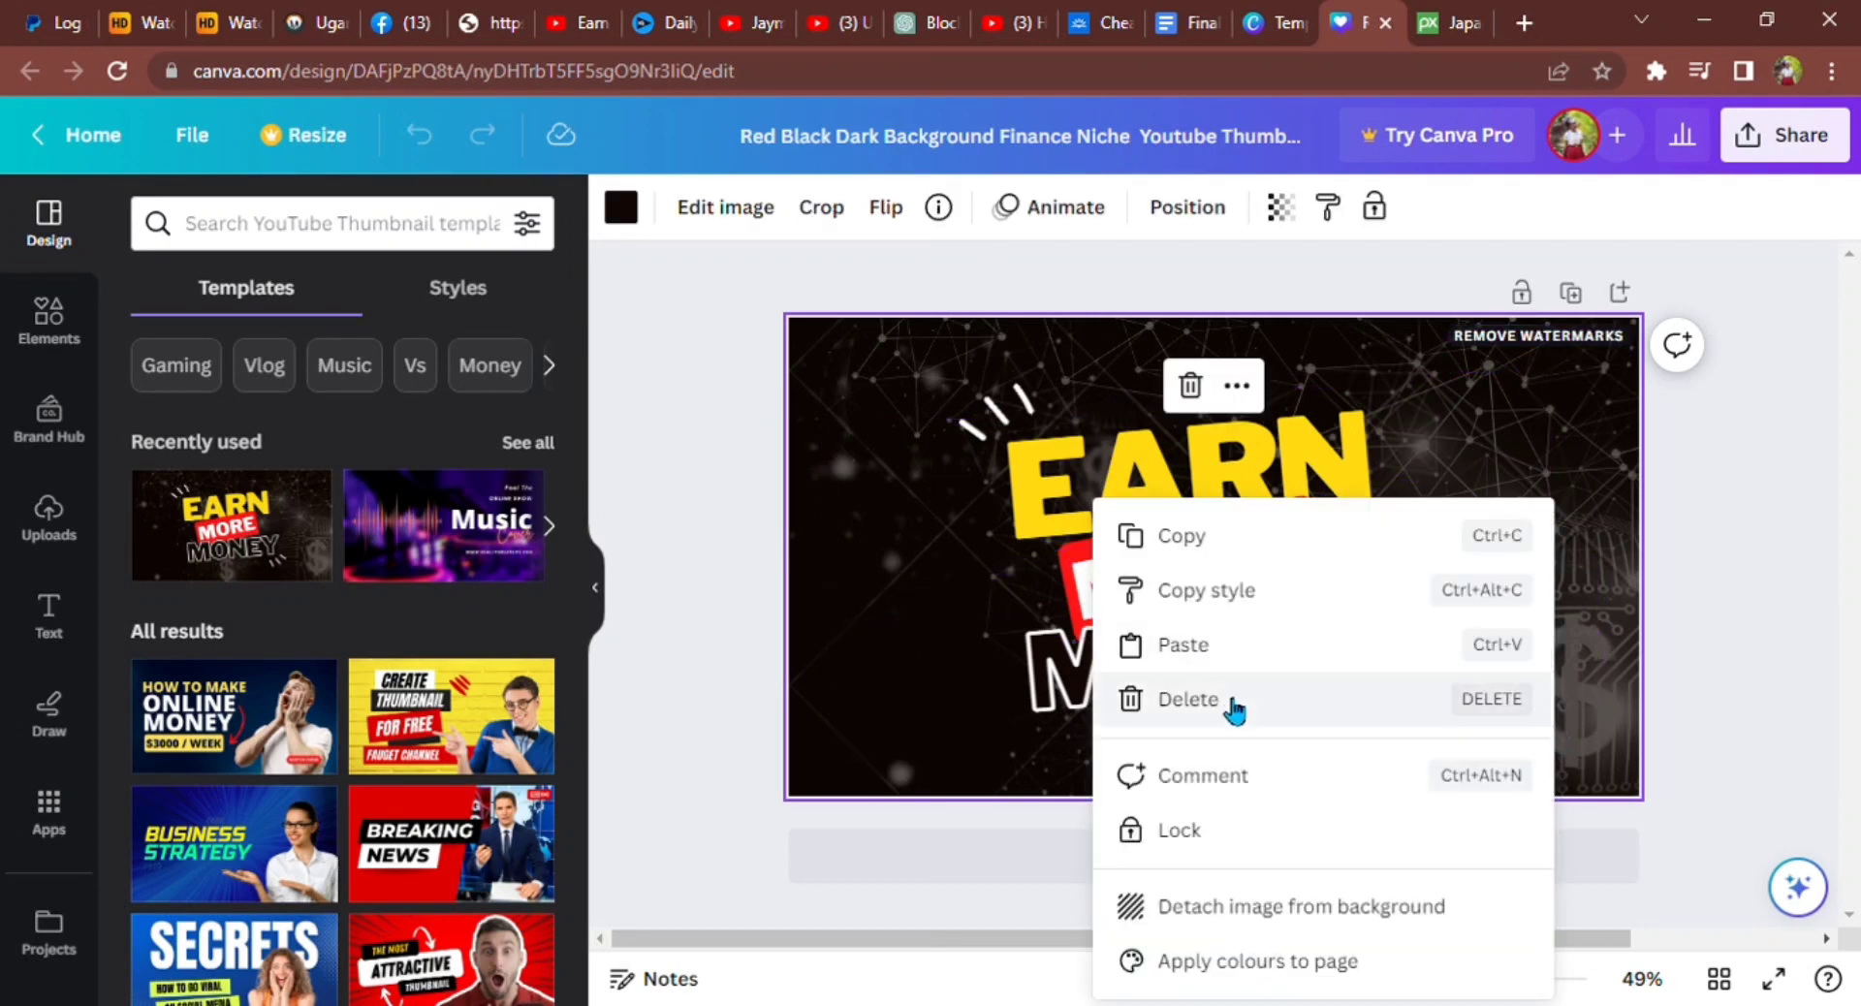
{"action": "left_click", "coordinate": [1265, 906]}
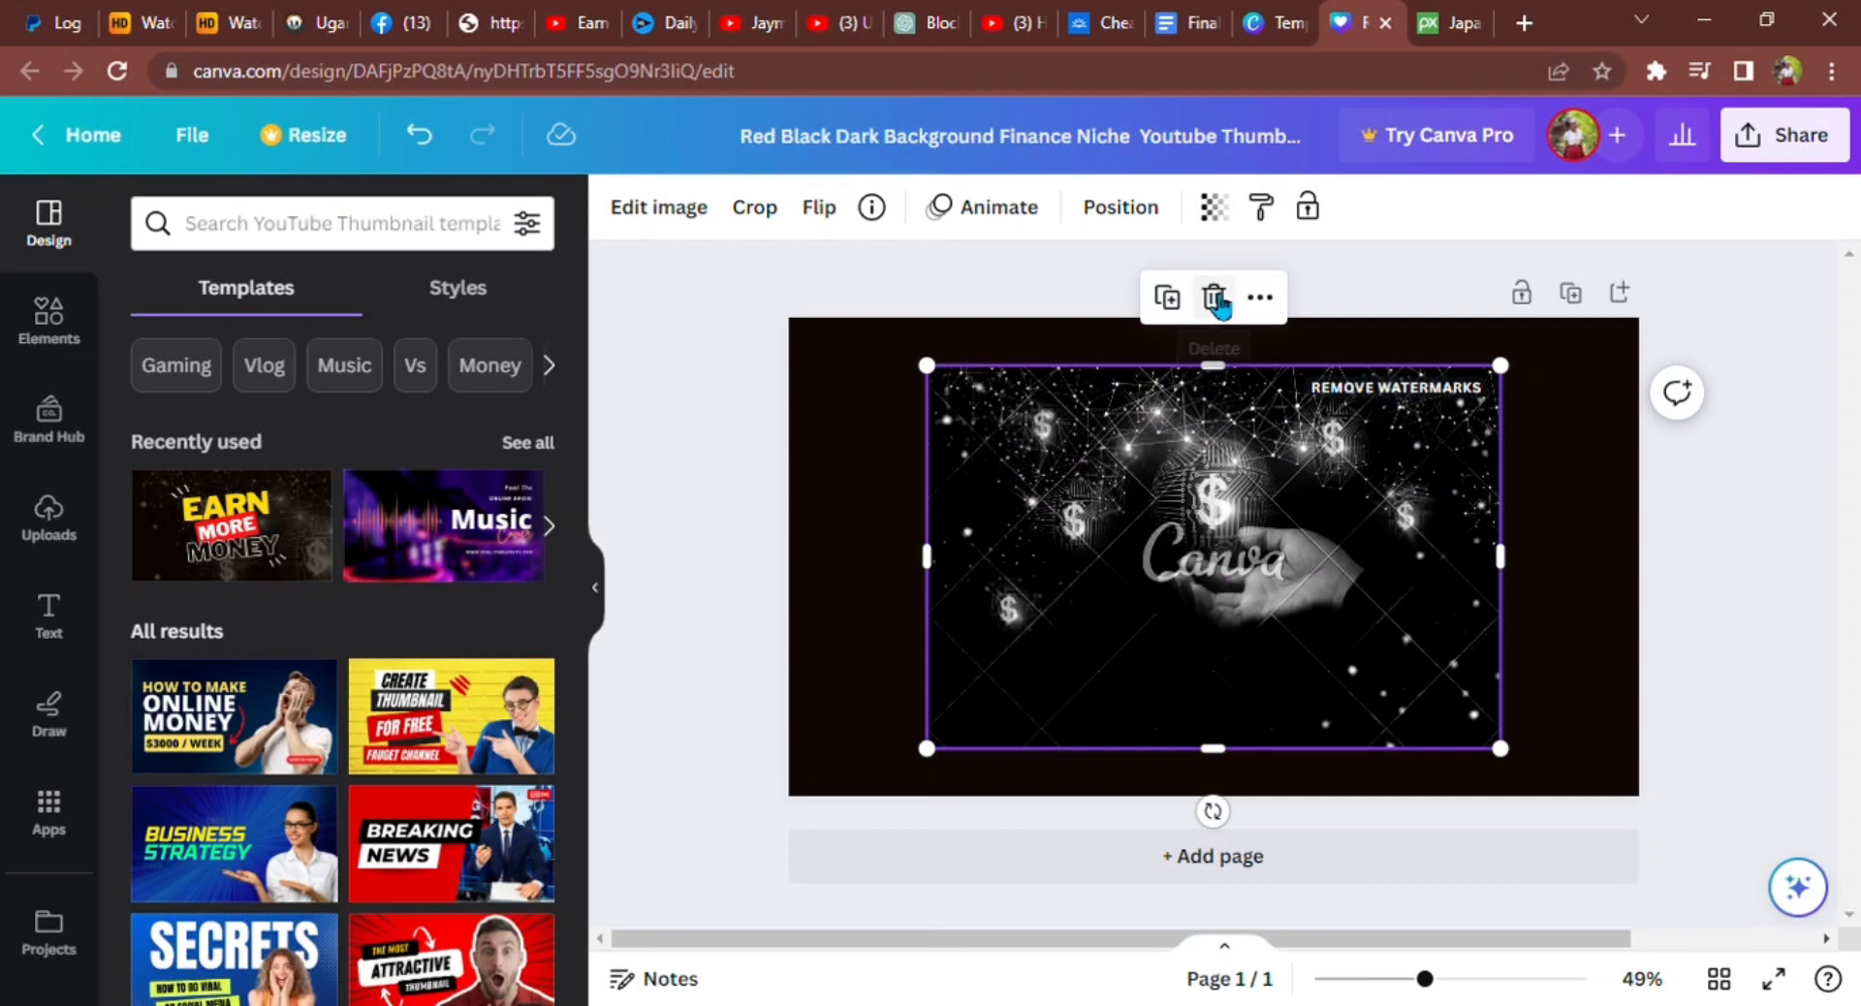
{"action": "left_click", "coordinate": [1214, 298]}
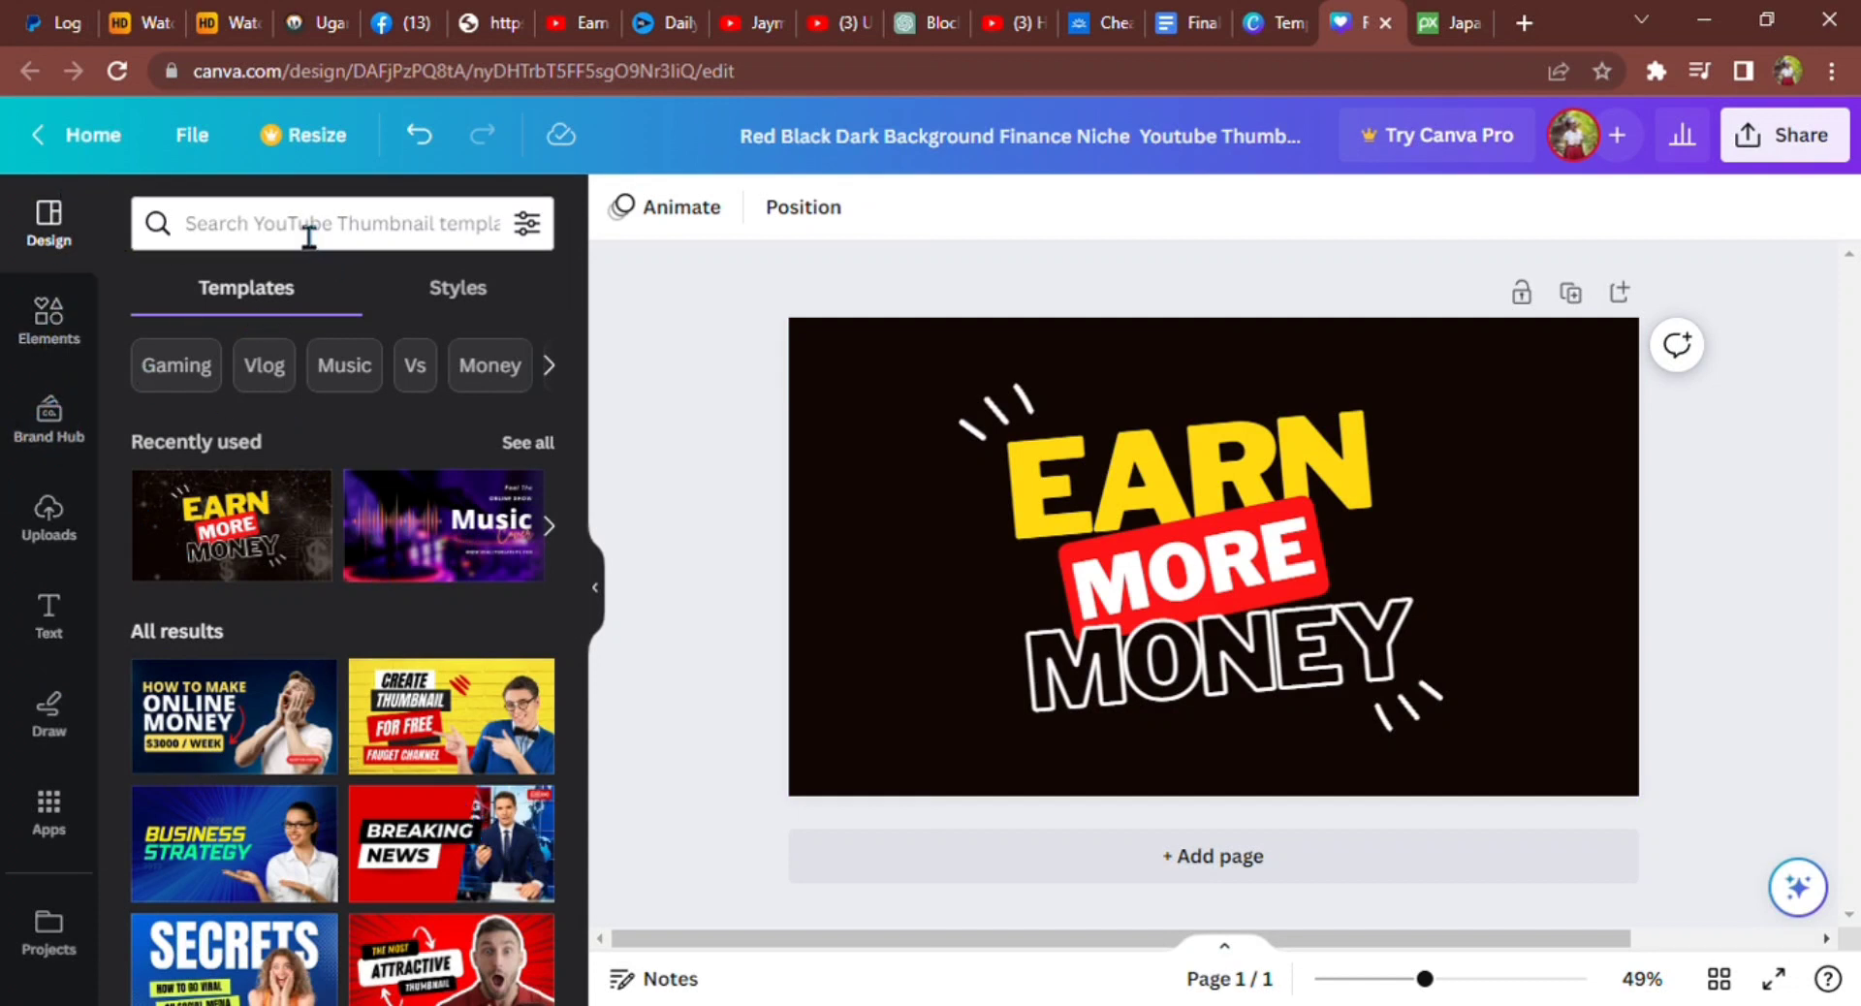
- Open the elements library and look over its categories and search suggestions
{"action": "left_click", "coordinate": [49, 329]}
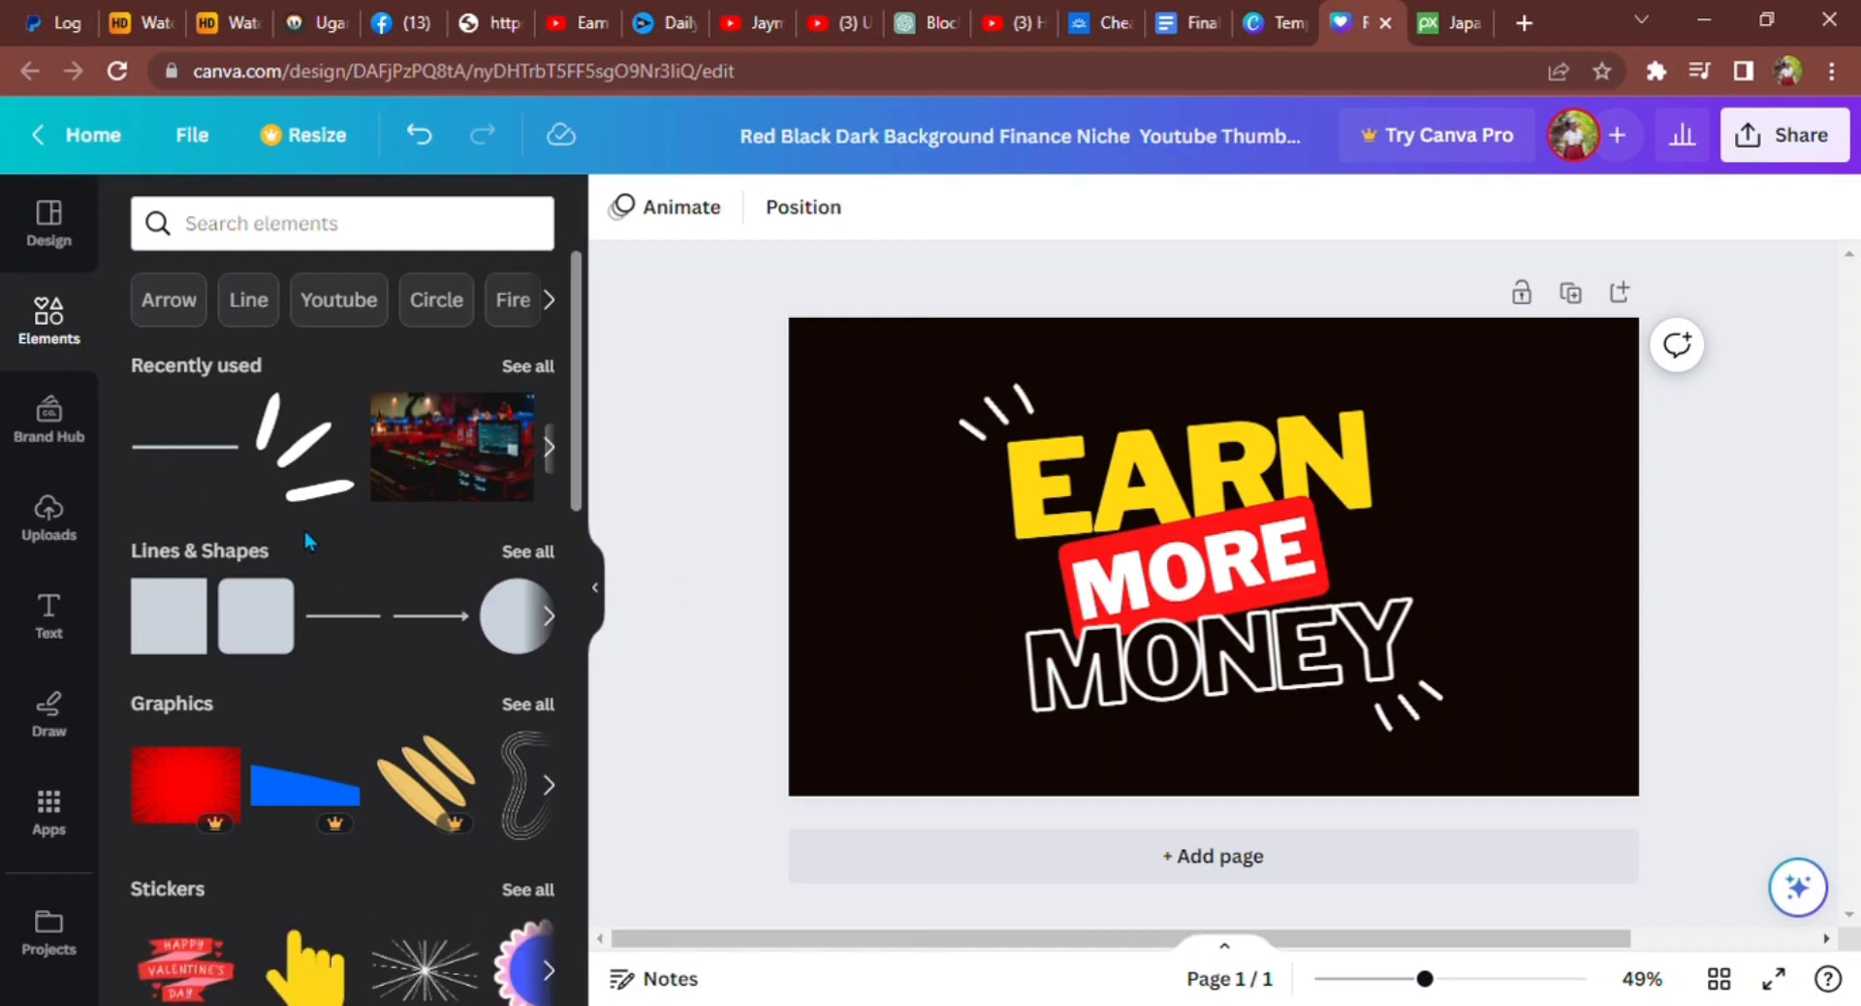
{"action": "scroll", "coordinate": [305, 541], "scroll_direction": "down", "scroll_amount": 3}
{"action": "scroll", "coordinate": [305, 541], "scroll_direction": "up", "scroll_amount": 3}
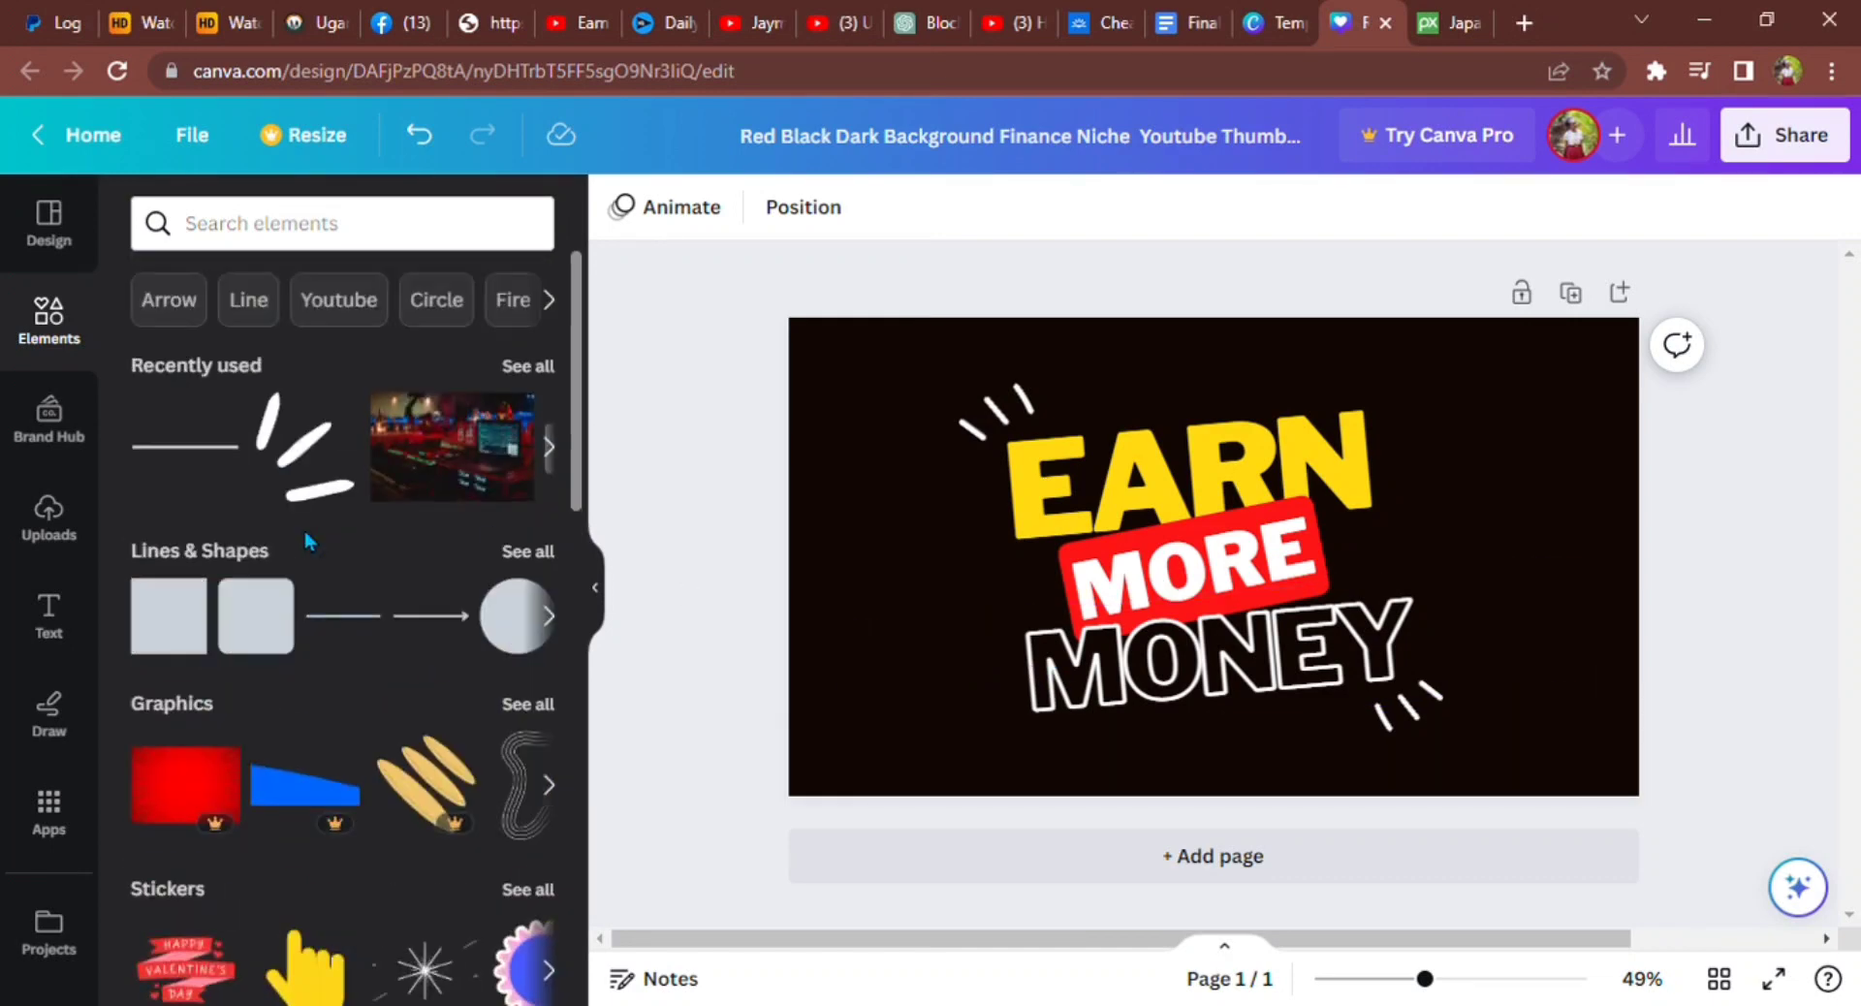
{"action": "left_click", "coordinate": [284, 250]}
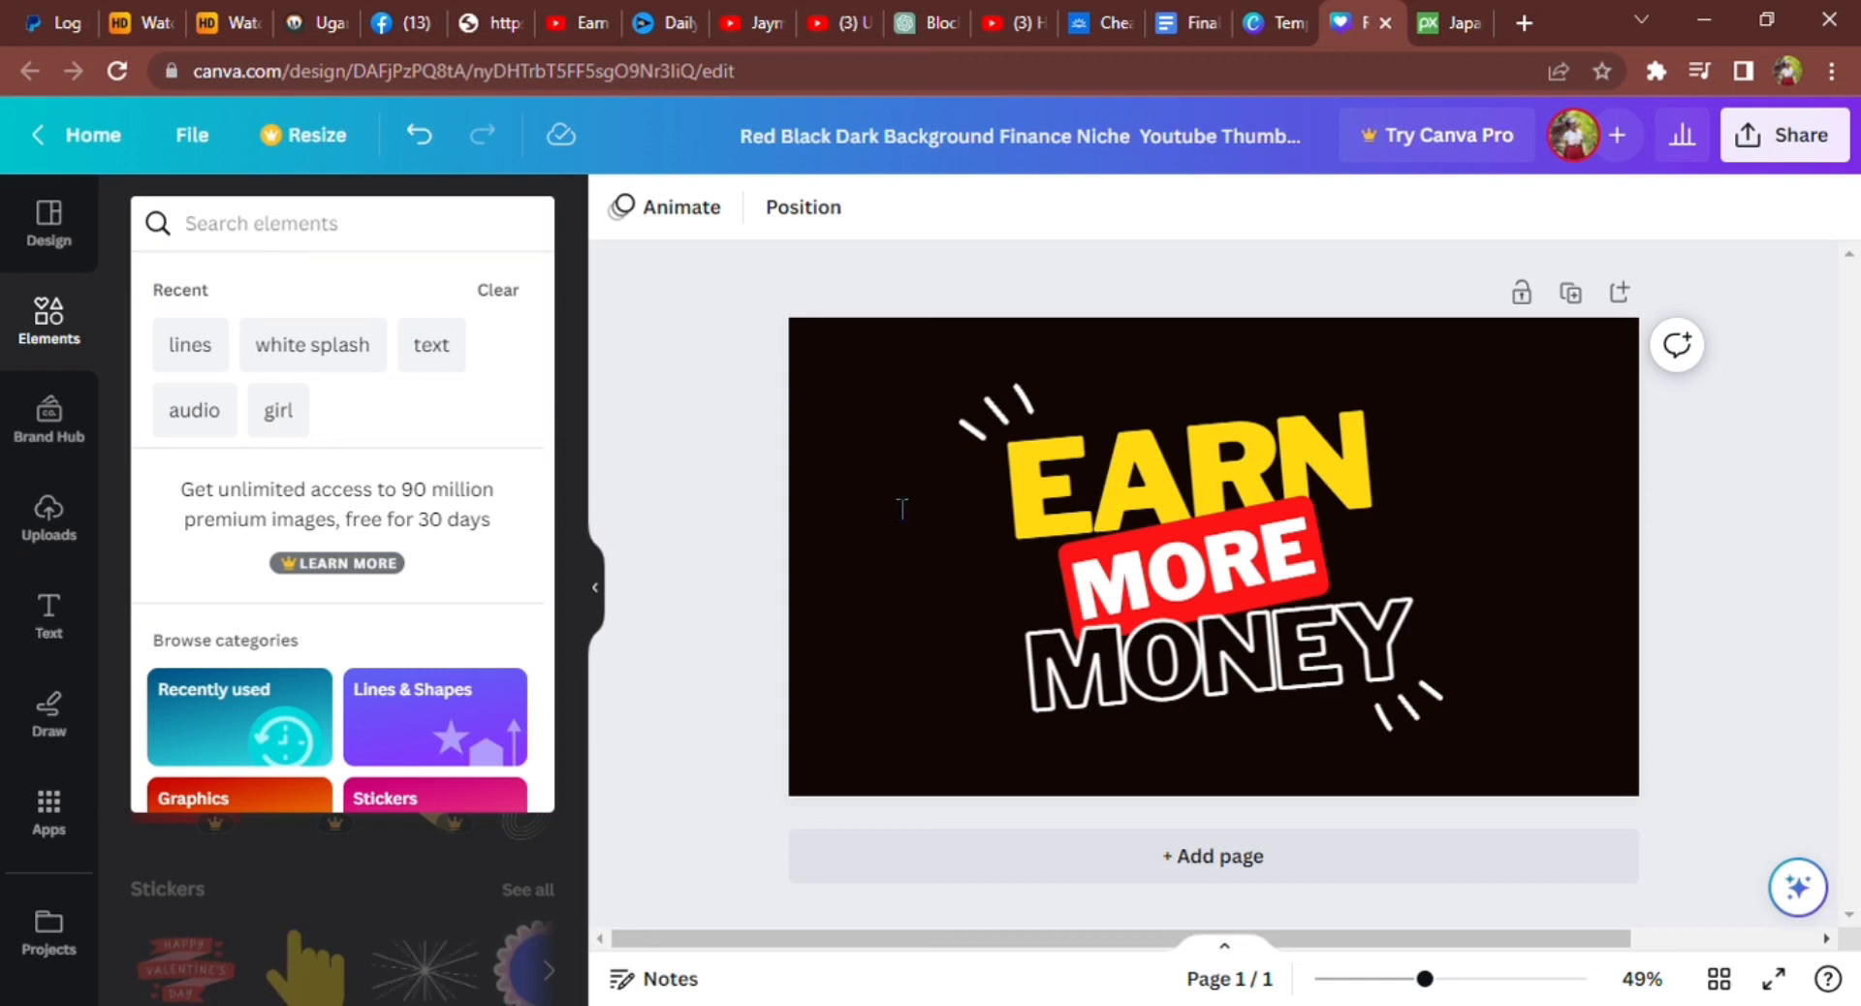
{"action": "key", "text": "Escape"}
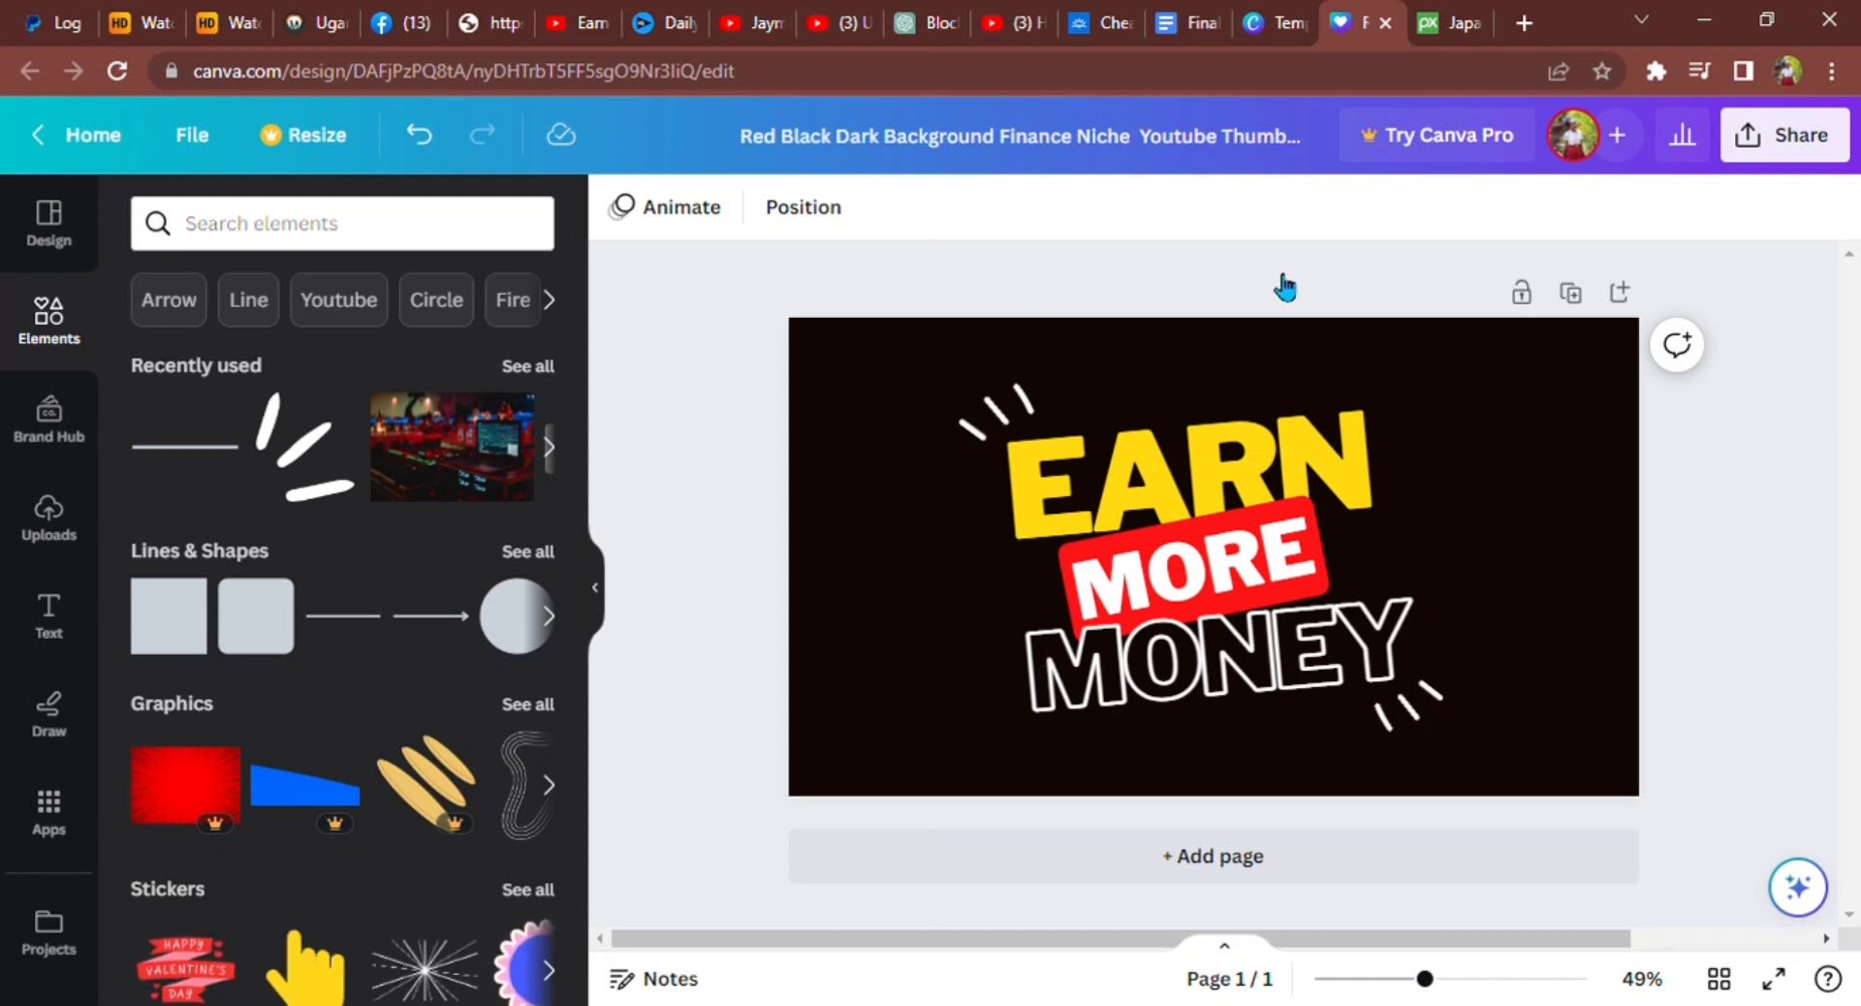
- Add the photo of a woman being filmed by a camera from the Youtube photo results and make it the thumbnail's background
{"action": "left_click", "coordinate": [407, 254]}
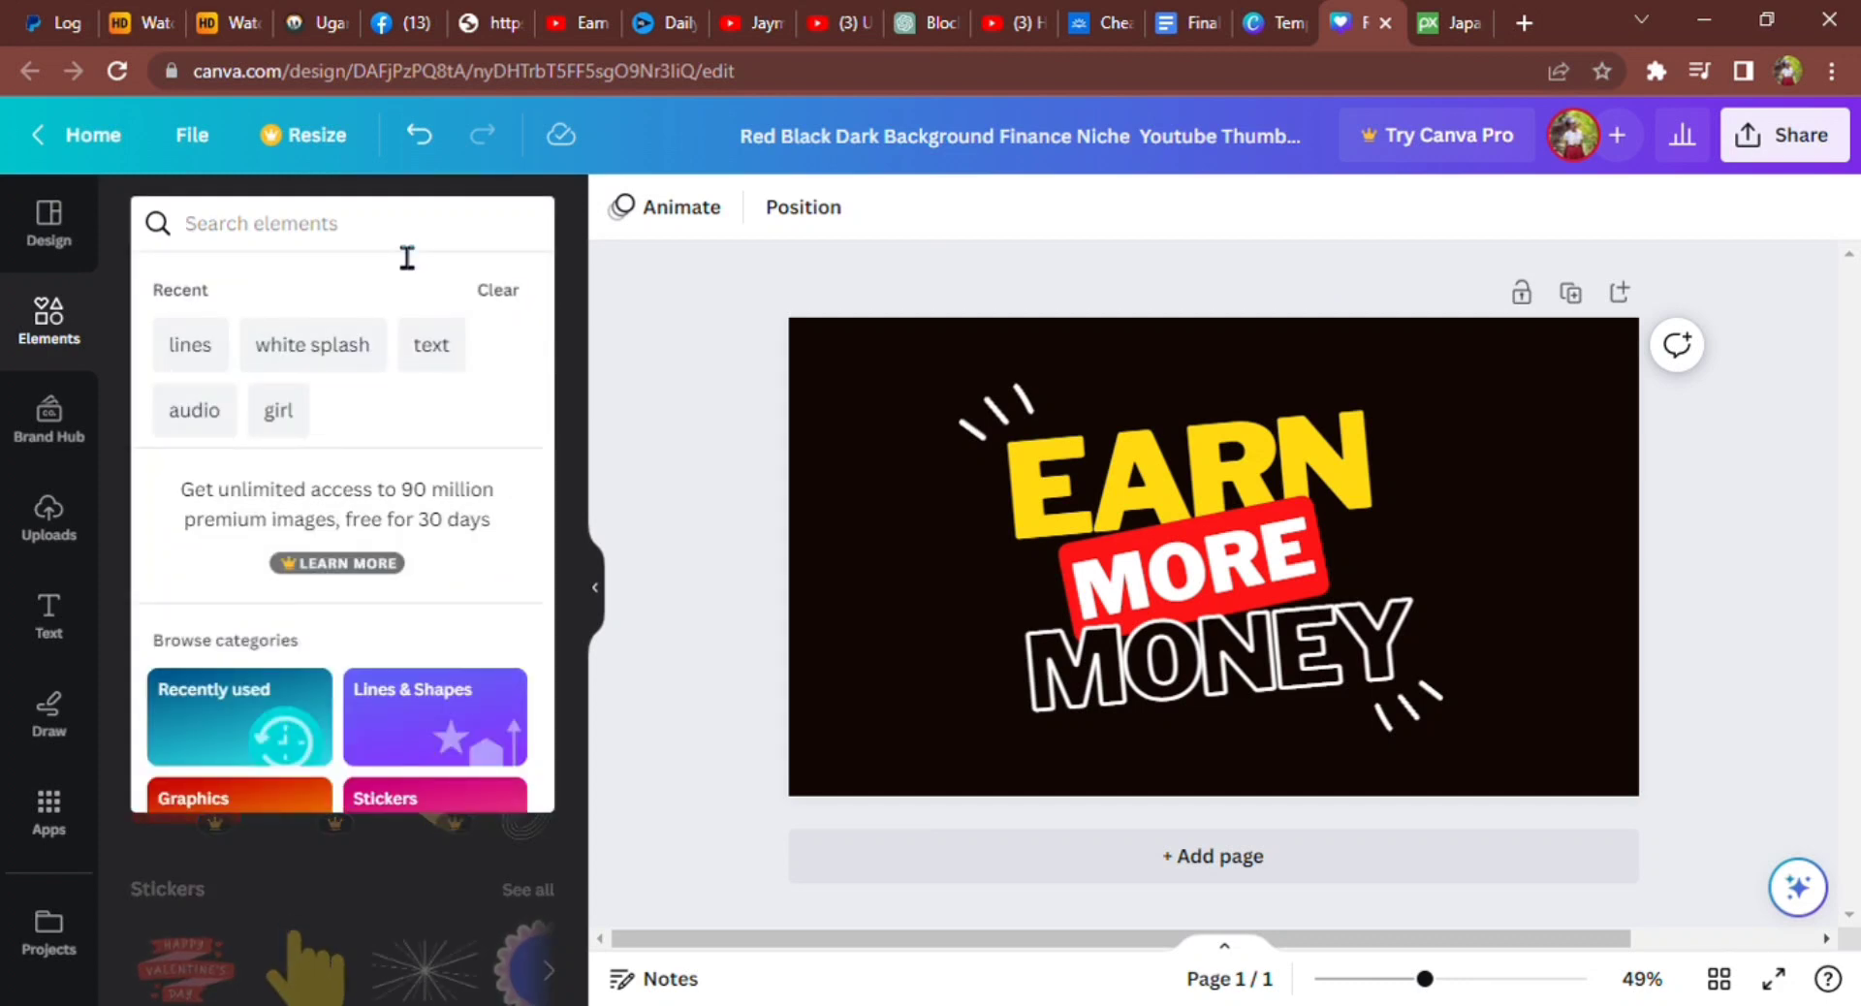
{"action": "type", "text": "thumbnai"}
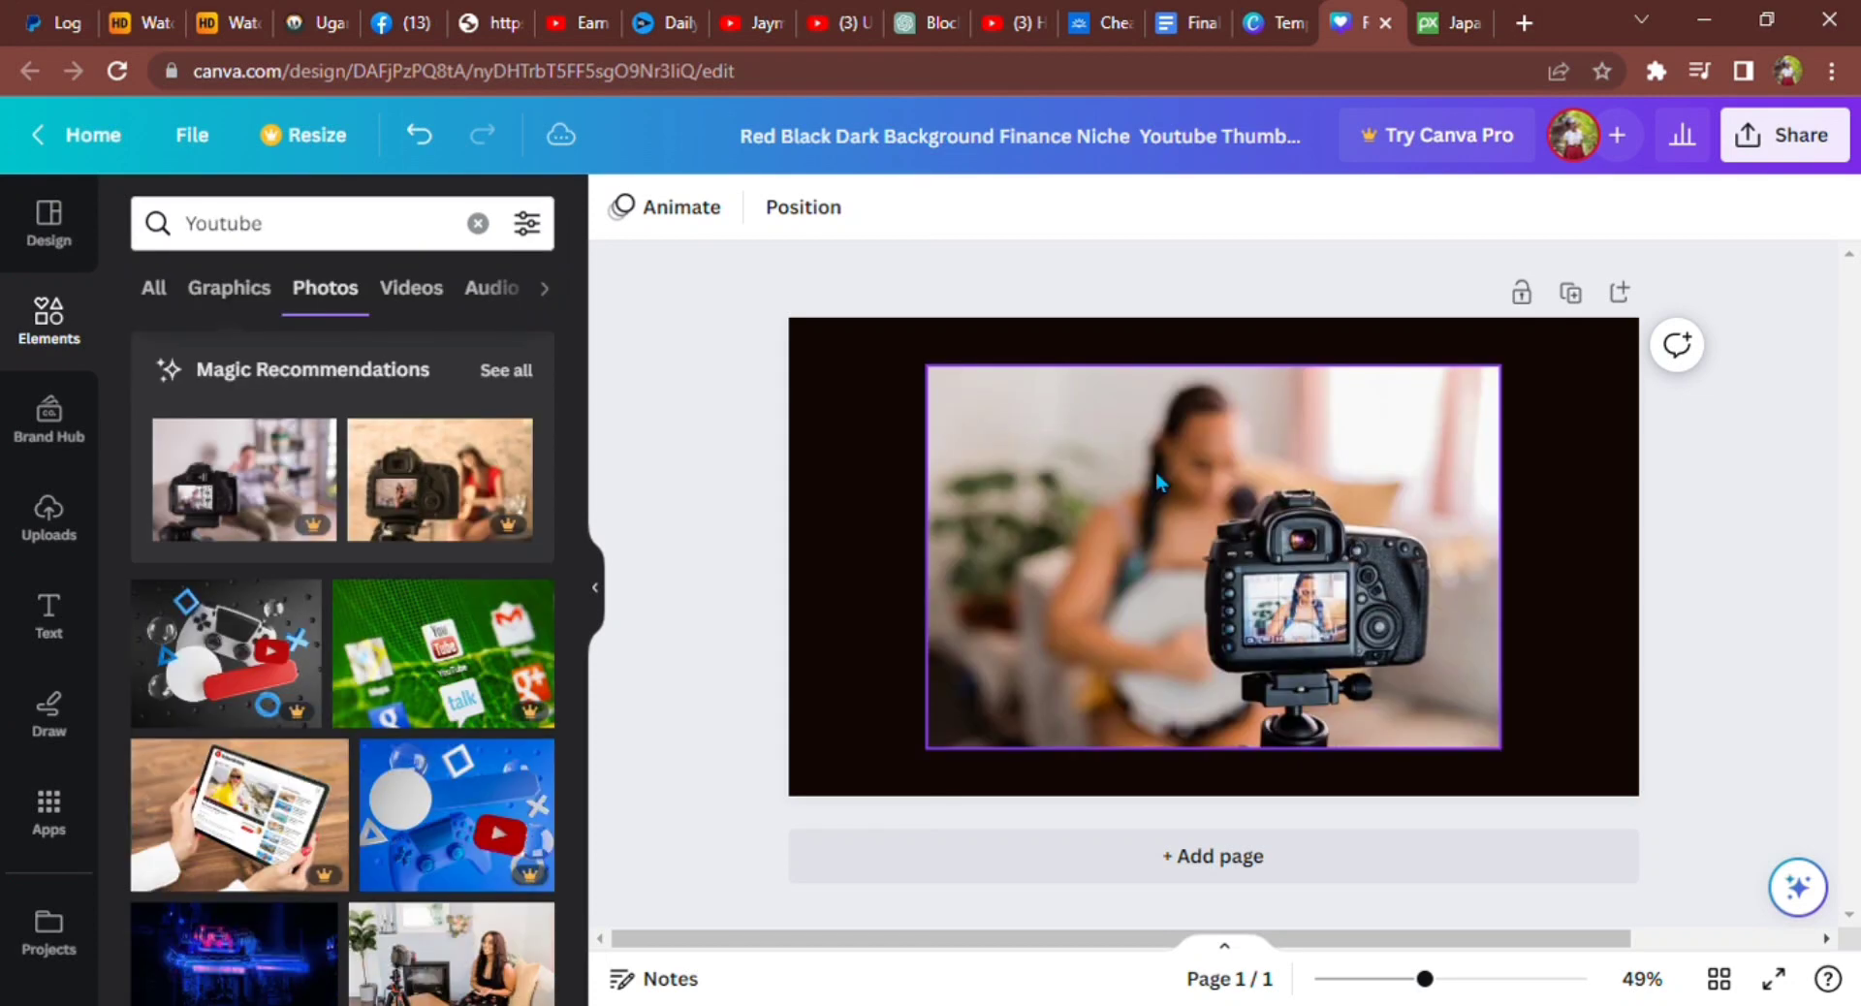
{"action": "right_click", "coordinate": [1167, 483]}
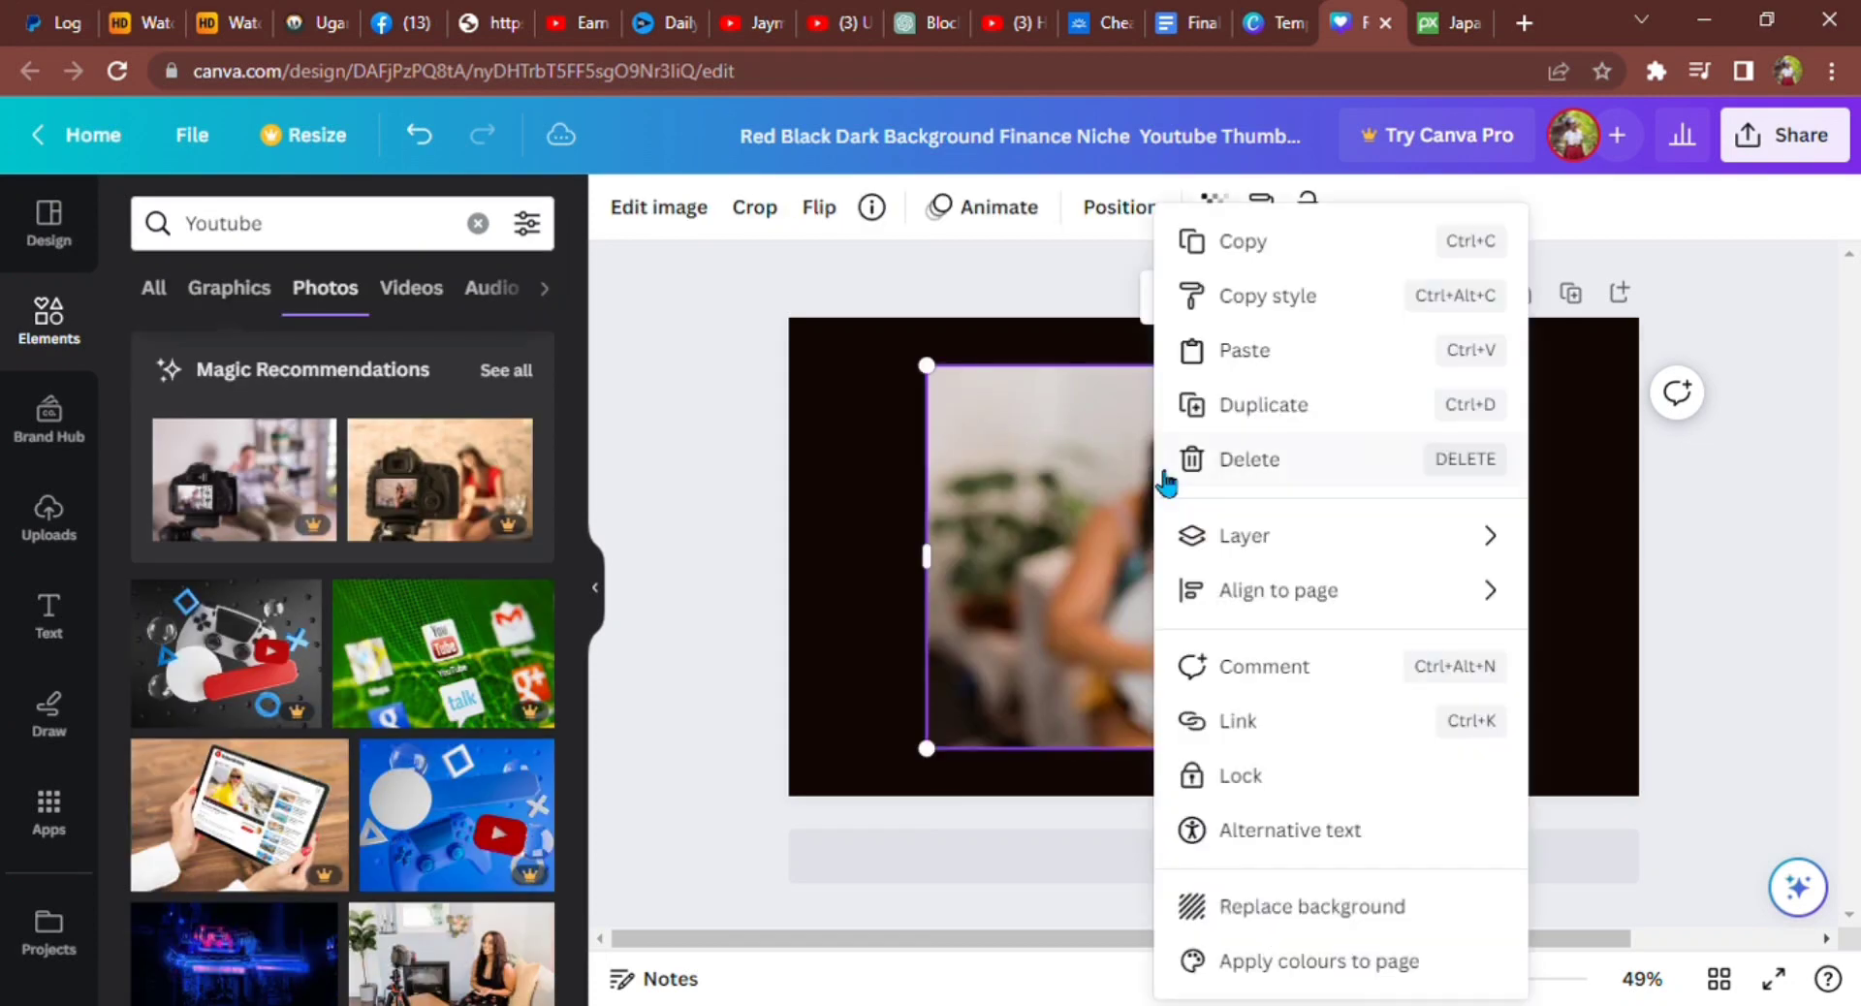
{"action": "left_click", "coordinate": [1355, 919]}
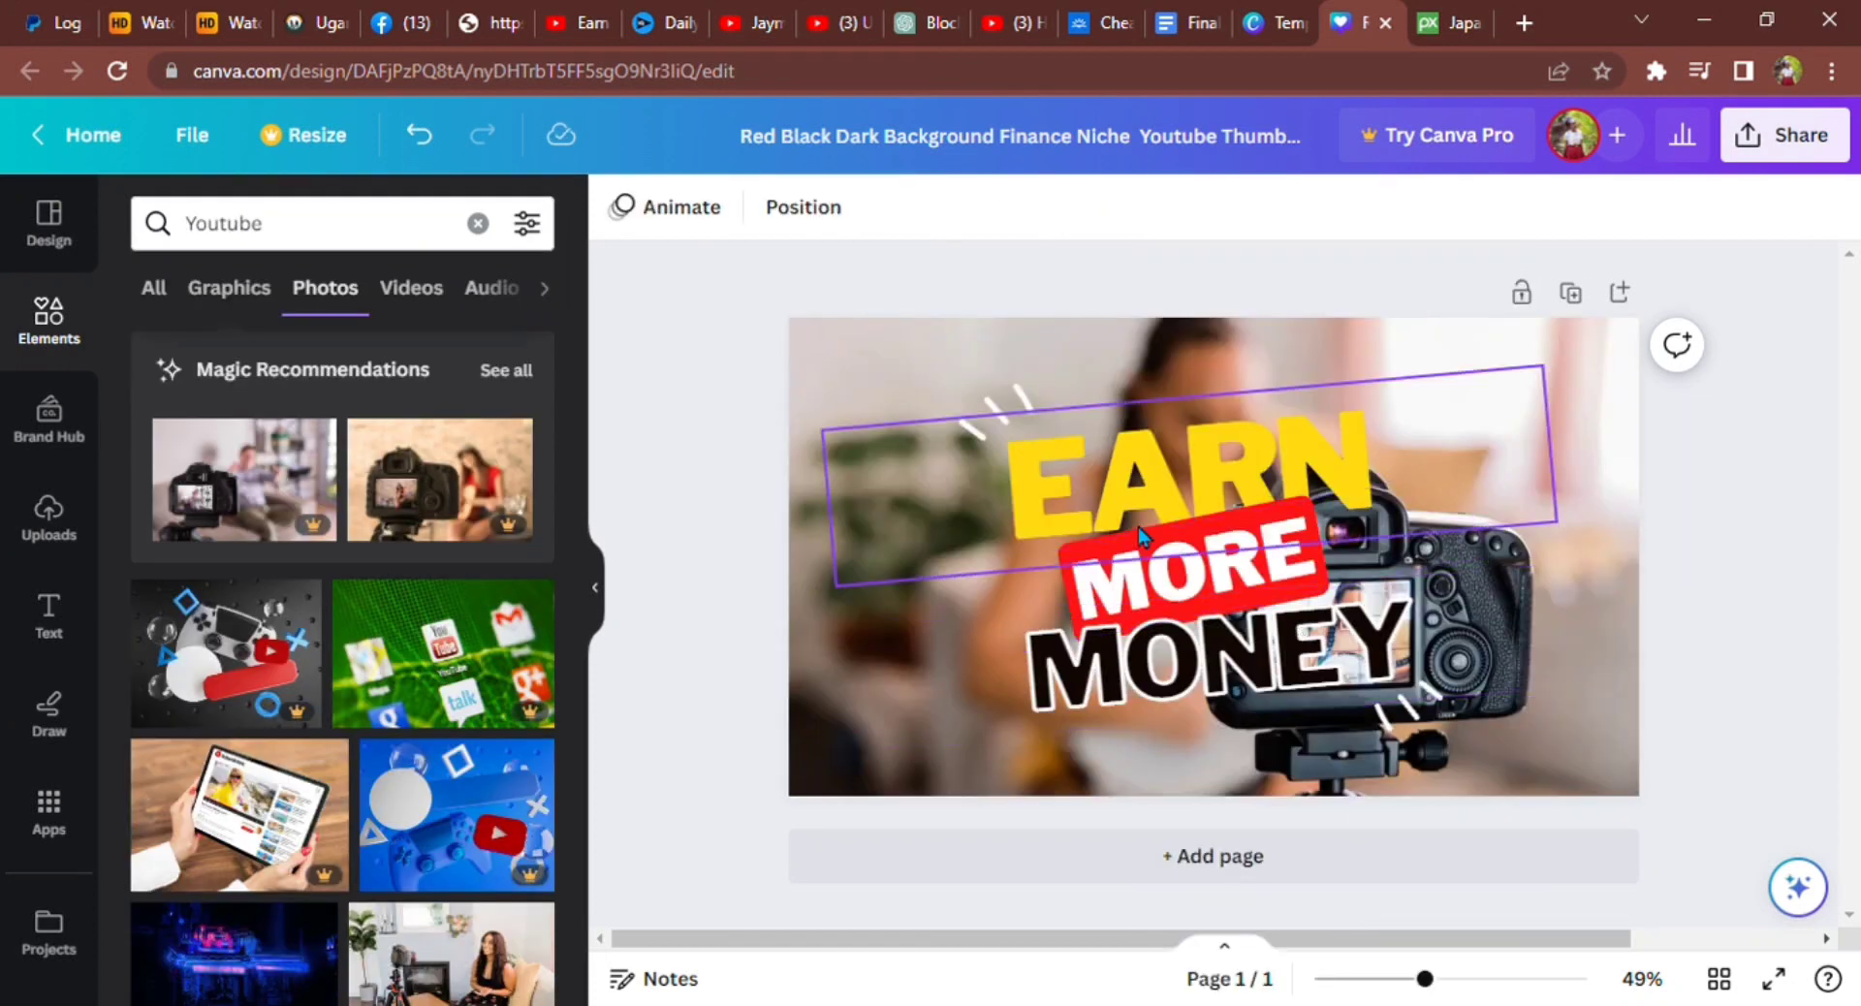
- Delete the white accent strokes above EARN and below MONEY
{"action": "left_click", "coordinate": [982, 423]}
{"action": "left_click", "coordinate": [1001, 284]}
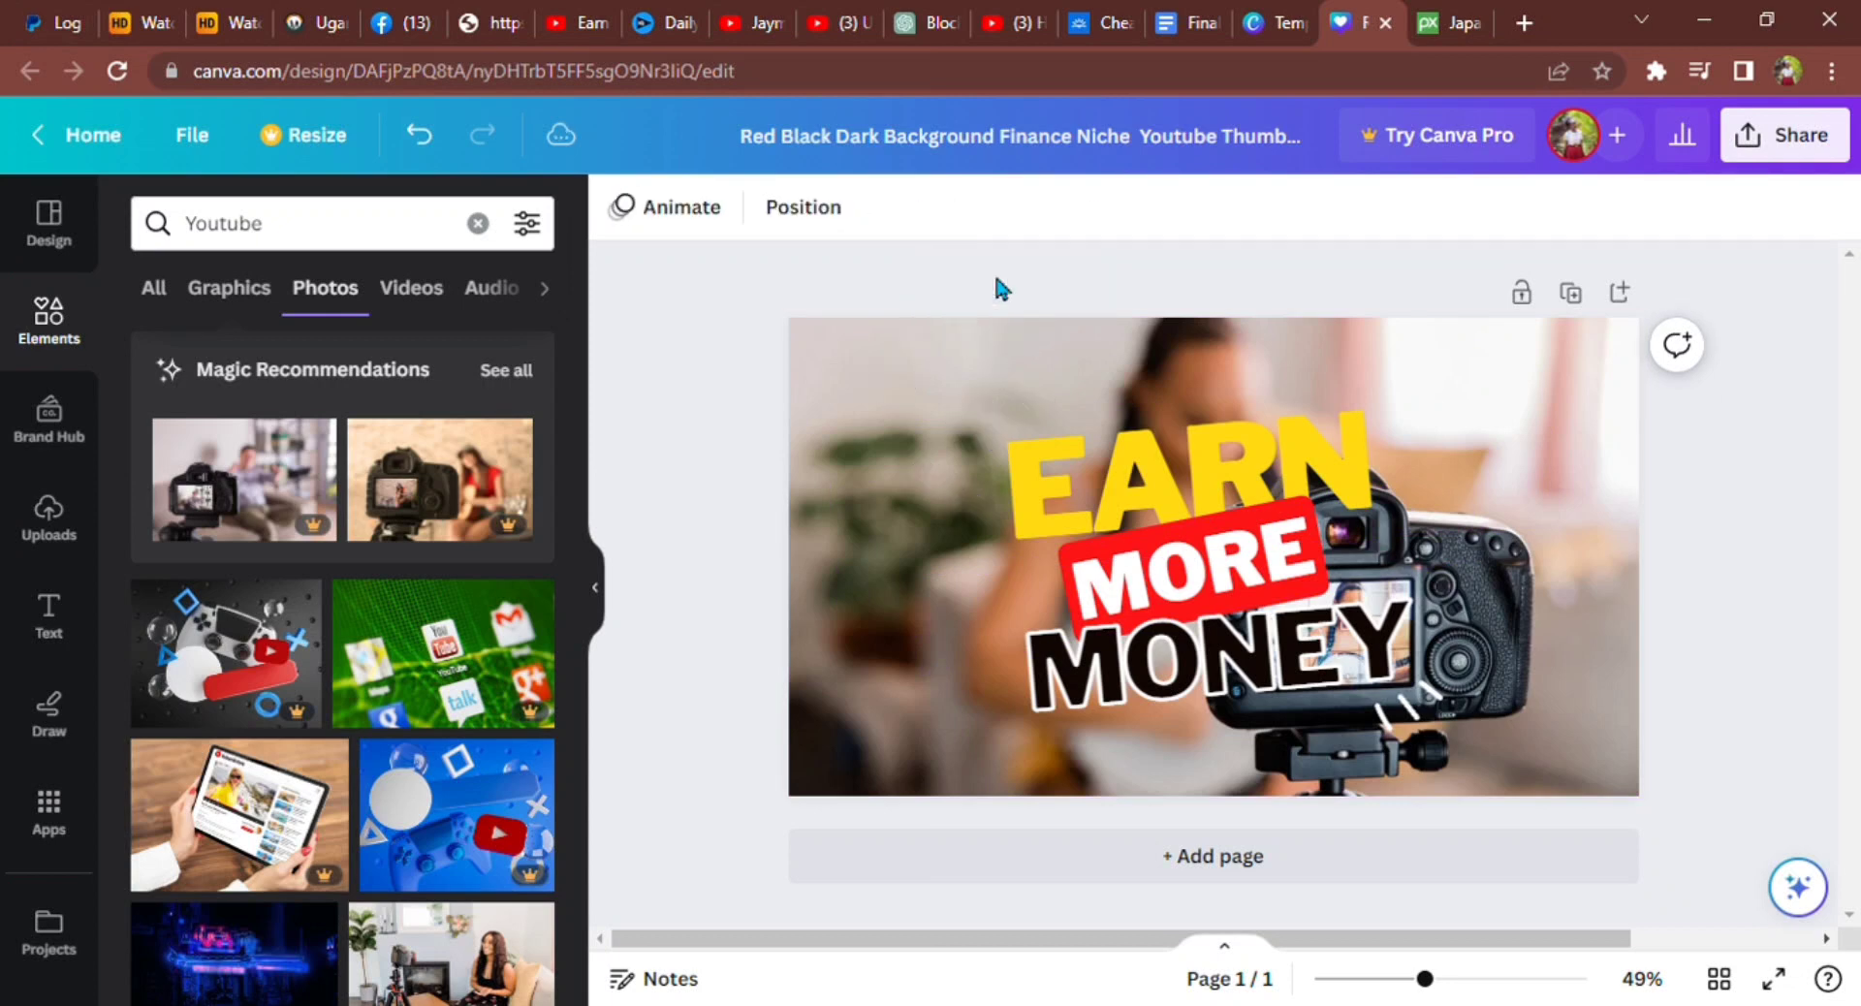
{"action": "left_click", "coordinate": [1416, 725]}
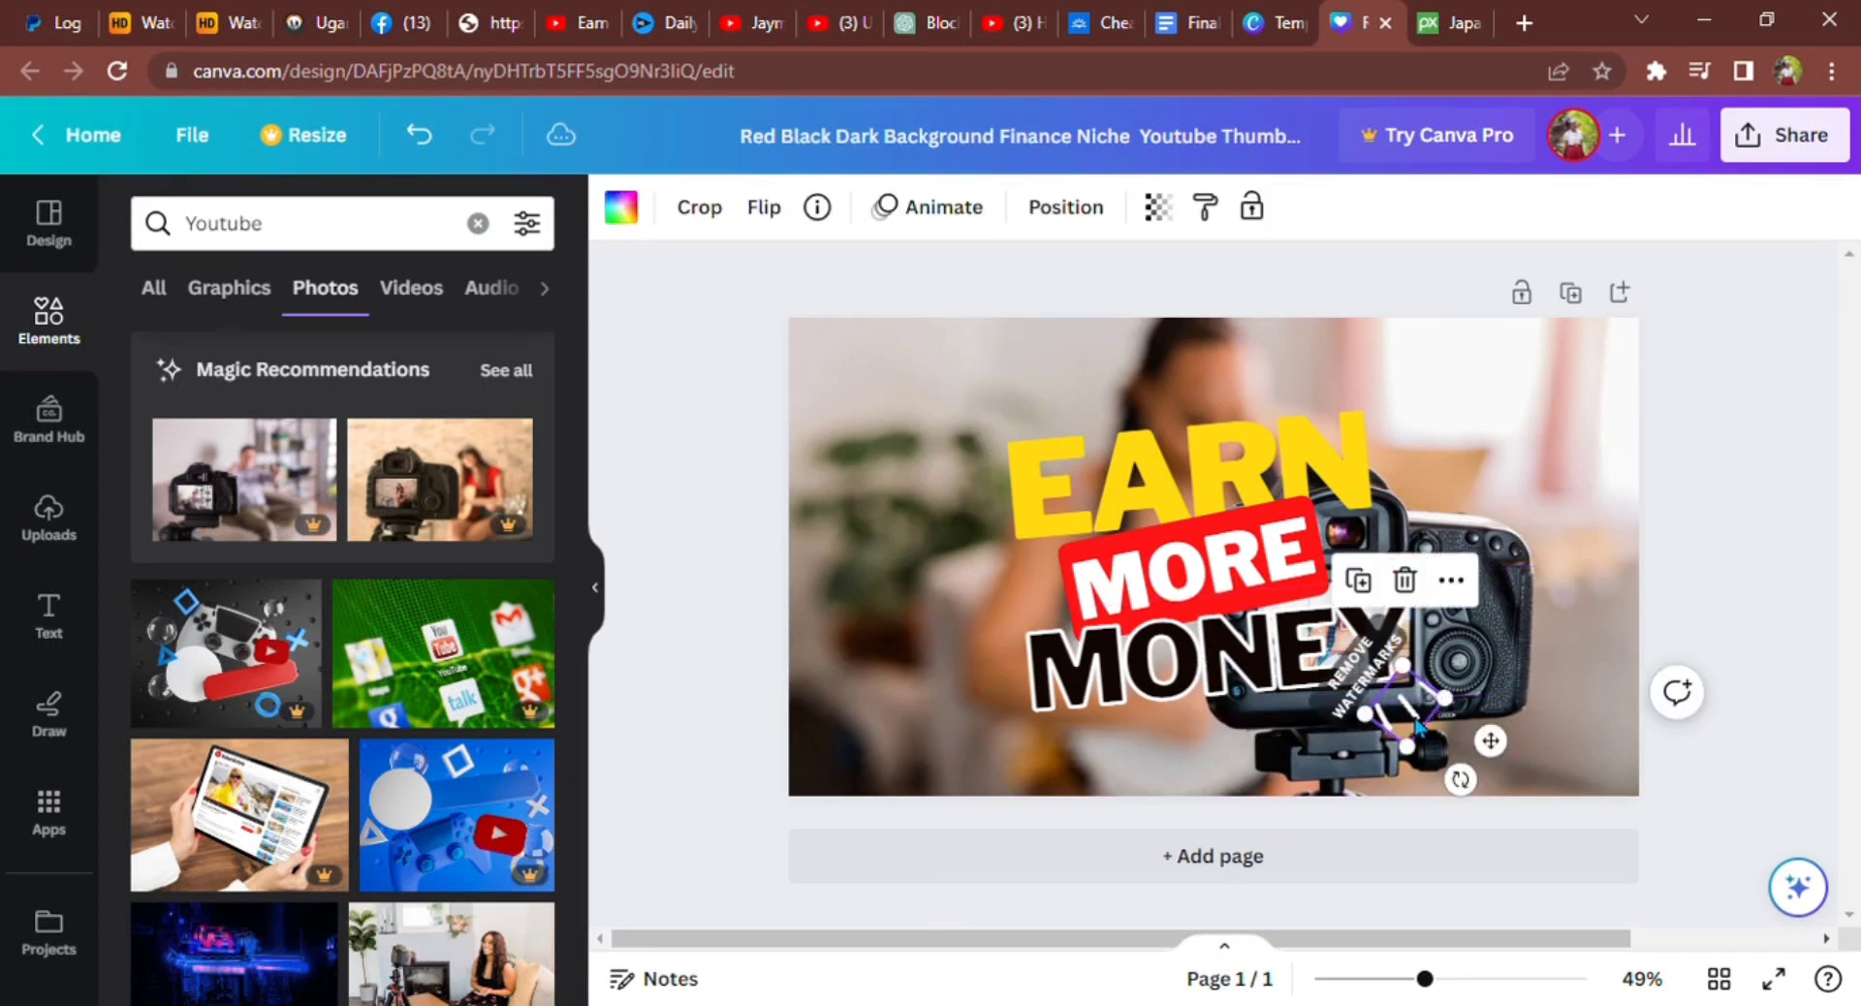
{"action": "left_click", "coordinate": [1404, 581]}
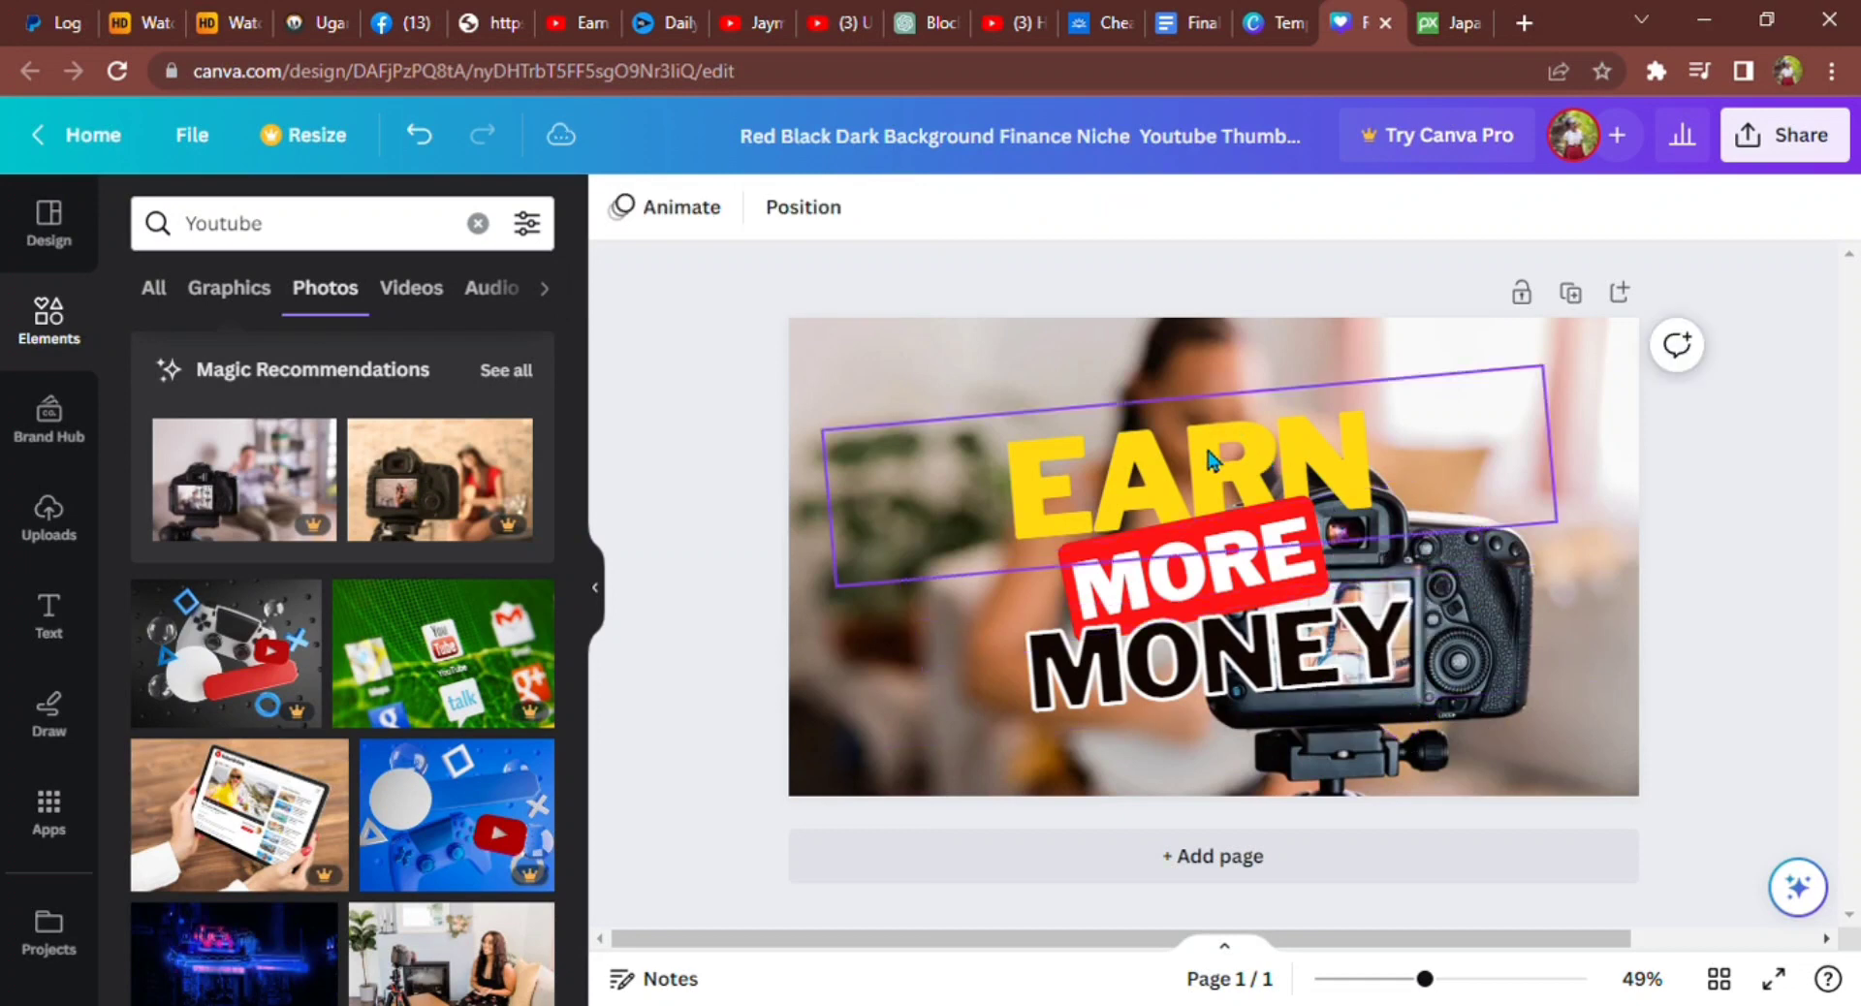
- Move the EARN, MORE and MONEY text lines to the left side of the thumbnail, clear of the camera screen
{"action": "left_click_drag", "start_coordinate": [1210, 462], "coordinate": [999, 496]}
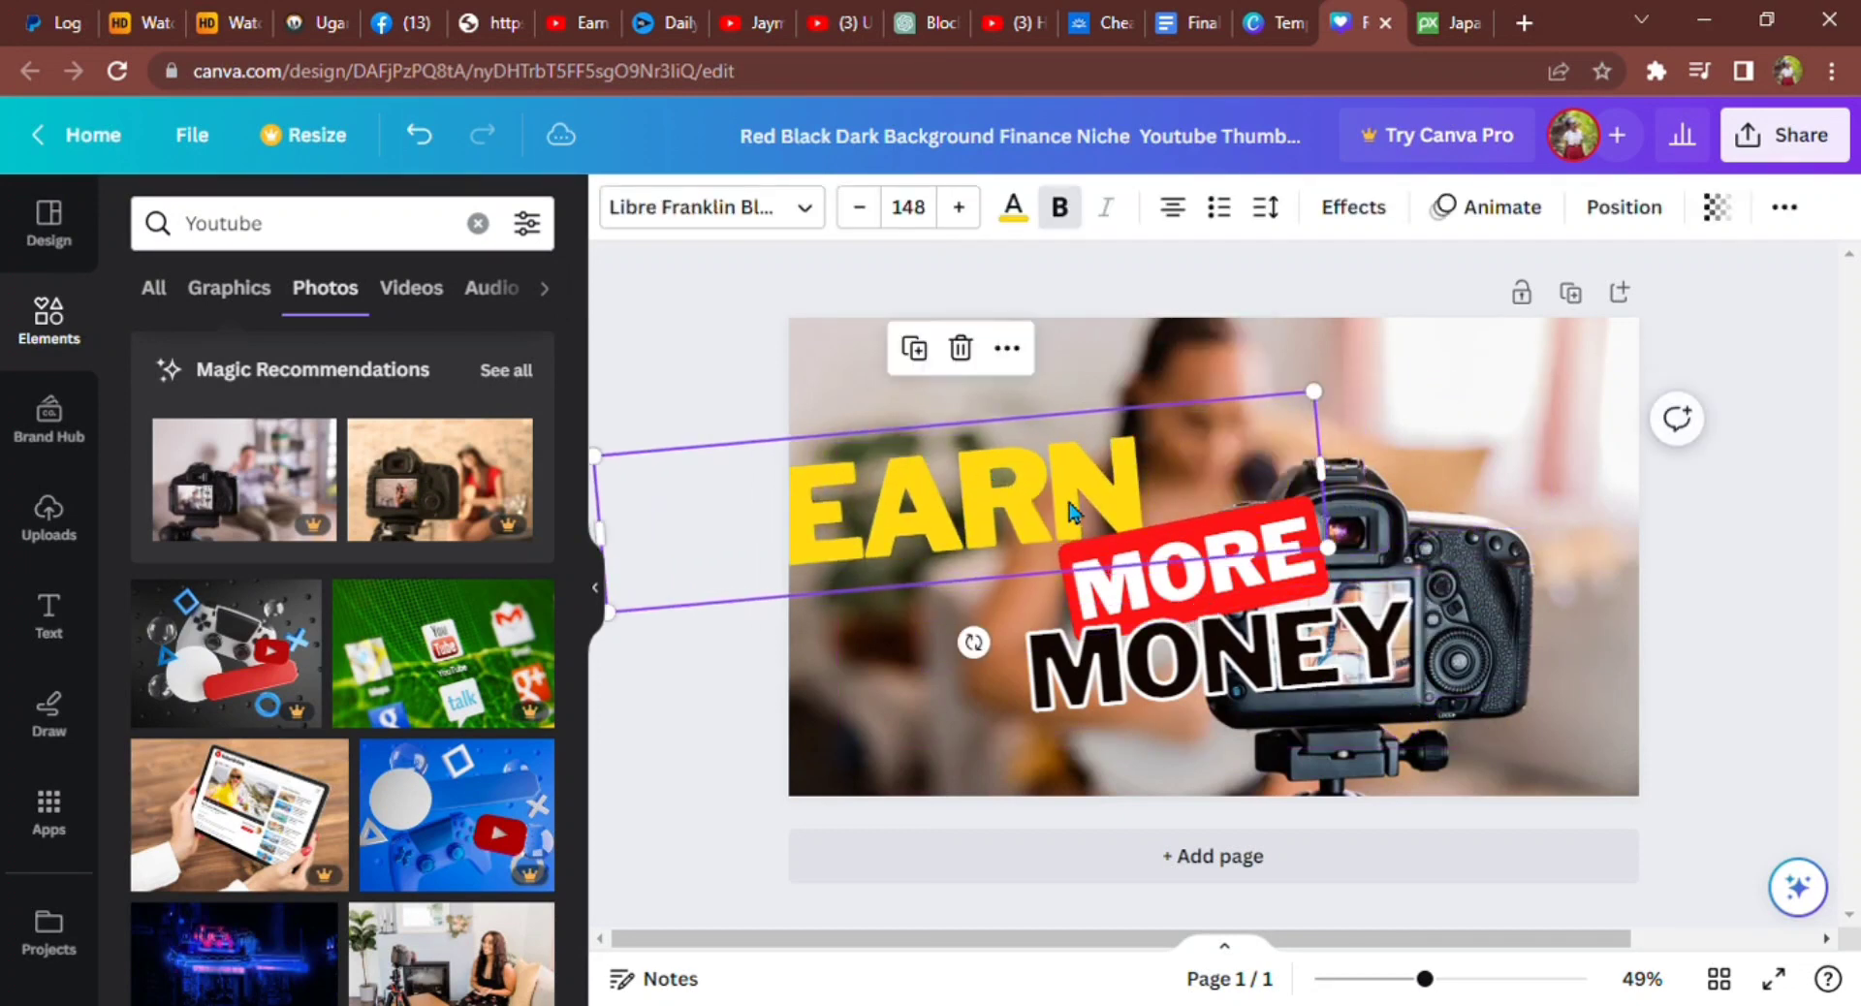
{"action": "left_click", "coordinate": [1172, 579]}
{"action": "left_click_drag", "start_coordinate": [1172, 579], "coordinate": [1039, 613]}
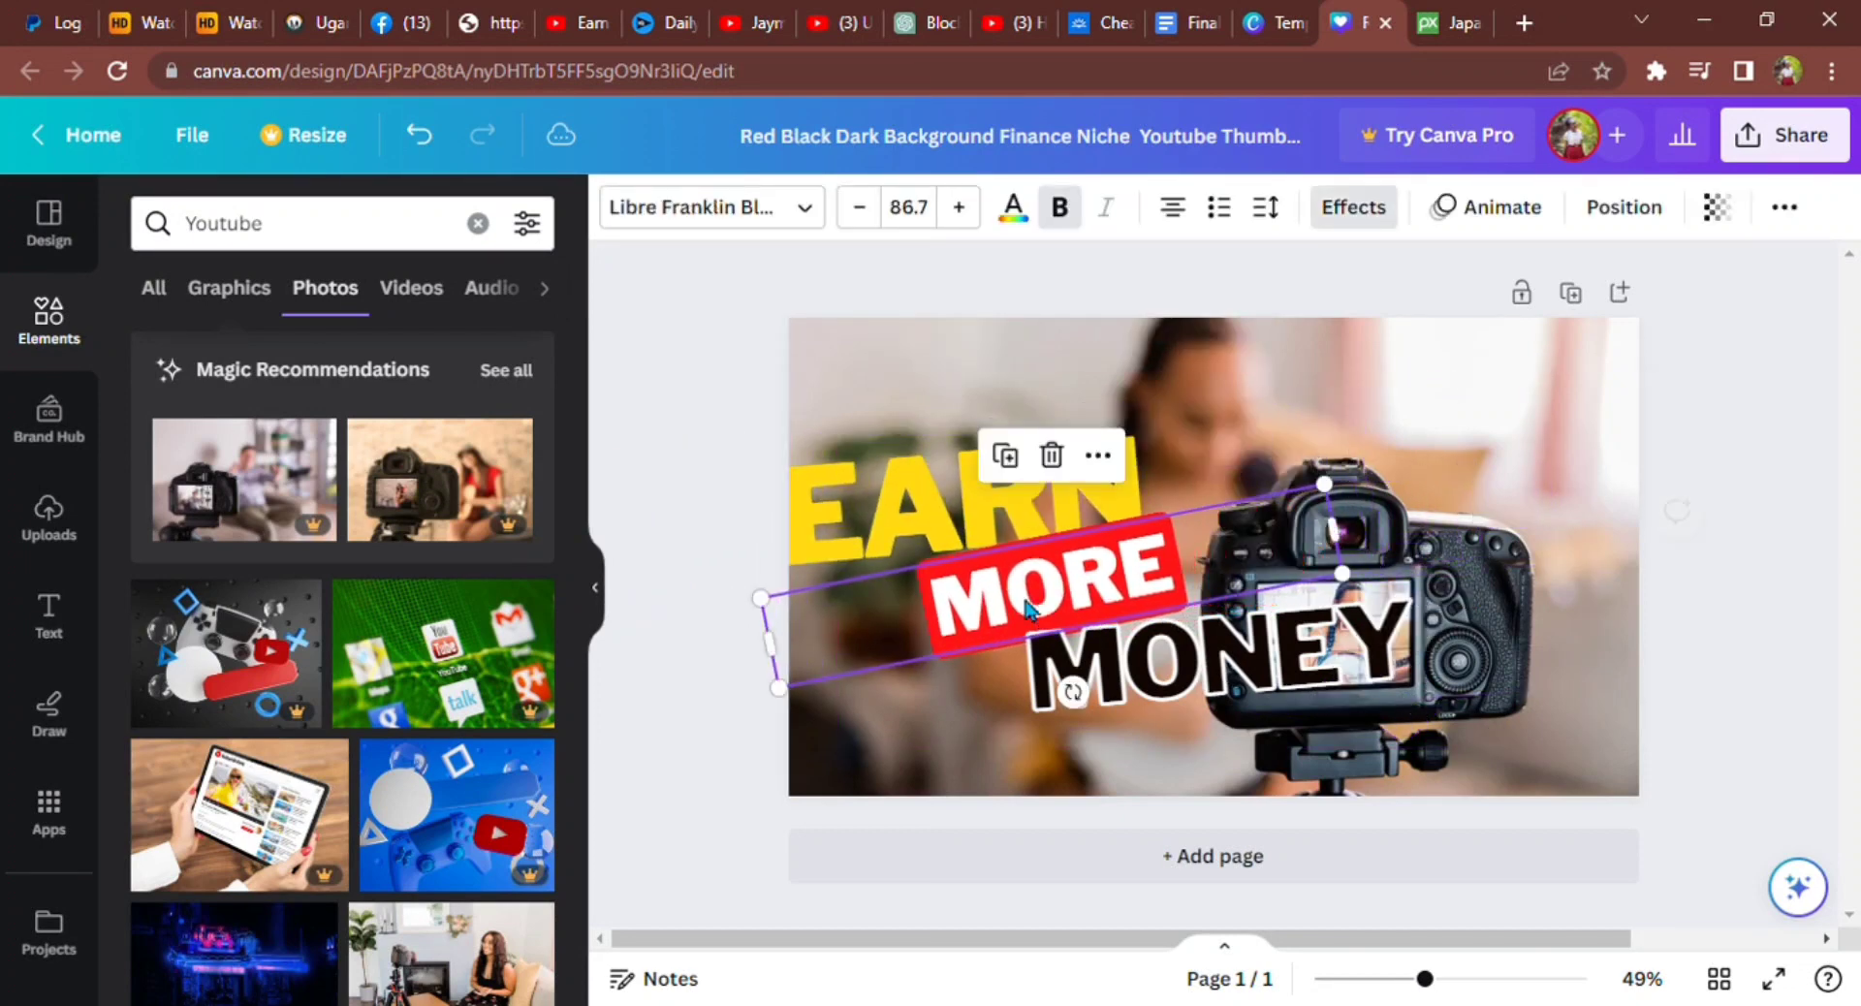
{"action": "left_click_drag", "start_coordinate": [1177, 693], "coordinate": [989, 722]}
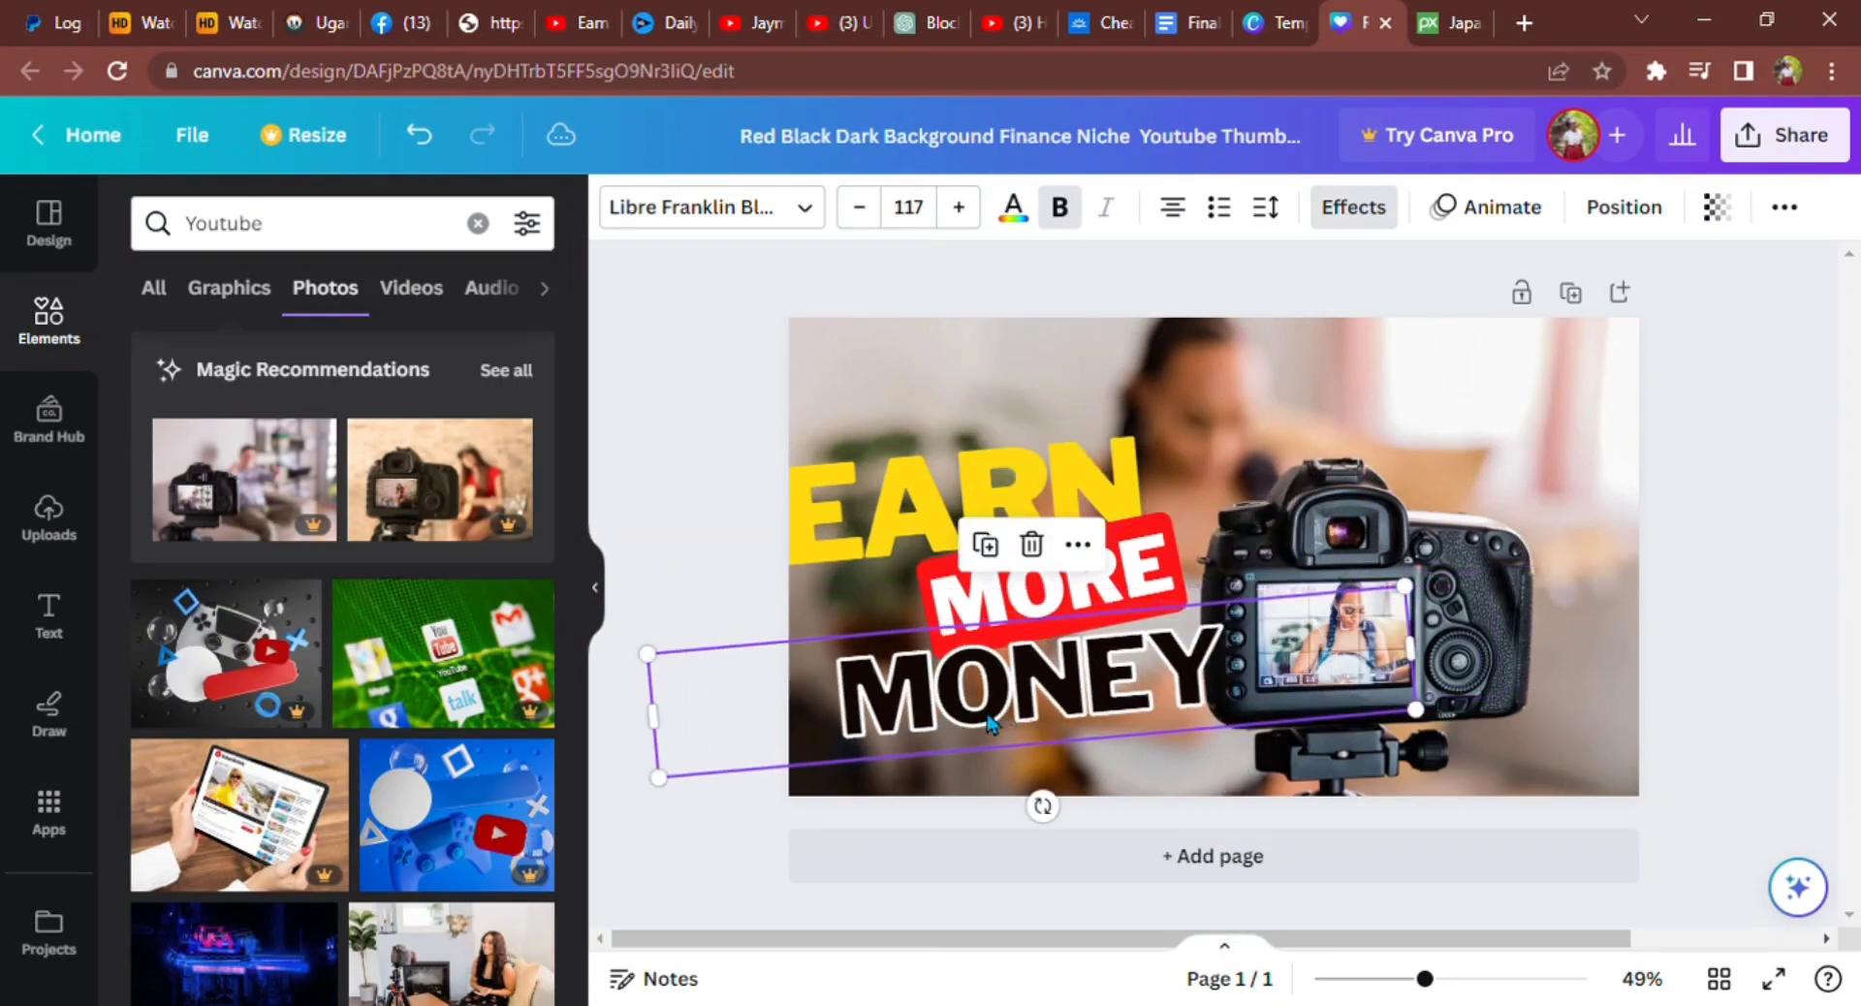
- Replace the yellow headline word EARN with YOUTUBE
{"action": "left_click", "coordinate": [918, 477]}
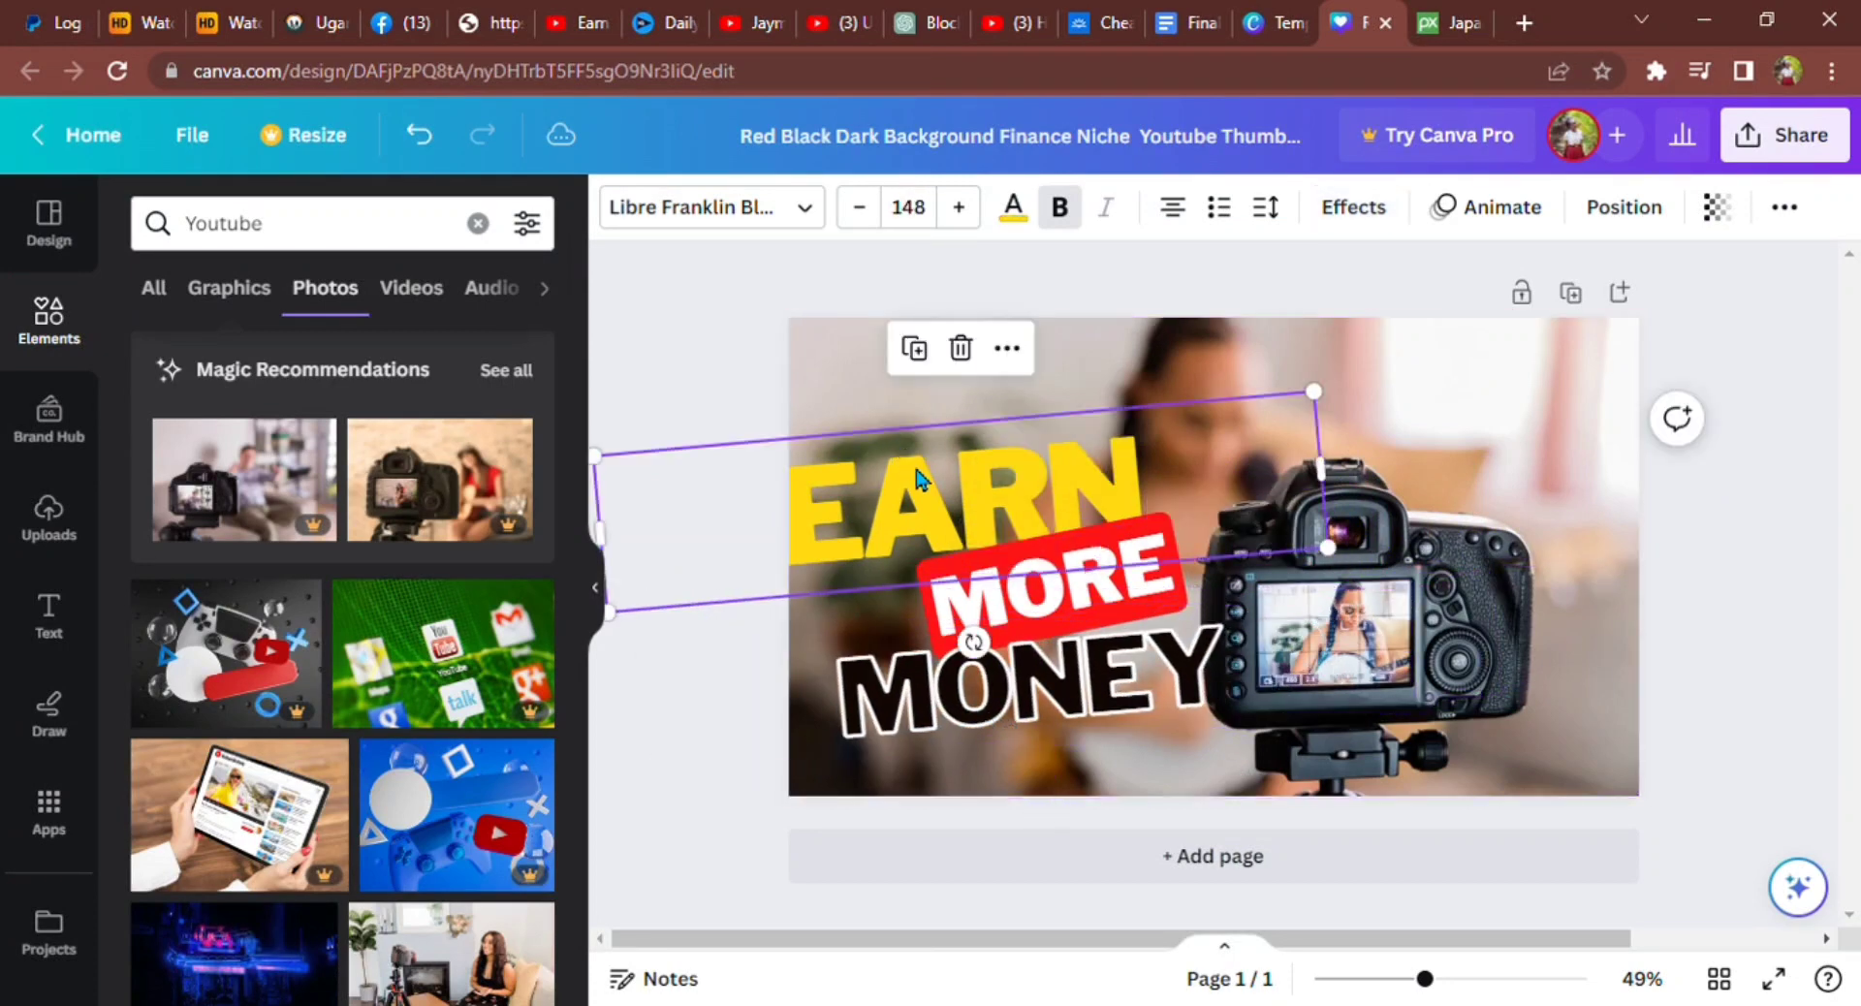
{"action": "left_click_drag", "start_coordinate": [918, 477], "coordinate": [935, 488]}
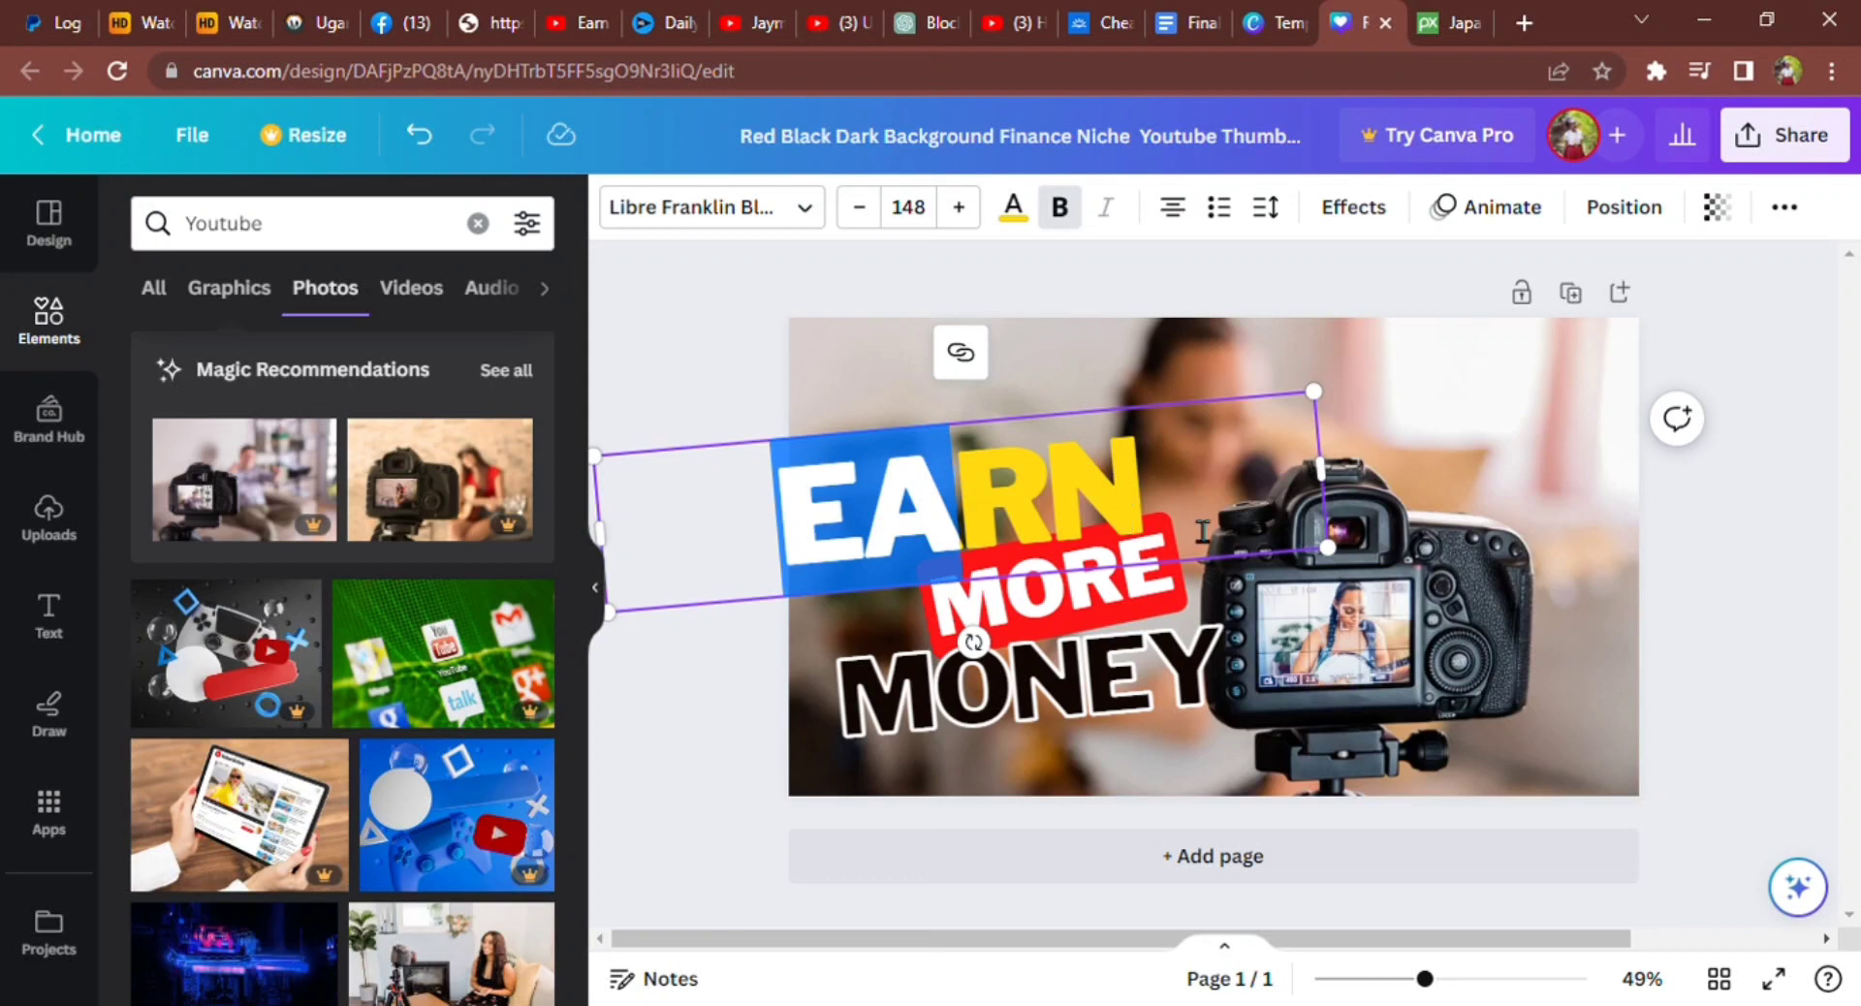
{"action": "left_click_drag", "start_coordinate": [1182, 516], "coordinate": [812, 538]}
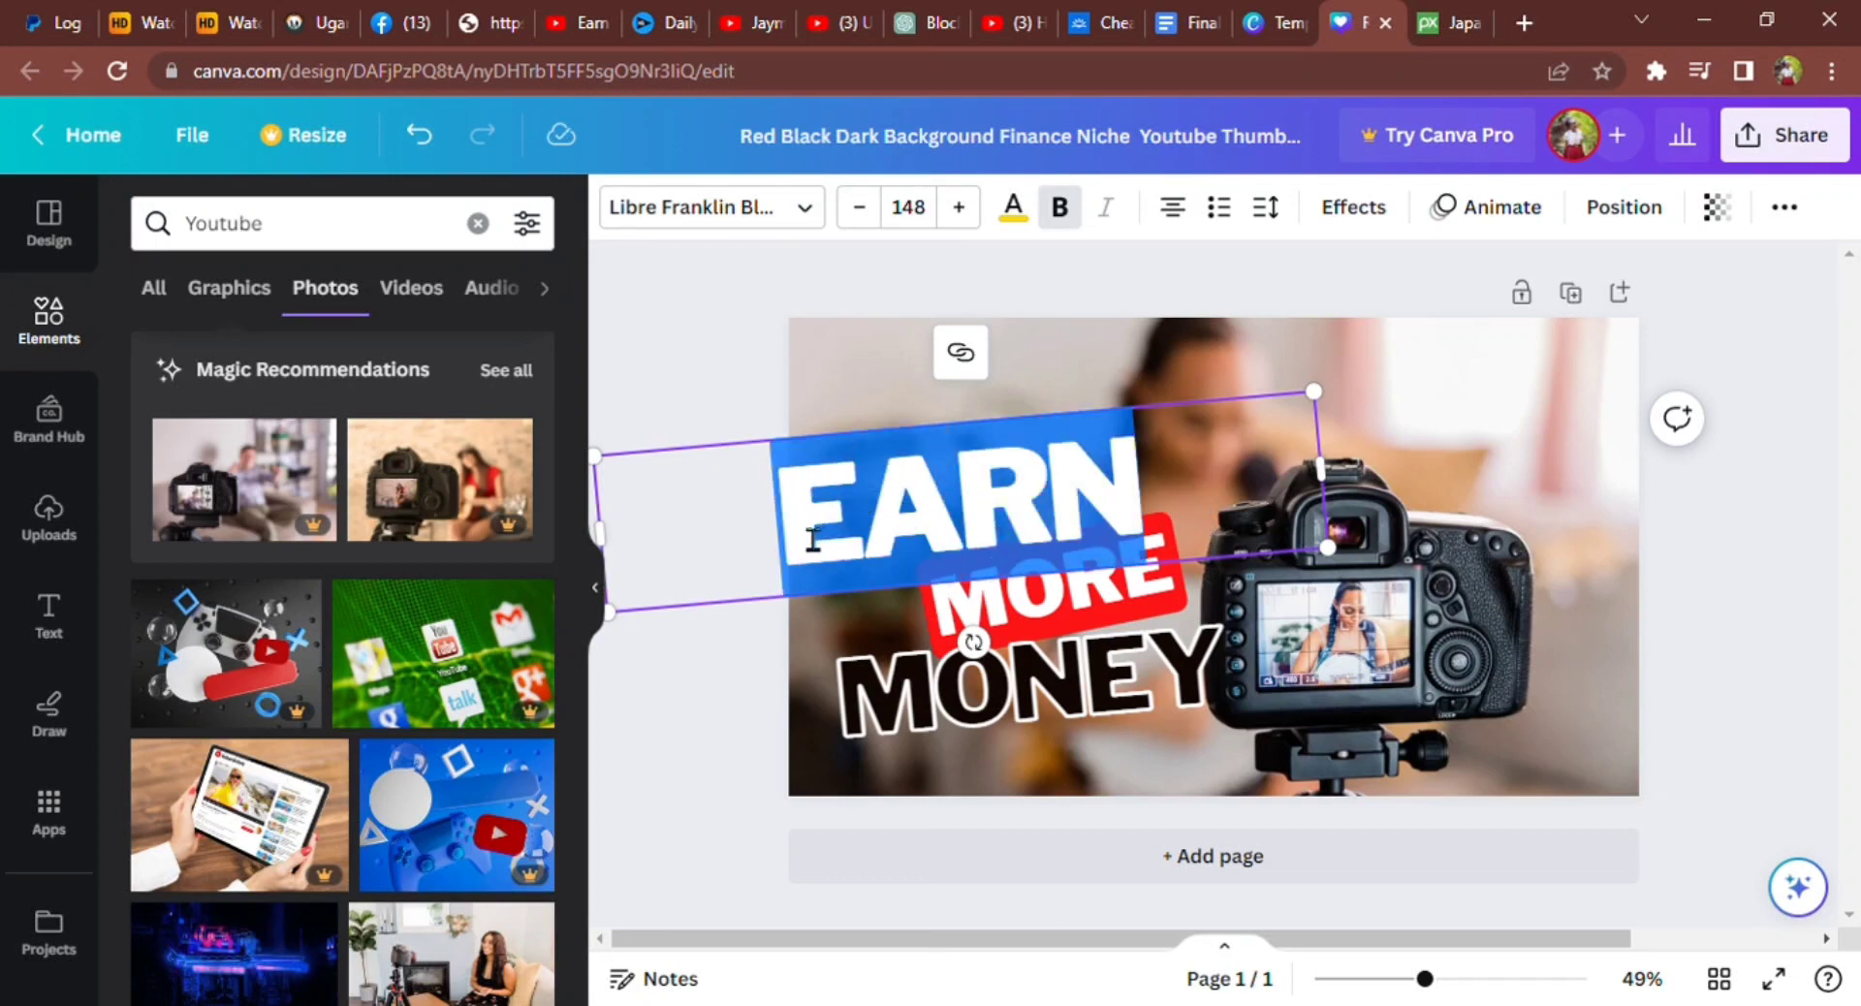
{"action": "type", "text": "YOUT"}
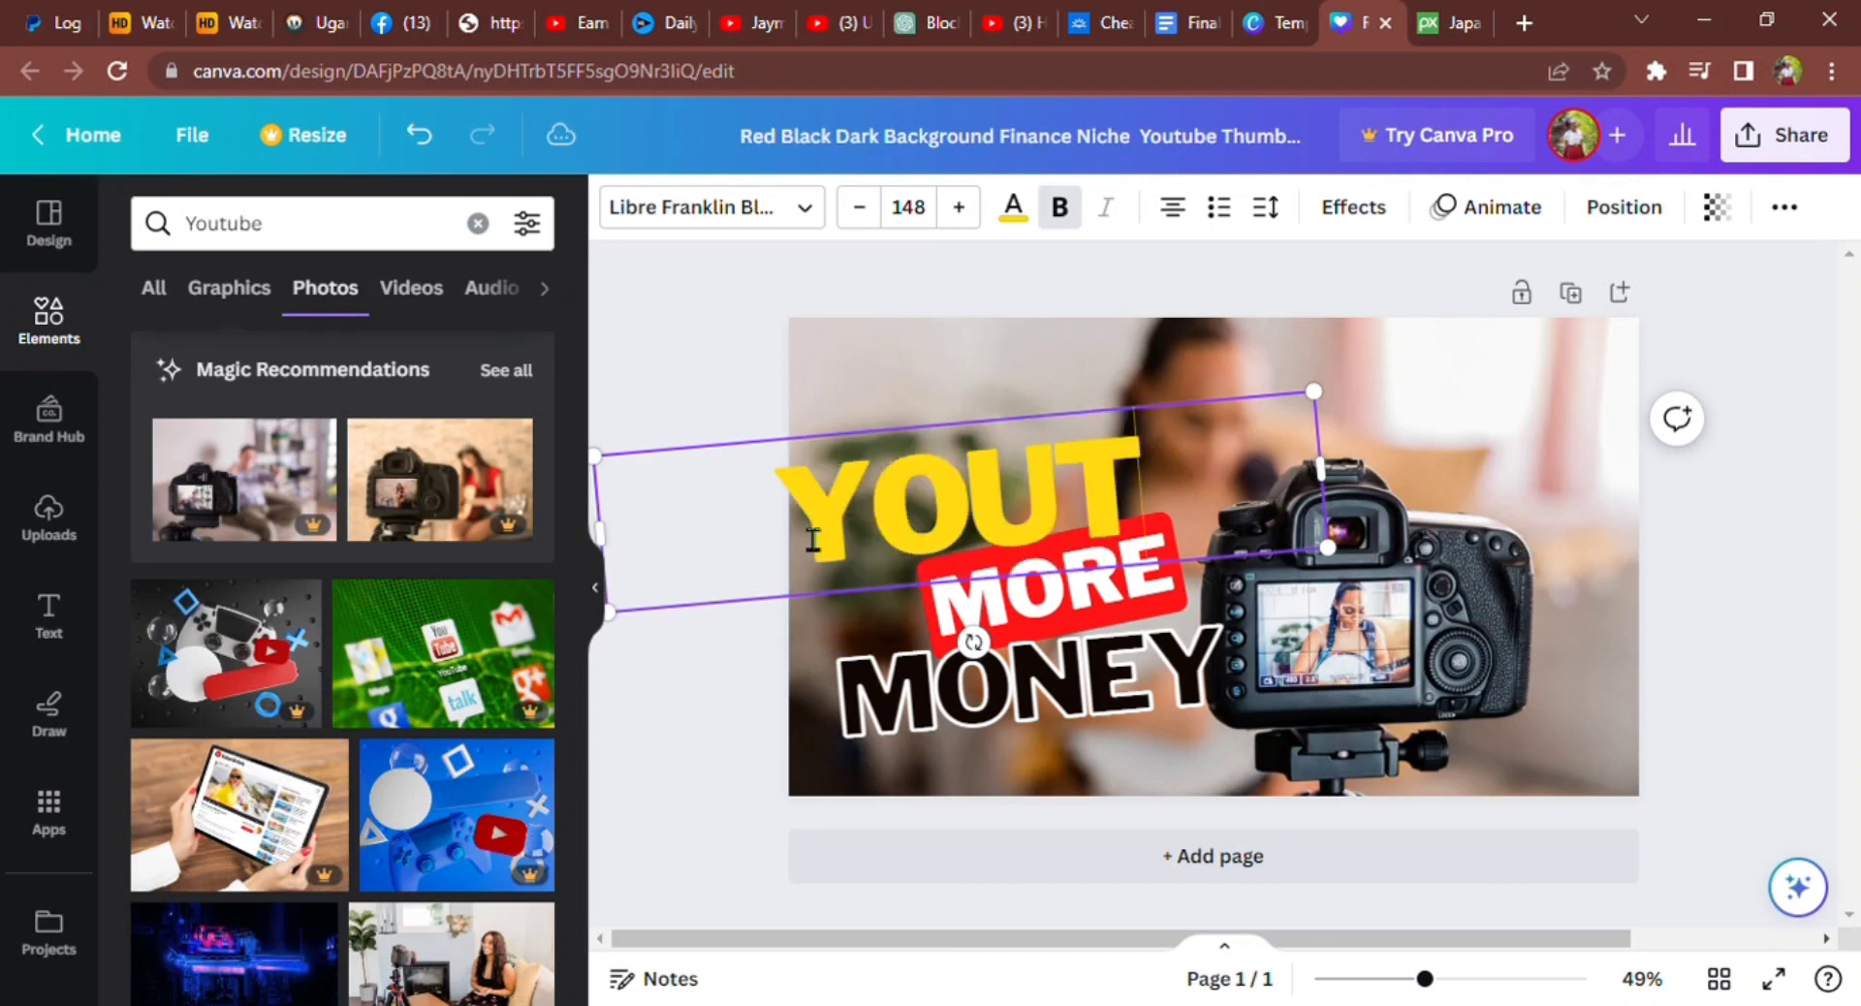
{"action": "type", "text": "UBE"}
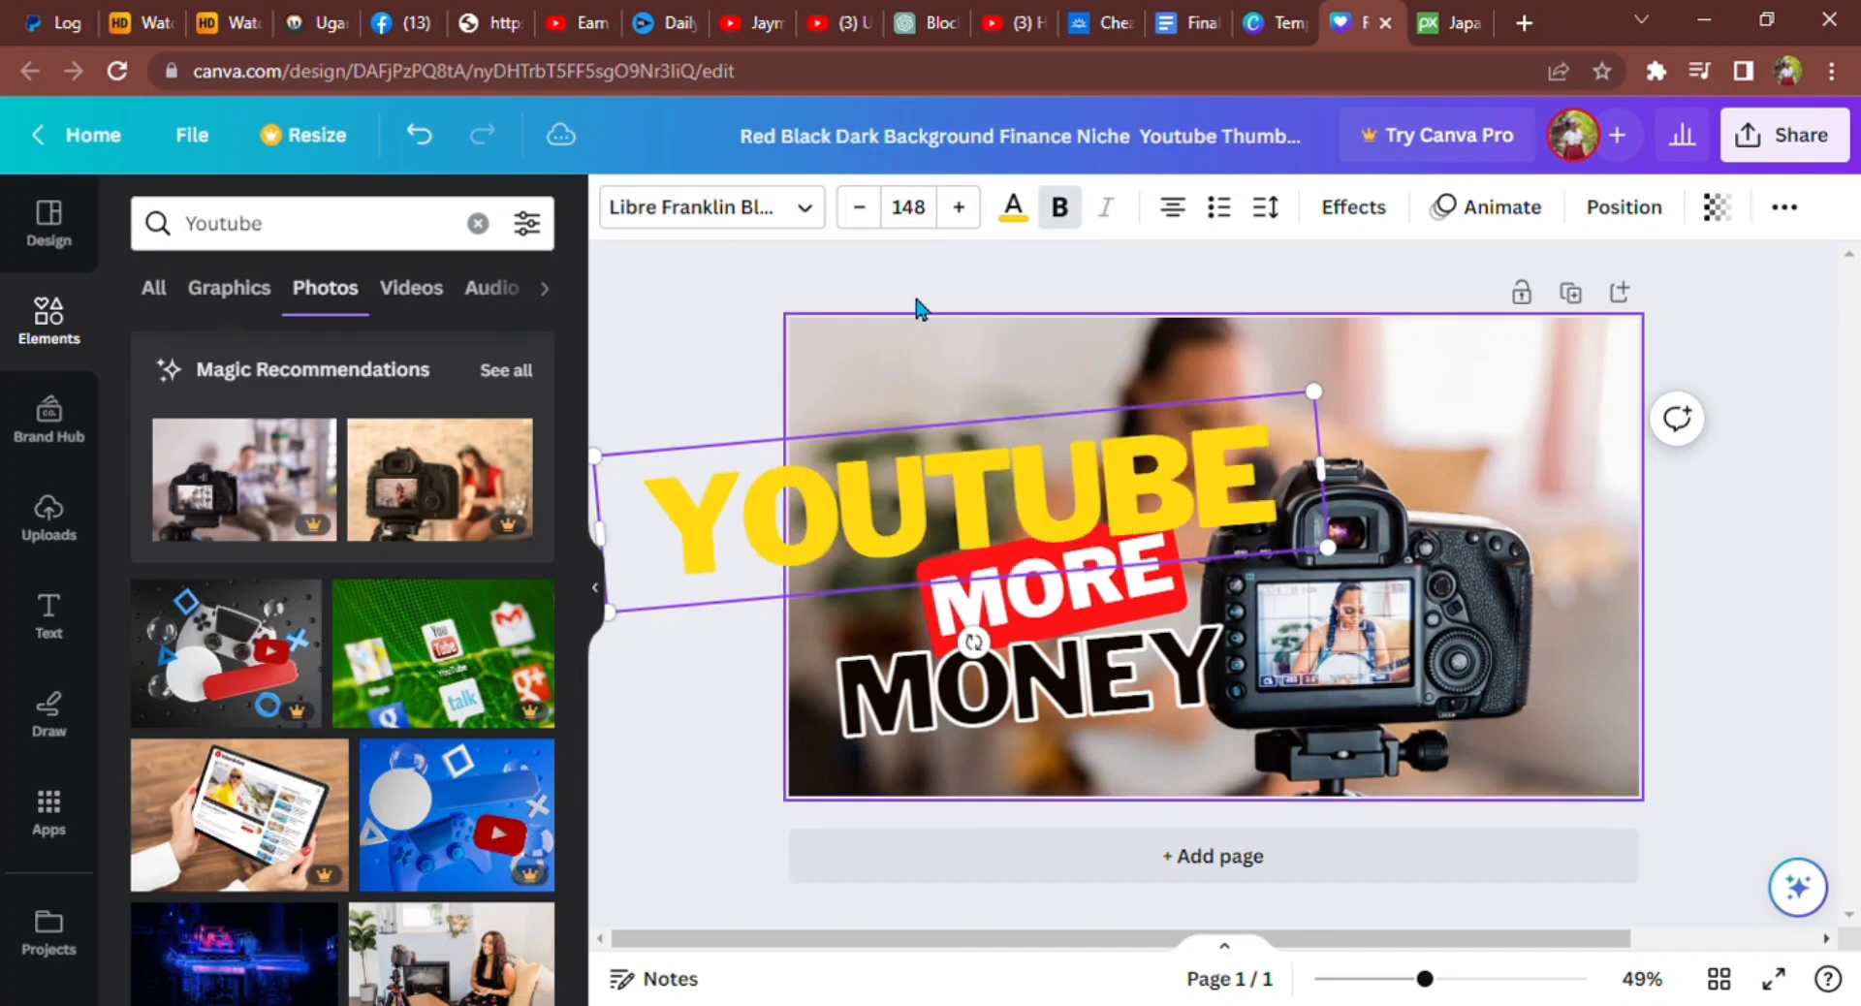
- Reduce the YOUTUBE text to font size 123 and move it so the whole word fits inside the thumbnail
{"action": "left_click_drag", "start_coordinate": [874, 214], "coordinate": [874, 216]}
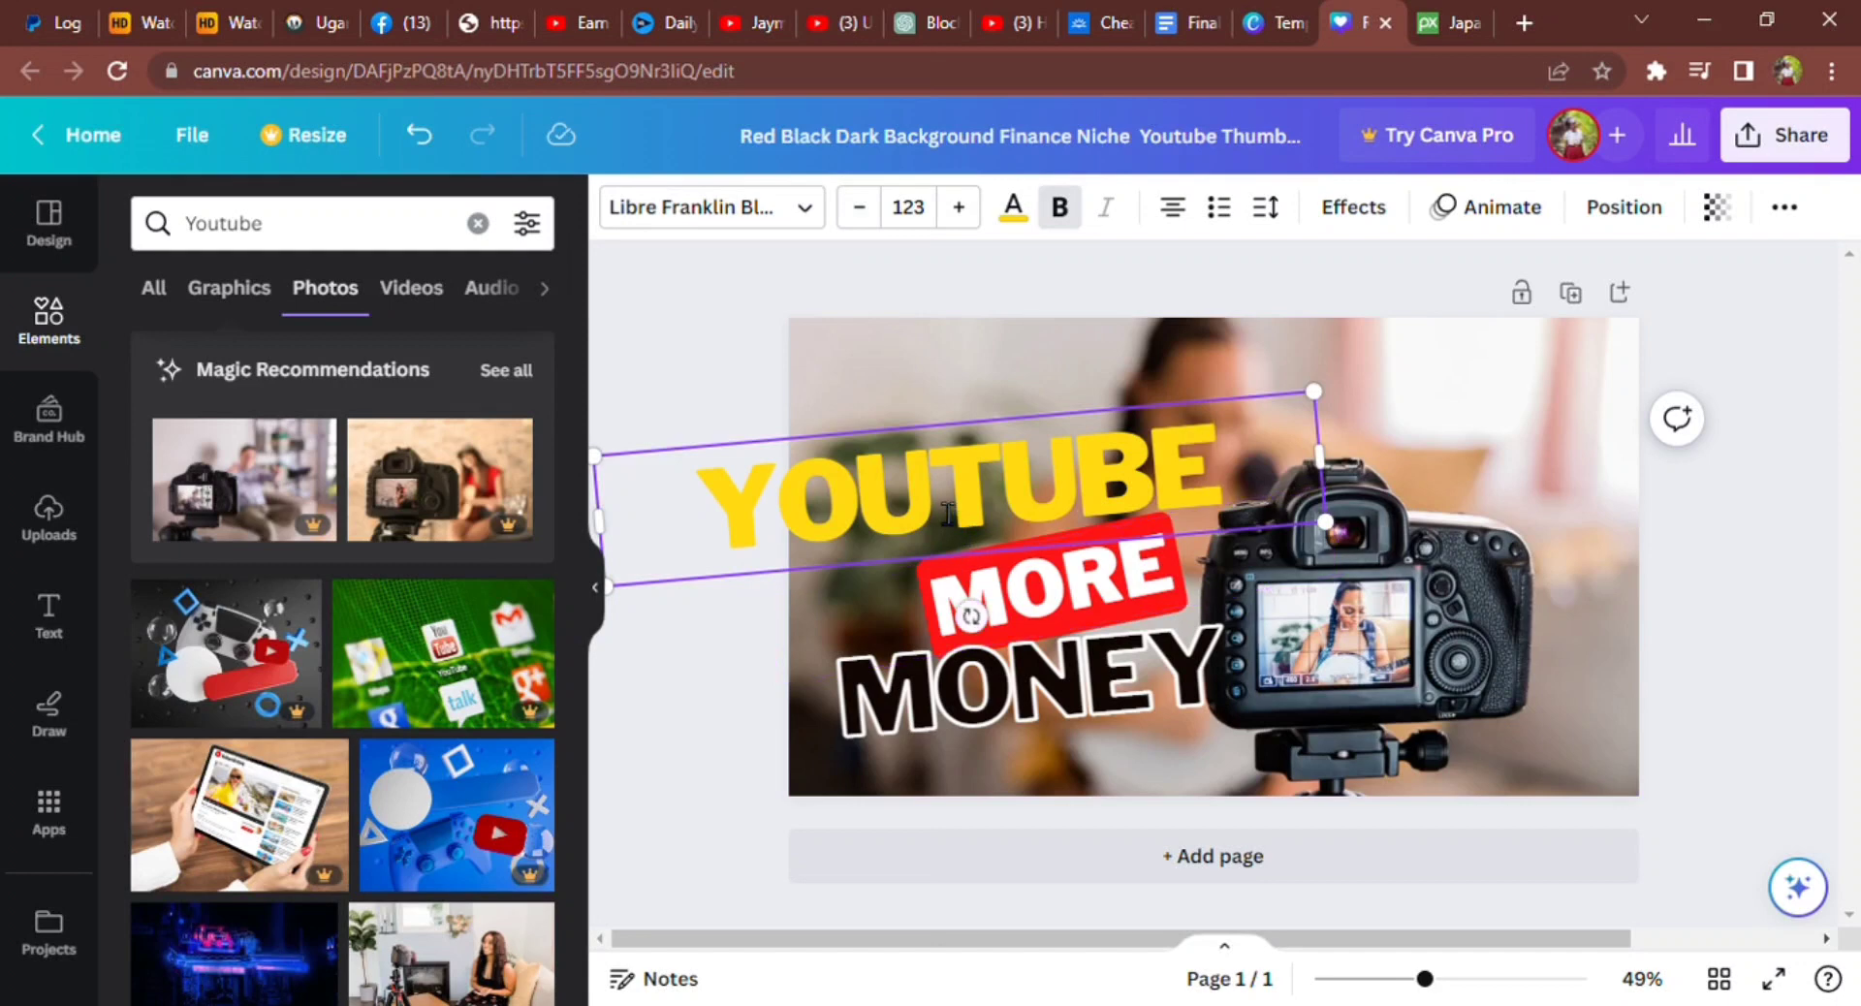
{"action": "left_click", "coordinate": [882, 359]}
{"action": "left_click_drag", "start_coordinate": [931, 512], "coordinate": [1000, 489]}
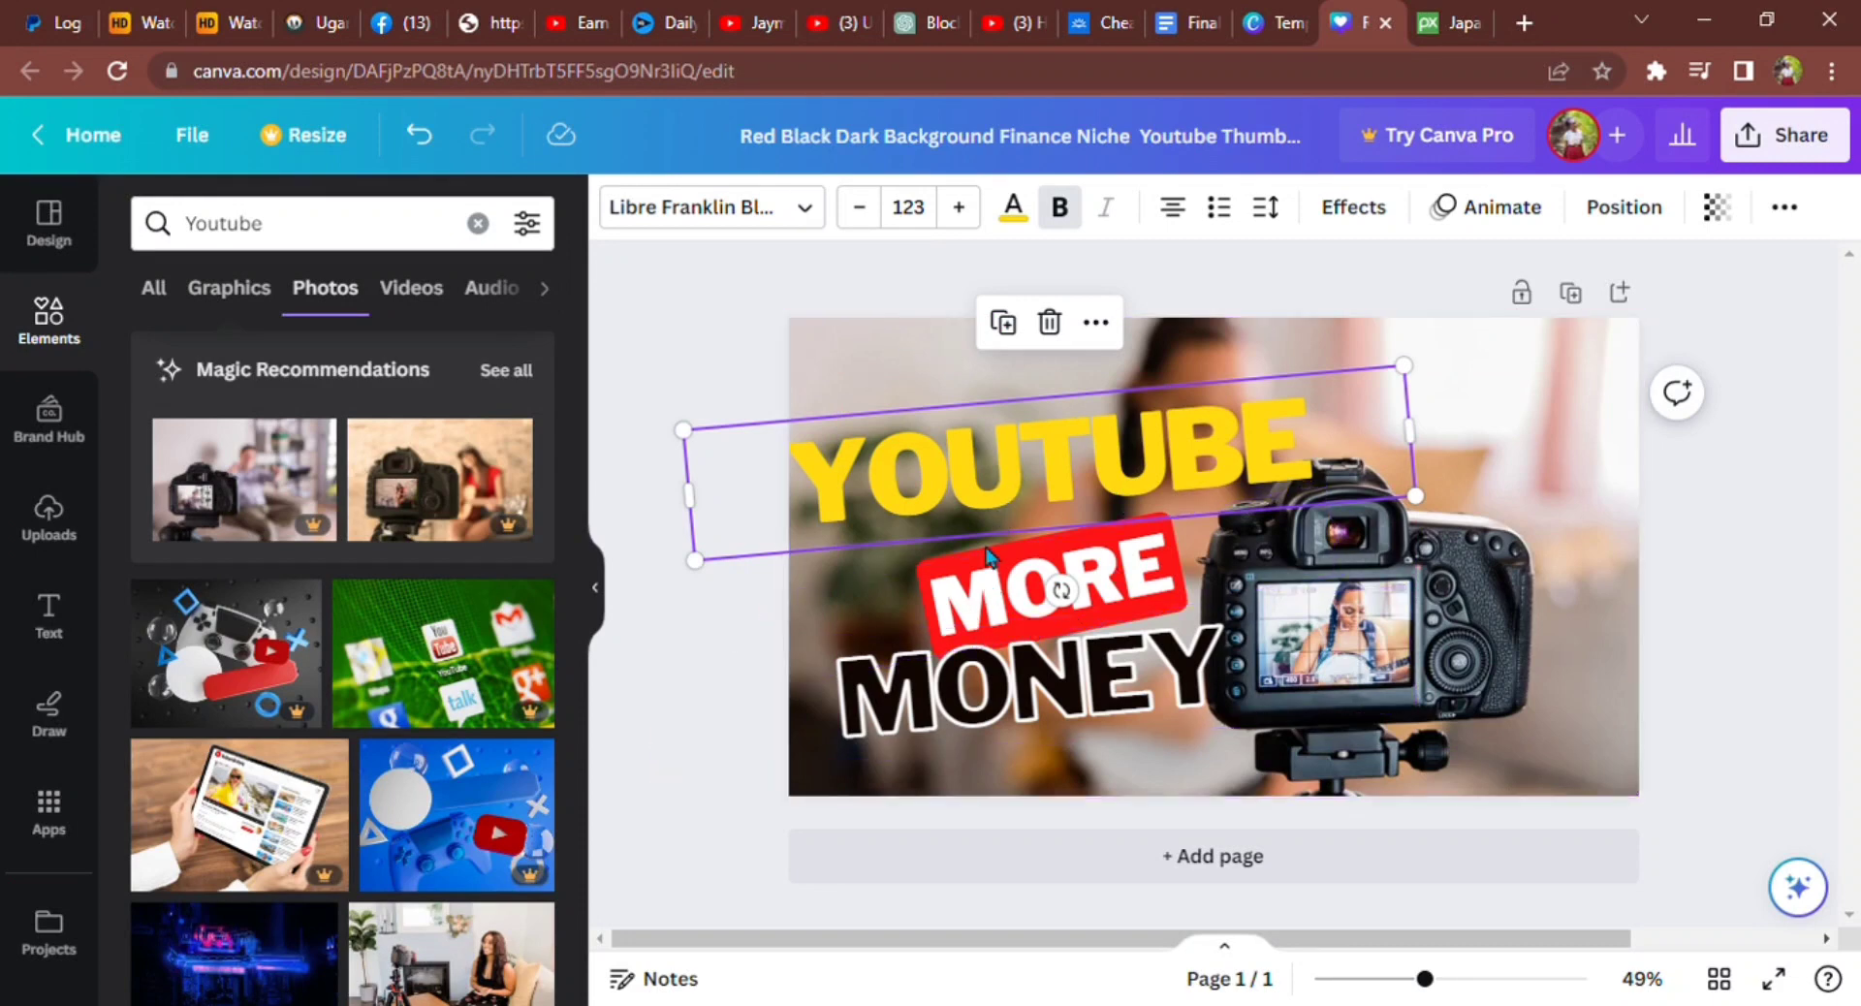
- Replace the word MORE on the red label with THUMBNAIL and reduce its font size
{"action": "left_click", "coordinate": [986, 603]}
{"action": "double_click", "coordinate": [987, 605]}
{"action": "type", "text": "THUM"}
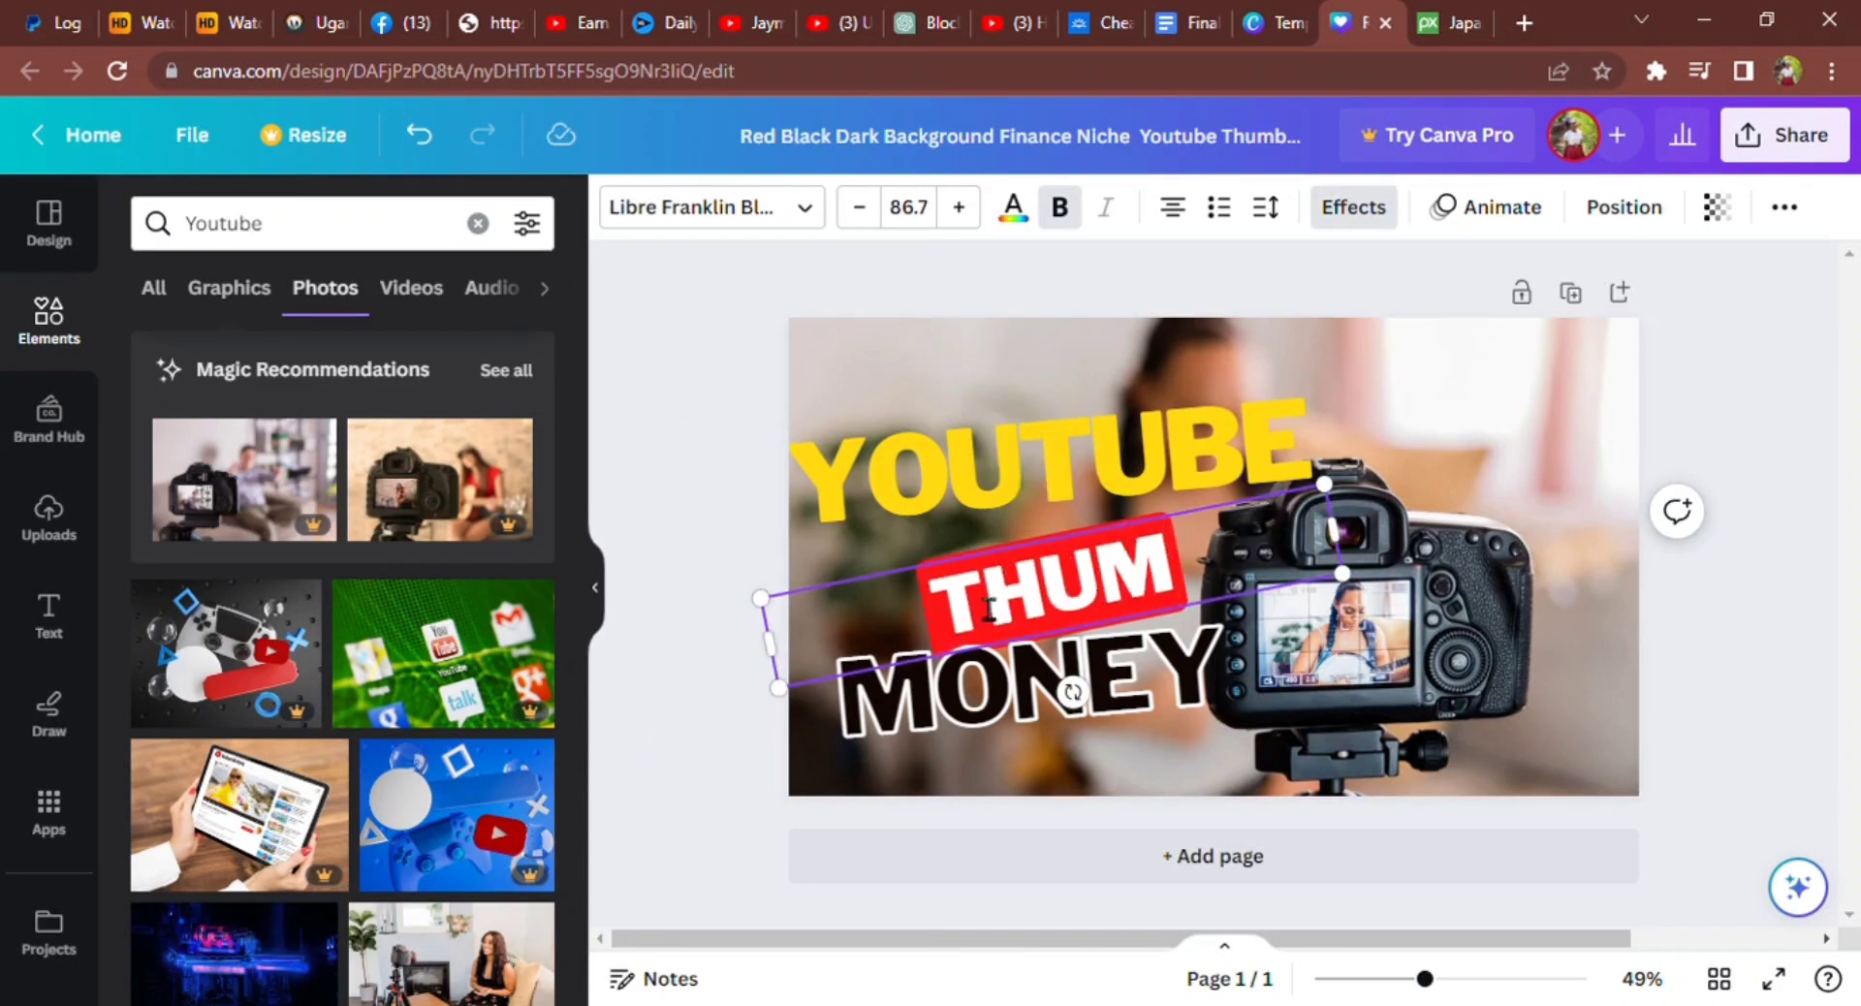
{"action": "type", "text": "BNAIL"}
{"action": "left_click", "coordinate": [877, 215]}
{"action": "type", "text": "117"}
{"action": "key", "text": "Return"}
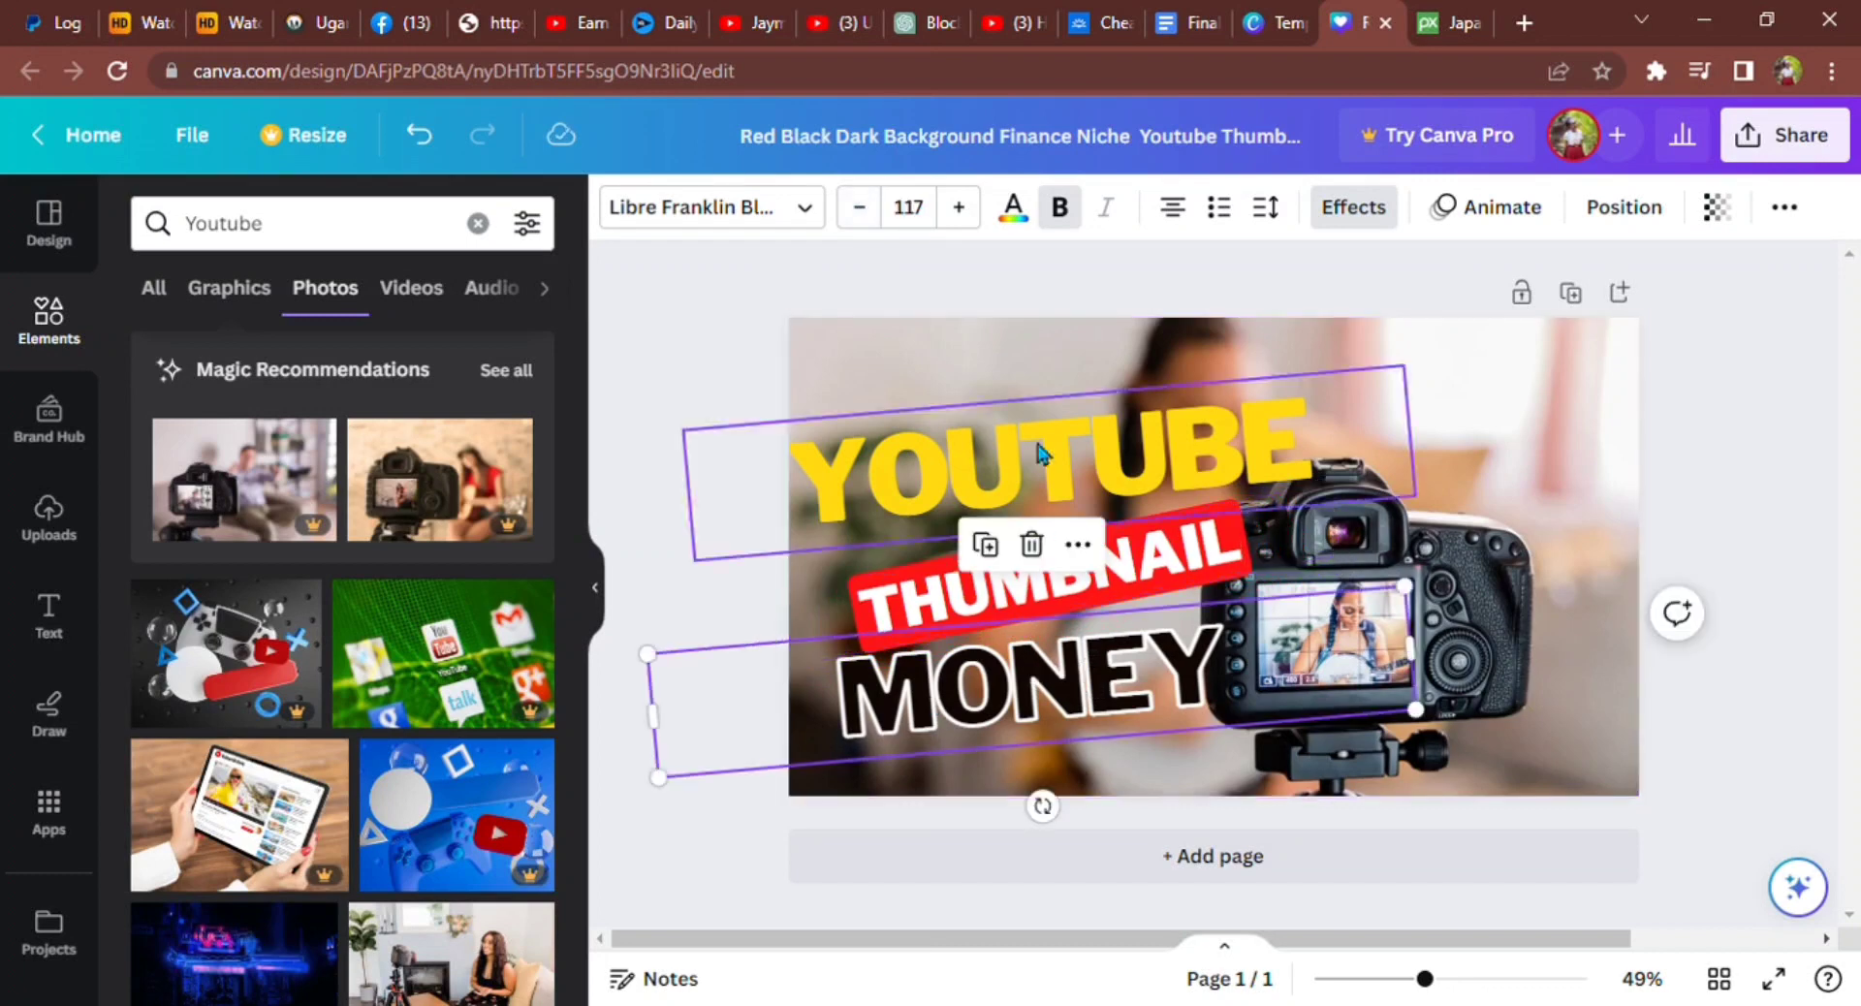
- Try deleting the MONEY line and rotating YOUTUBE and THUMBNAIL to a nearly level position
{"action": "left_click", "coordinate": [1031, 543]}
{"action": "left_click", "coordinate": [988, 593]}
{"action": "left_click_drag", "start_coordinate": [1033, 655], "coordinate": [1017, 656]}
{"action": "left_click", "coordinate": [1047, 465]}
{"action": "left_click_drag", "start_coordinate": [1063, 572], "coordinate": [1067, 587]}
{"action": "left_click_drag", "start_coordinate": [1052, 473], "coordinate": [1051, 491]}
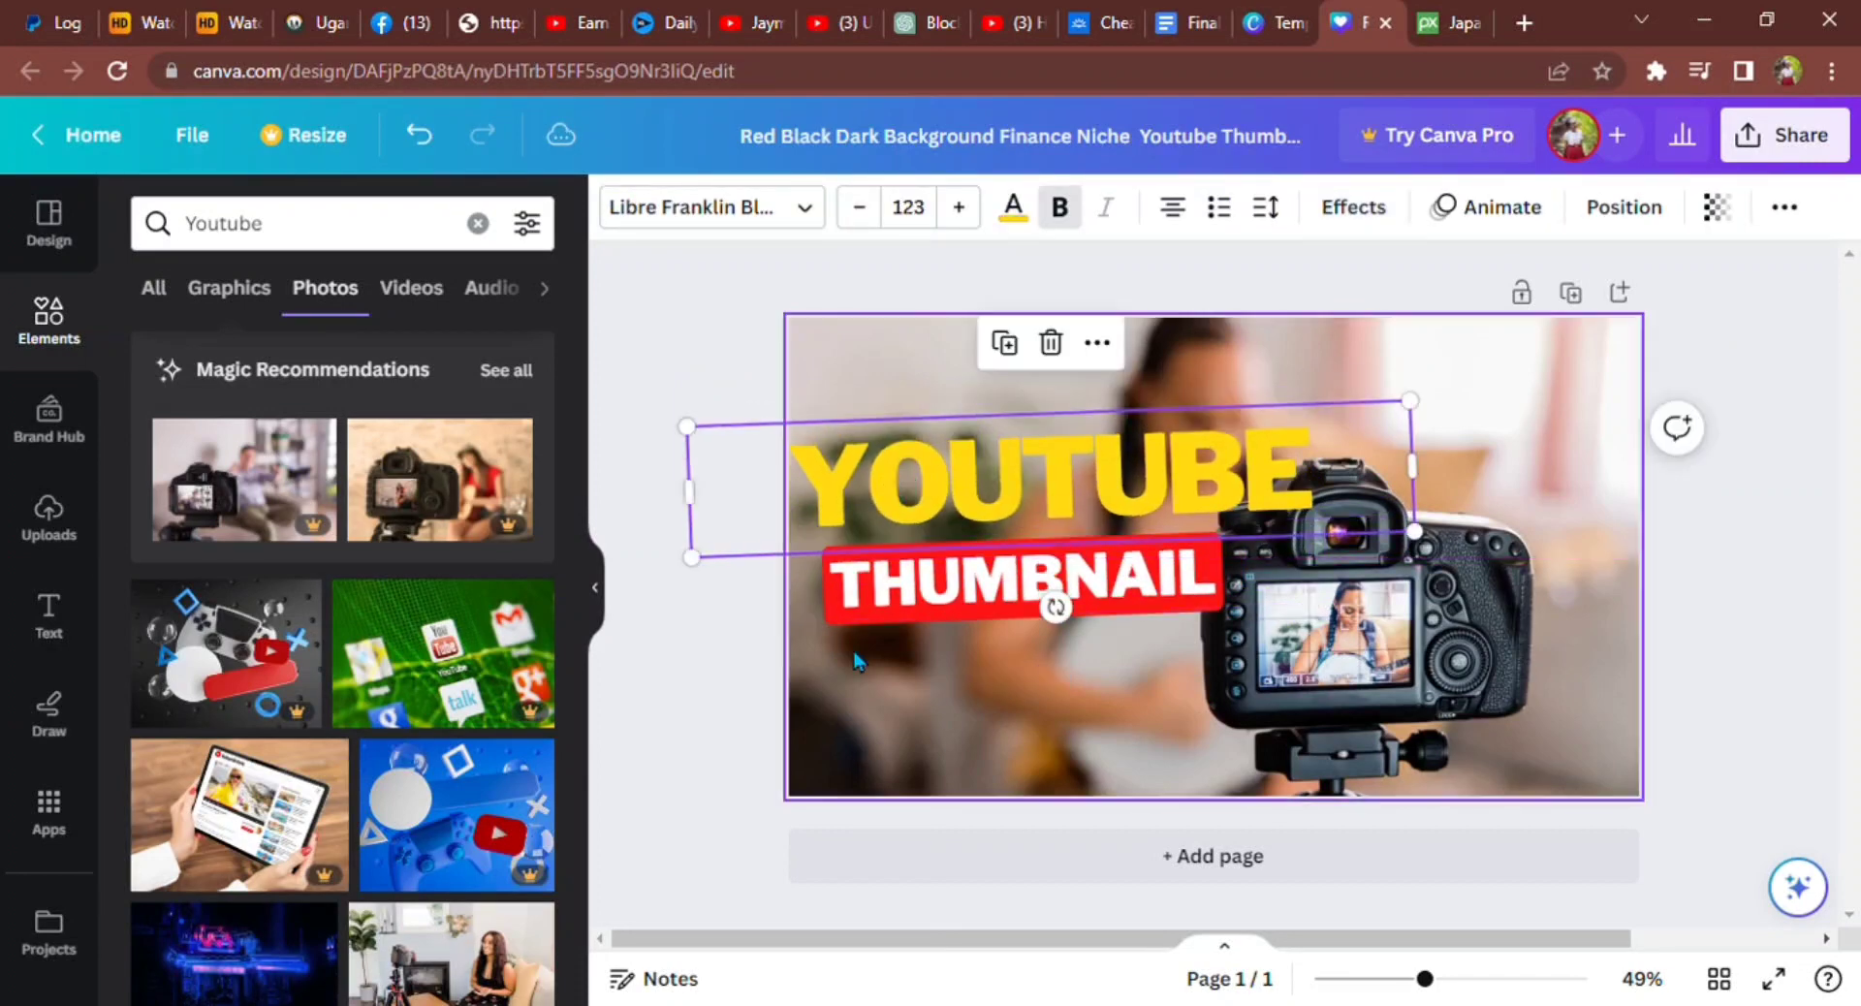
{"action": "left_click", "coordinate": [722, 717]}
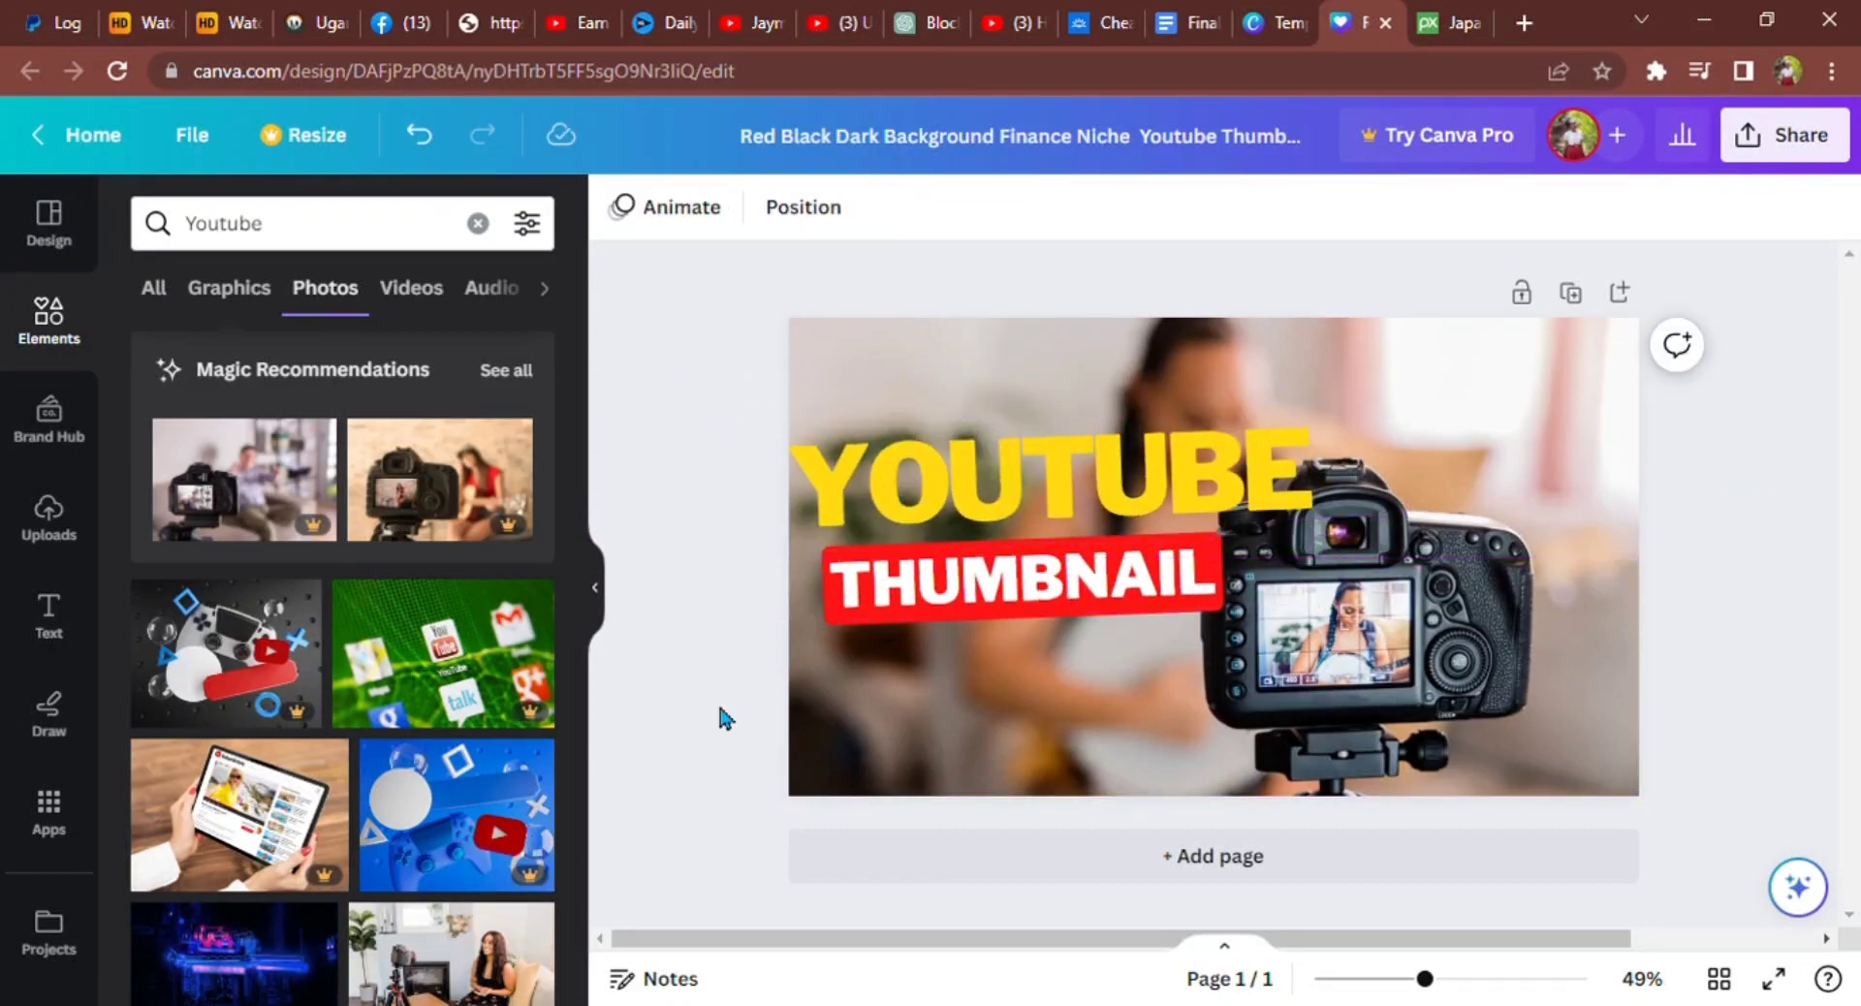
- Undo the deletion of MONEY and the levelling of the YOUTUBE and THUMBNAIL lines
{"action": "left_click", "coordinate": [420, 137]}
{"action": "left_click", "coordinate": [420, 136]}
{"action": "left_click", "coordinate": [420, 136]}
{"action": "left_click", "coordinate": [419, 137]}
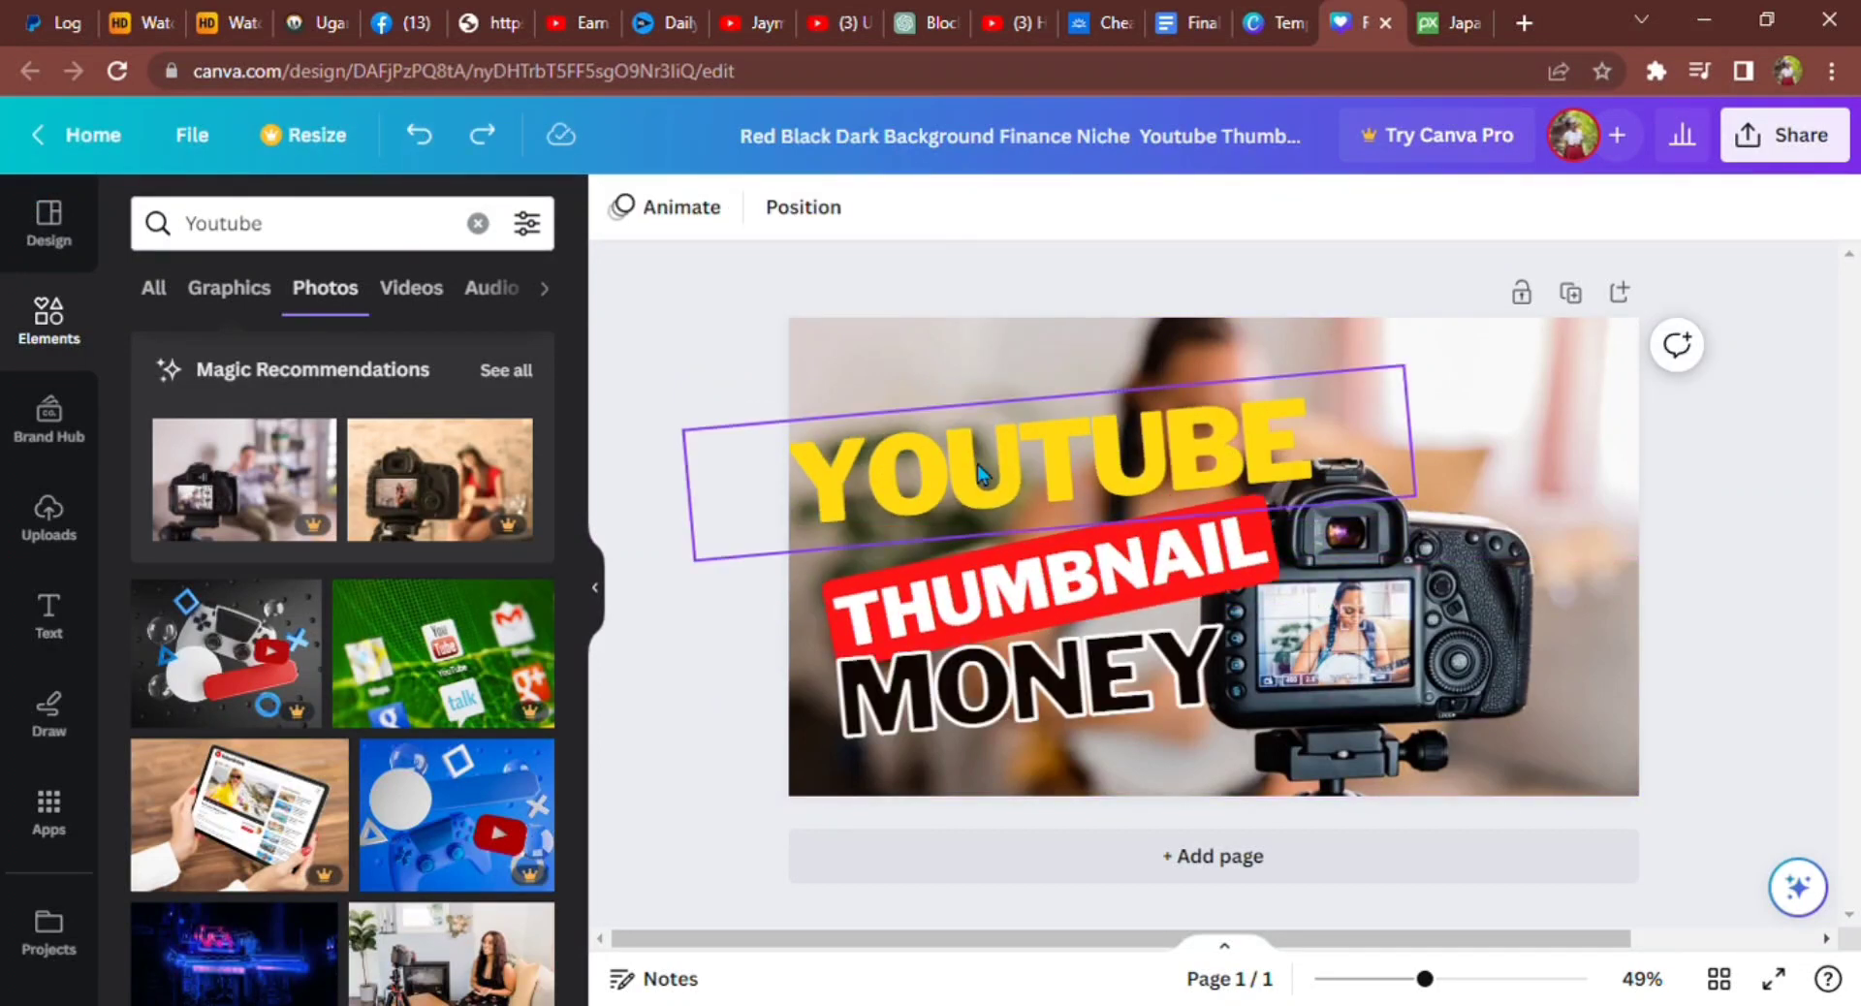
- Replace the word MONEY with CANVA
{"action": "left_click", "coordinate": [1026, 683]}
{"action": "double_click", "coordinate": [1025, 684]}
{"action": "type", "text": "CANVA"}
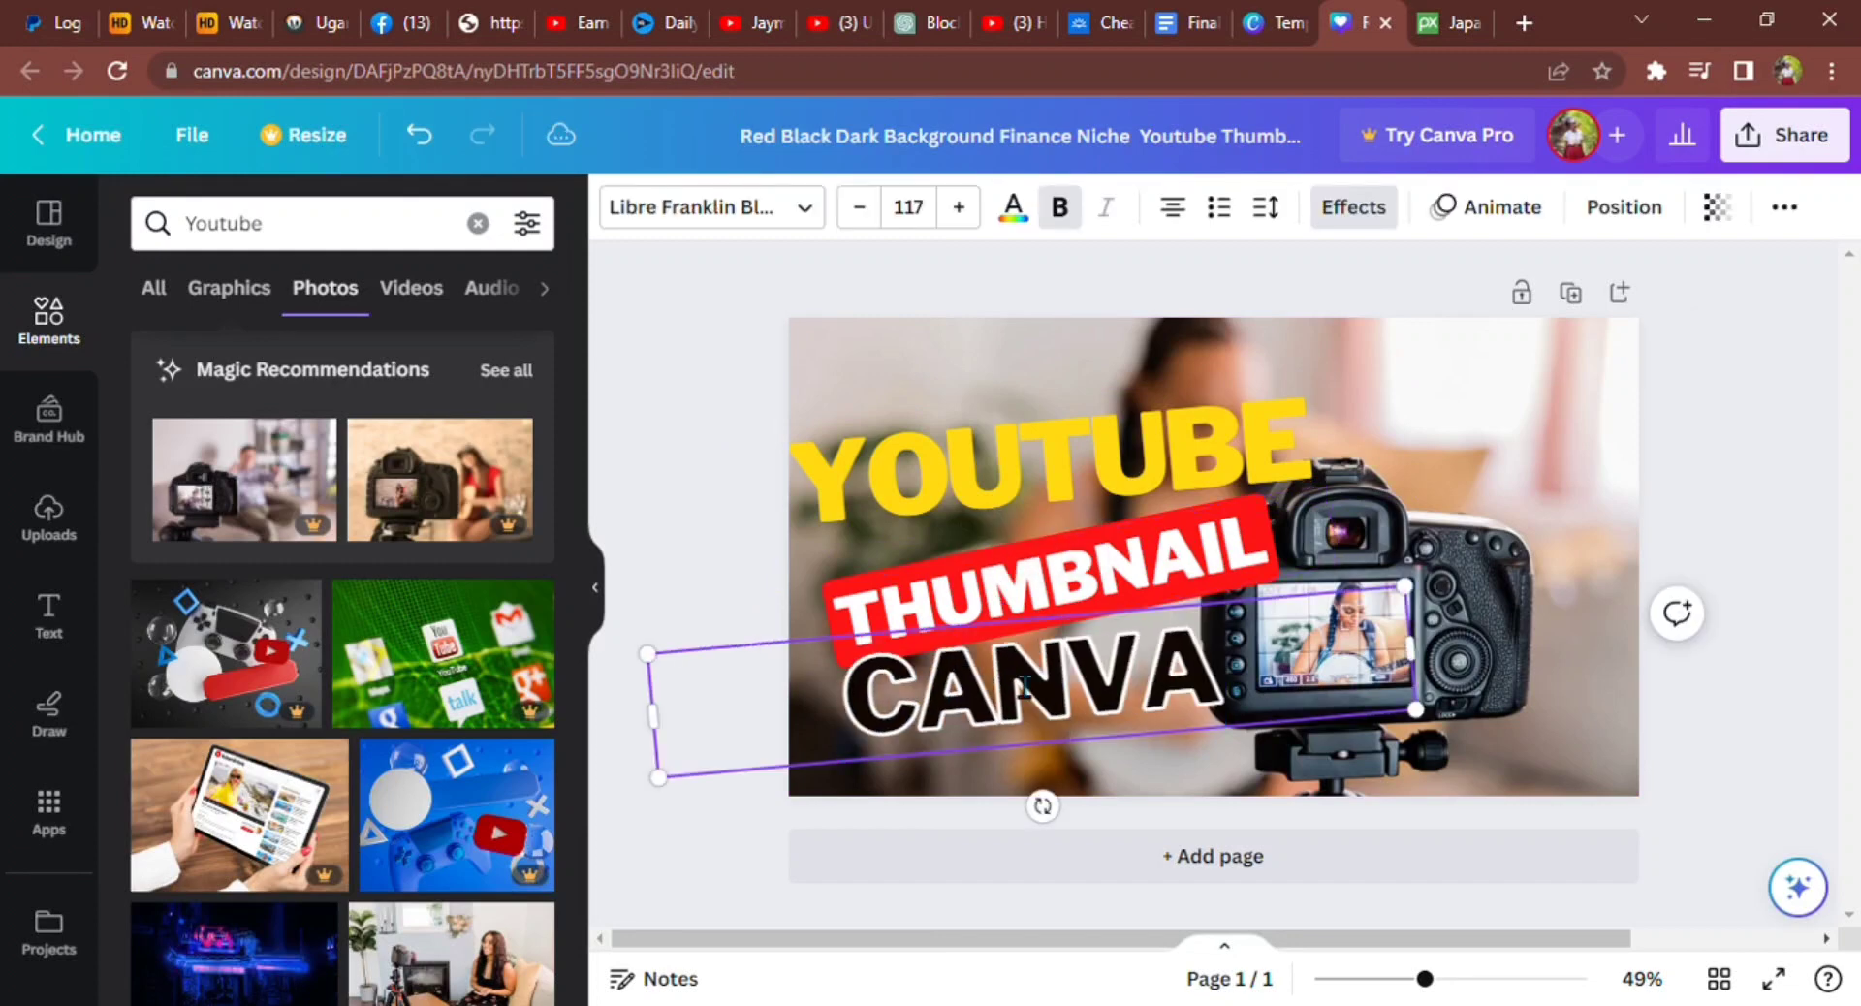
{"action": "left_click", "coordinate": [799, 581]}
- Search the elements for "canva", add the round Canva logo, and delete the CANVA text line it replaces
{"action": "left_click", "coordinate": [478, 223]}
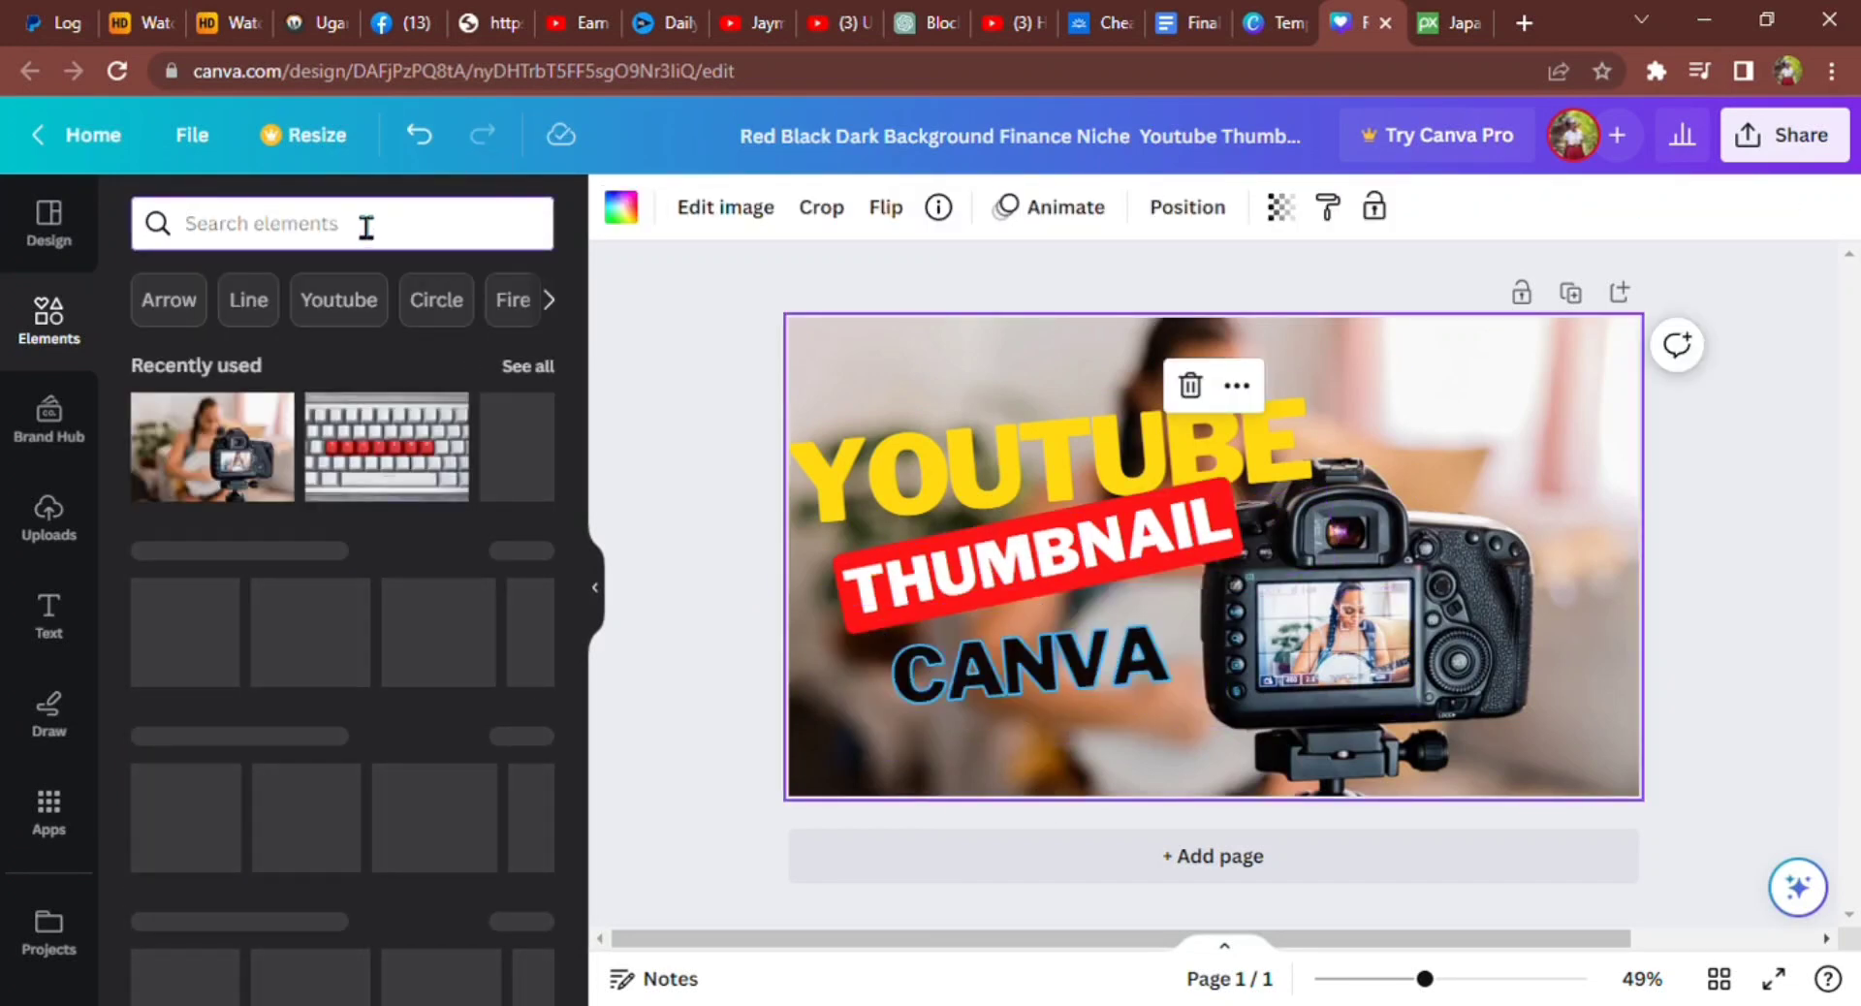
{"action": "type", "text": "canva"}
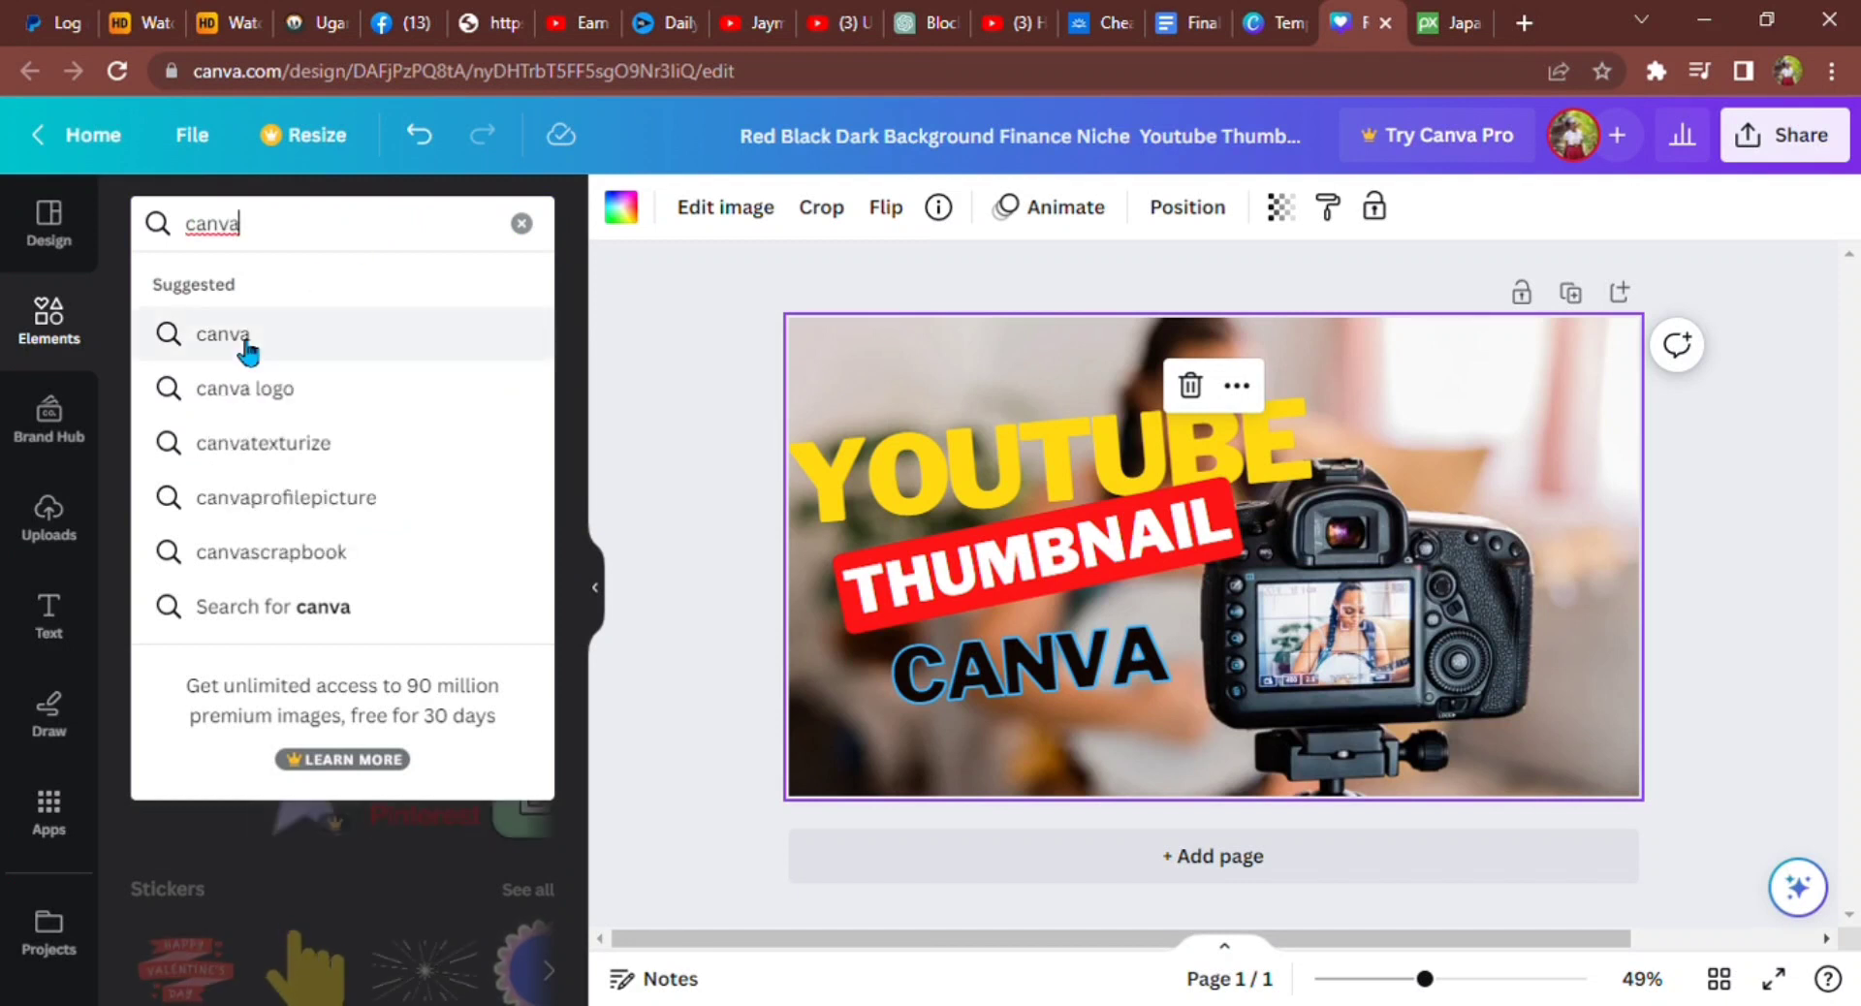
{"action": "left_click", "coordinate": [248, 347]}
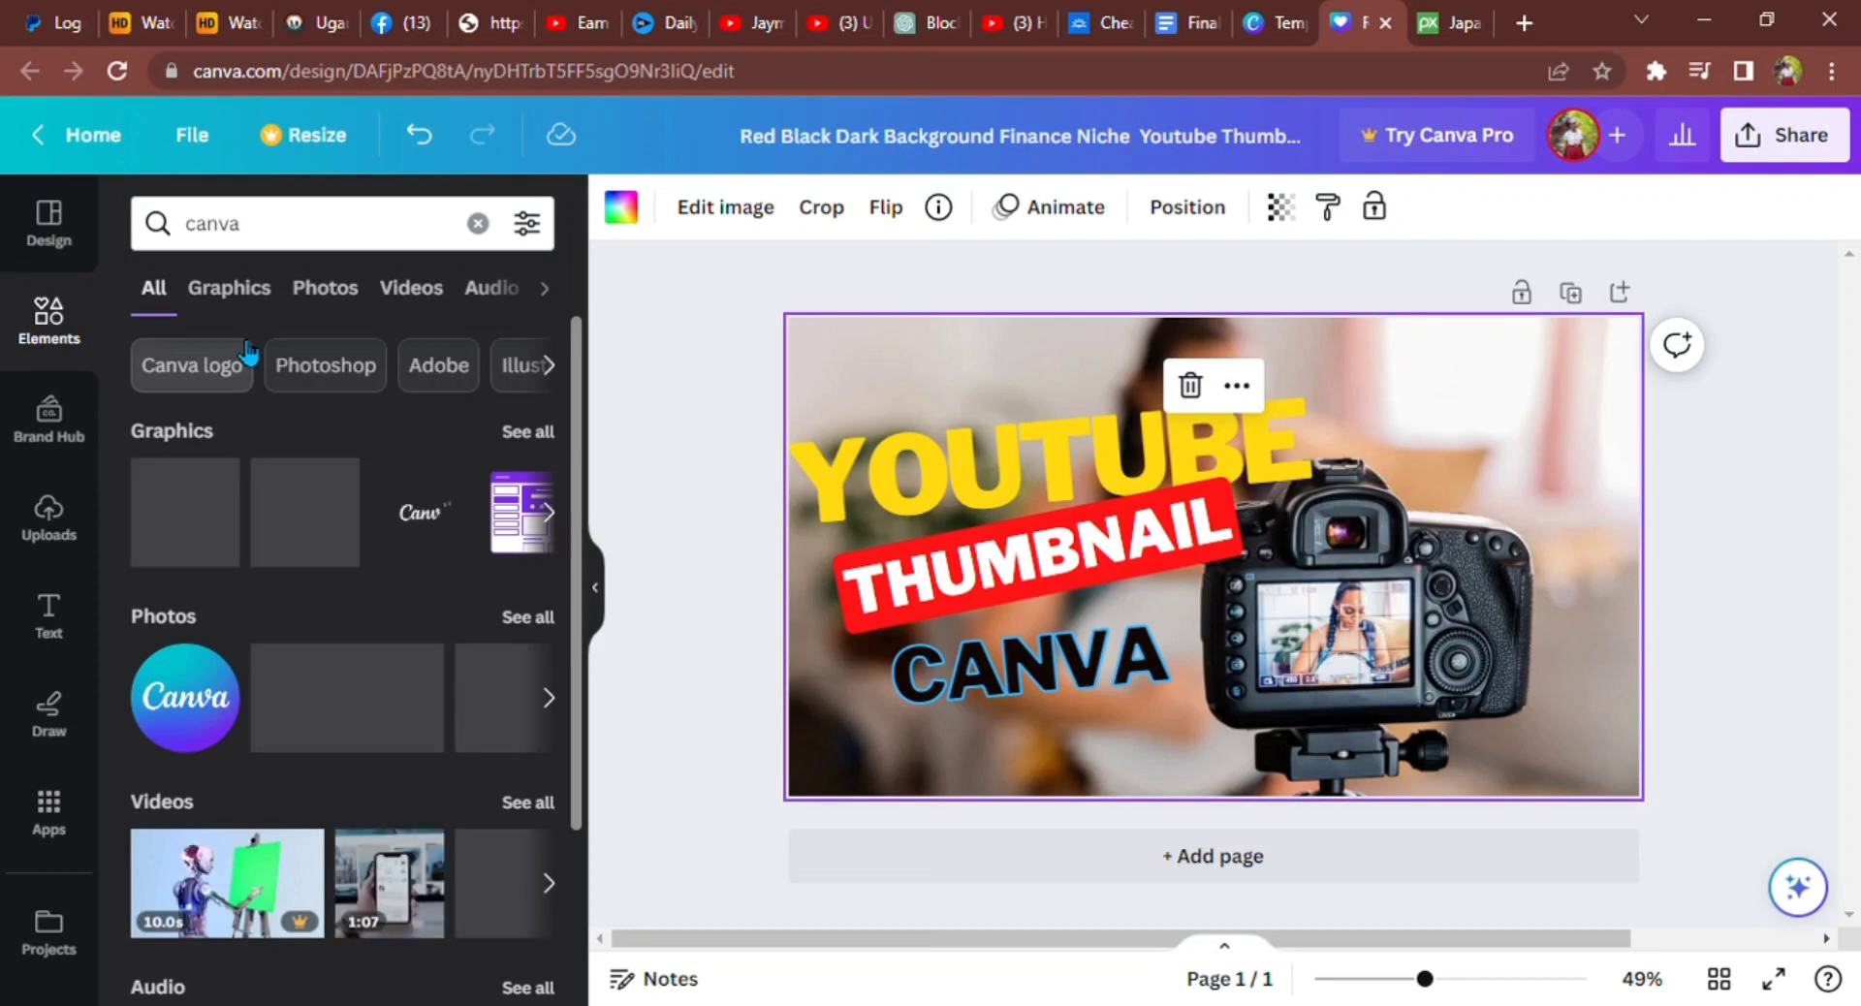
{"action": "left_click", "coordinate": [184, 696]}
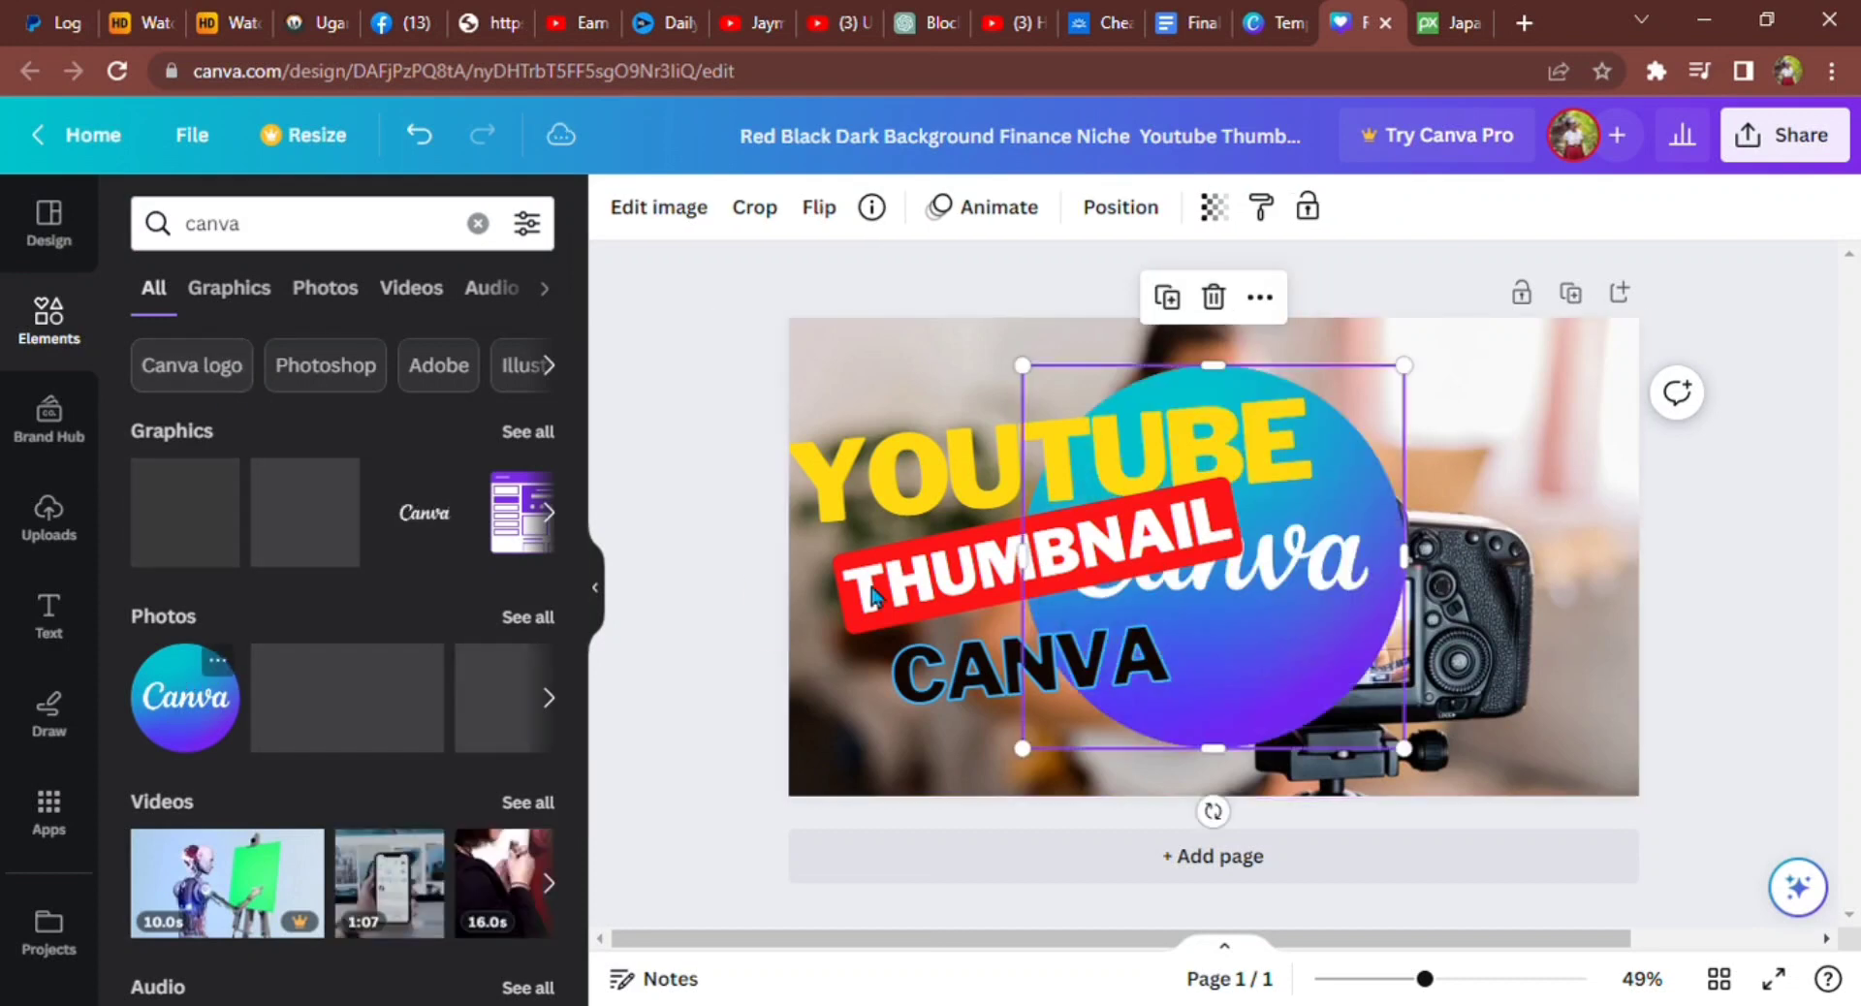
{"action": "left_click", "coordinate": [960, 687]}
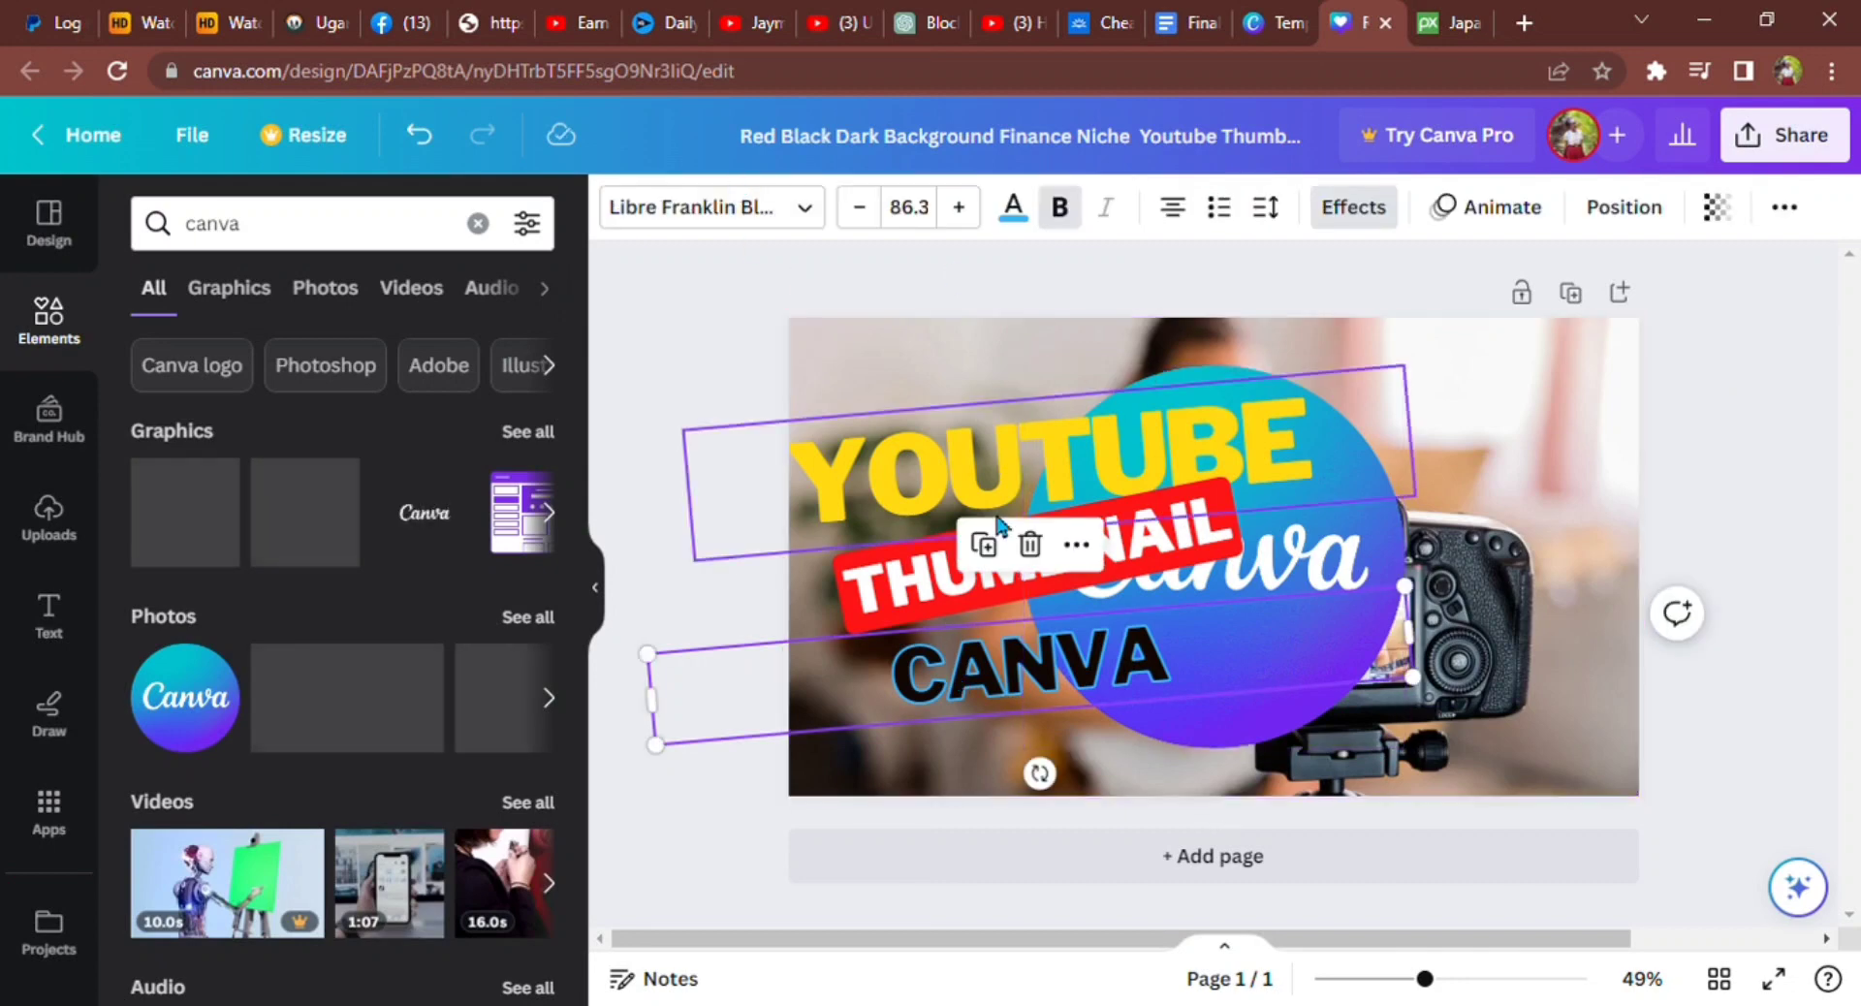
{"action": "left_click", "coordinate": [1031, 544]}
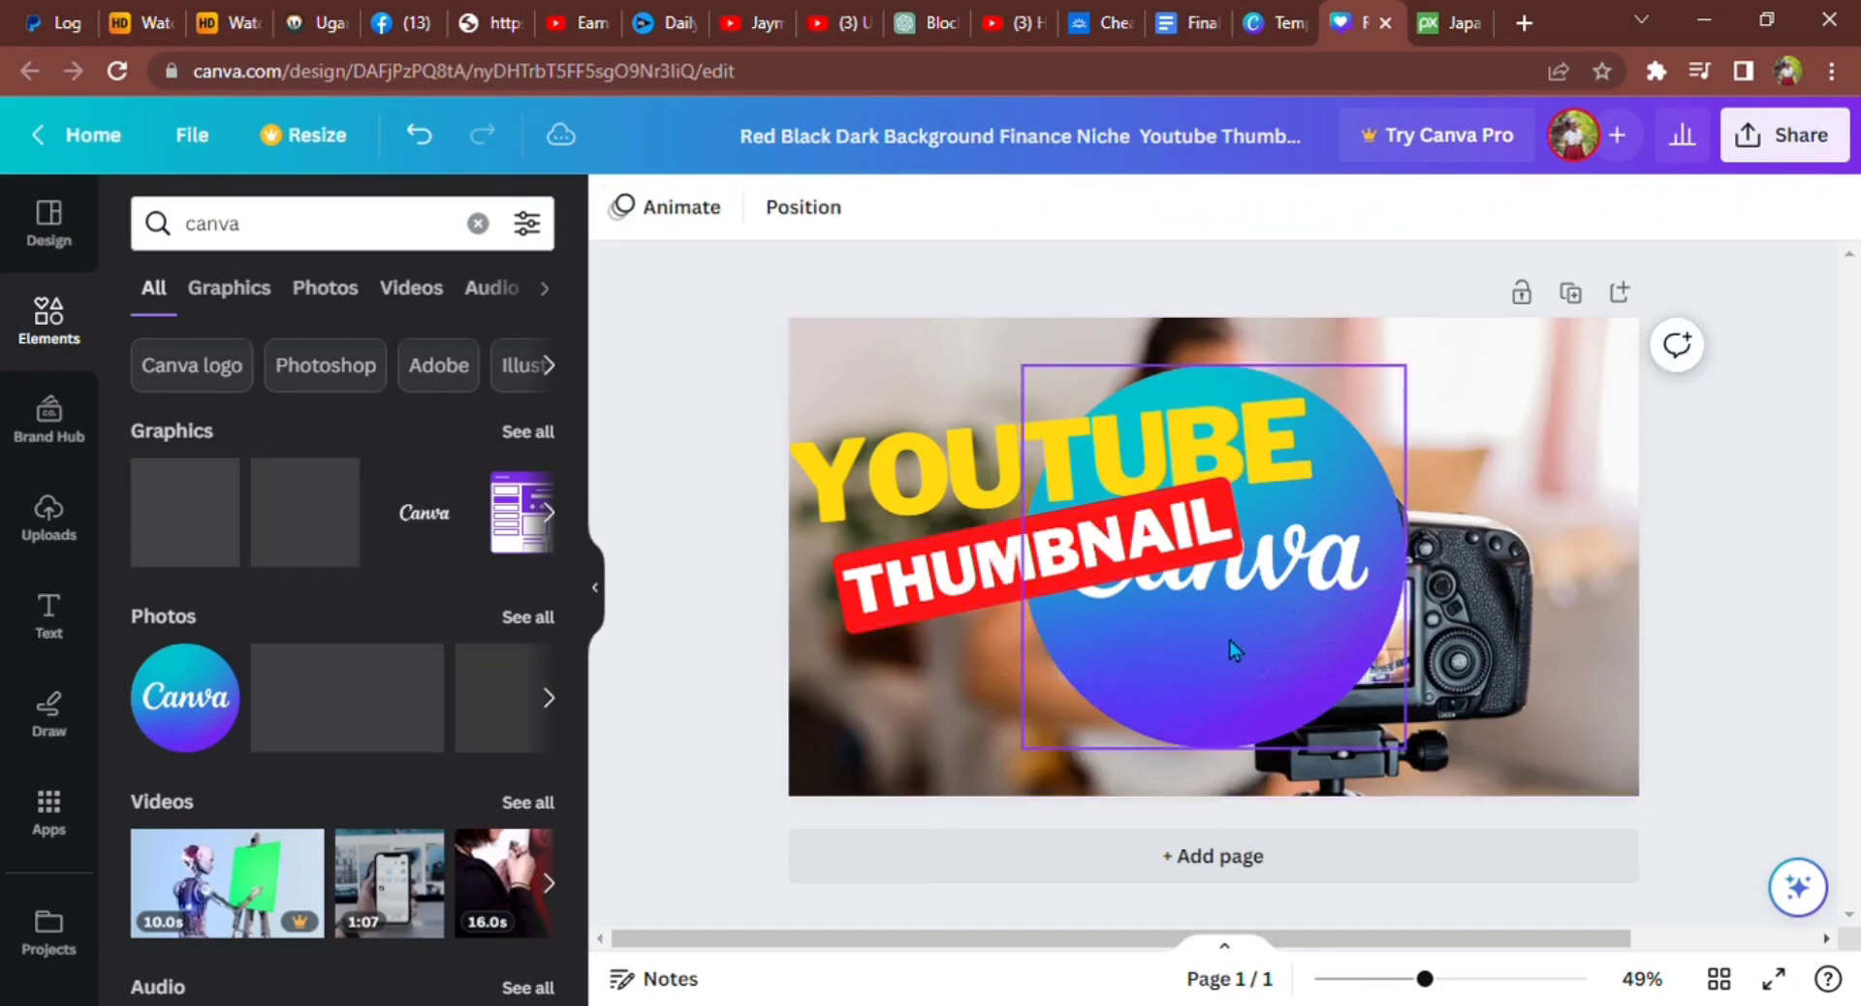
- Shrink the round Canva logo and place it directly below the THUMBNAIL label, clear of the camera
{"action": "left_click", "coordinate": [1232, 649]}
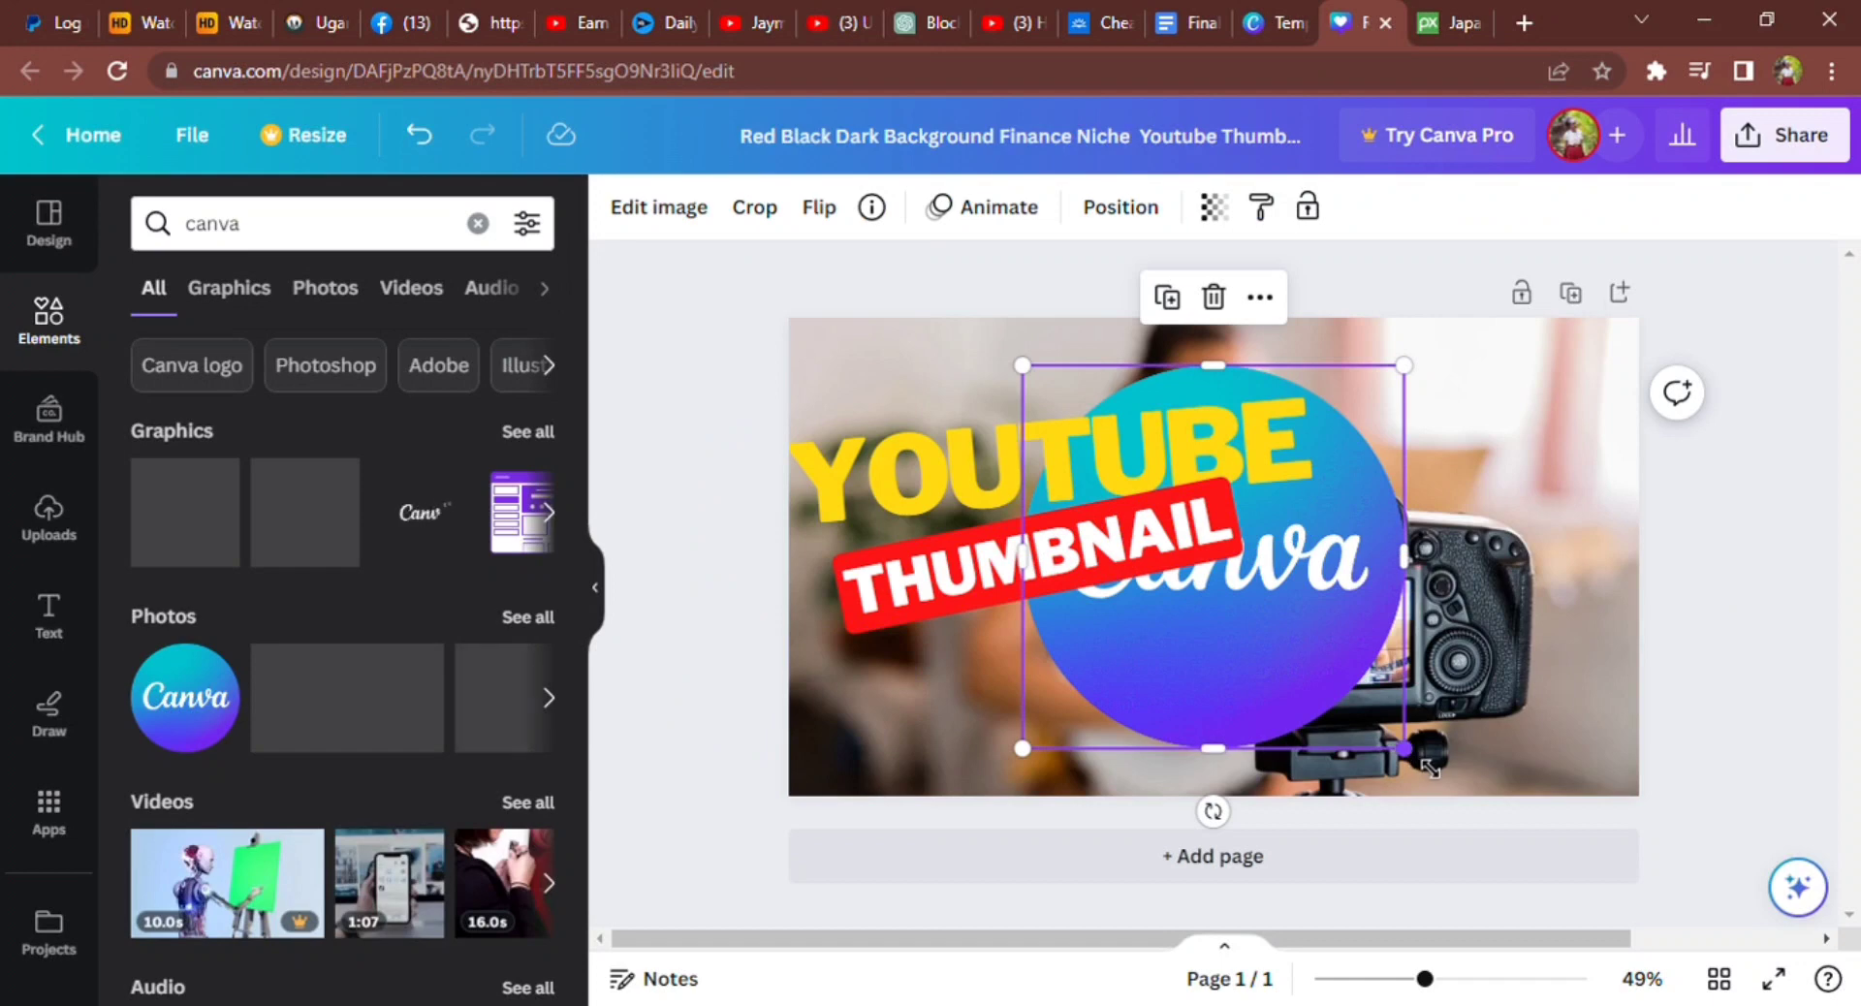
{"action": "left_click_drag", "start_coordinate": [1430, 769], "coordinate": [1310, 651]}
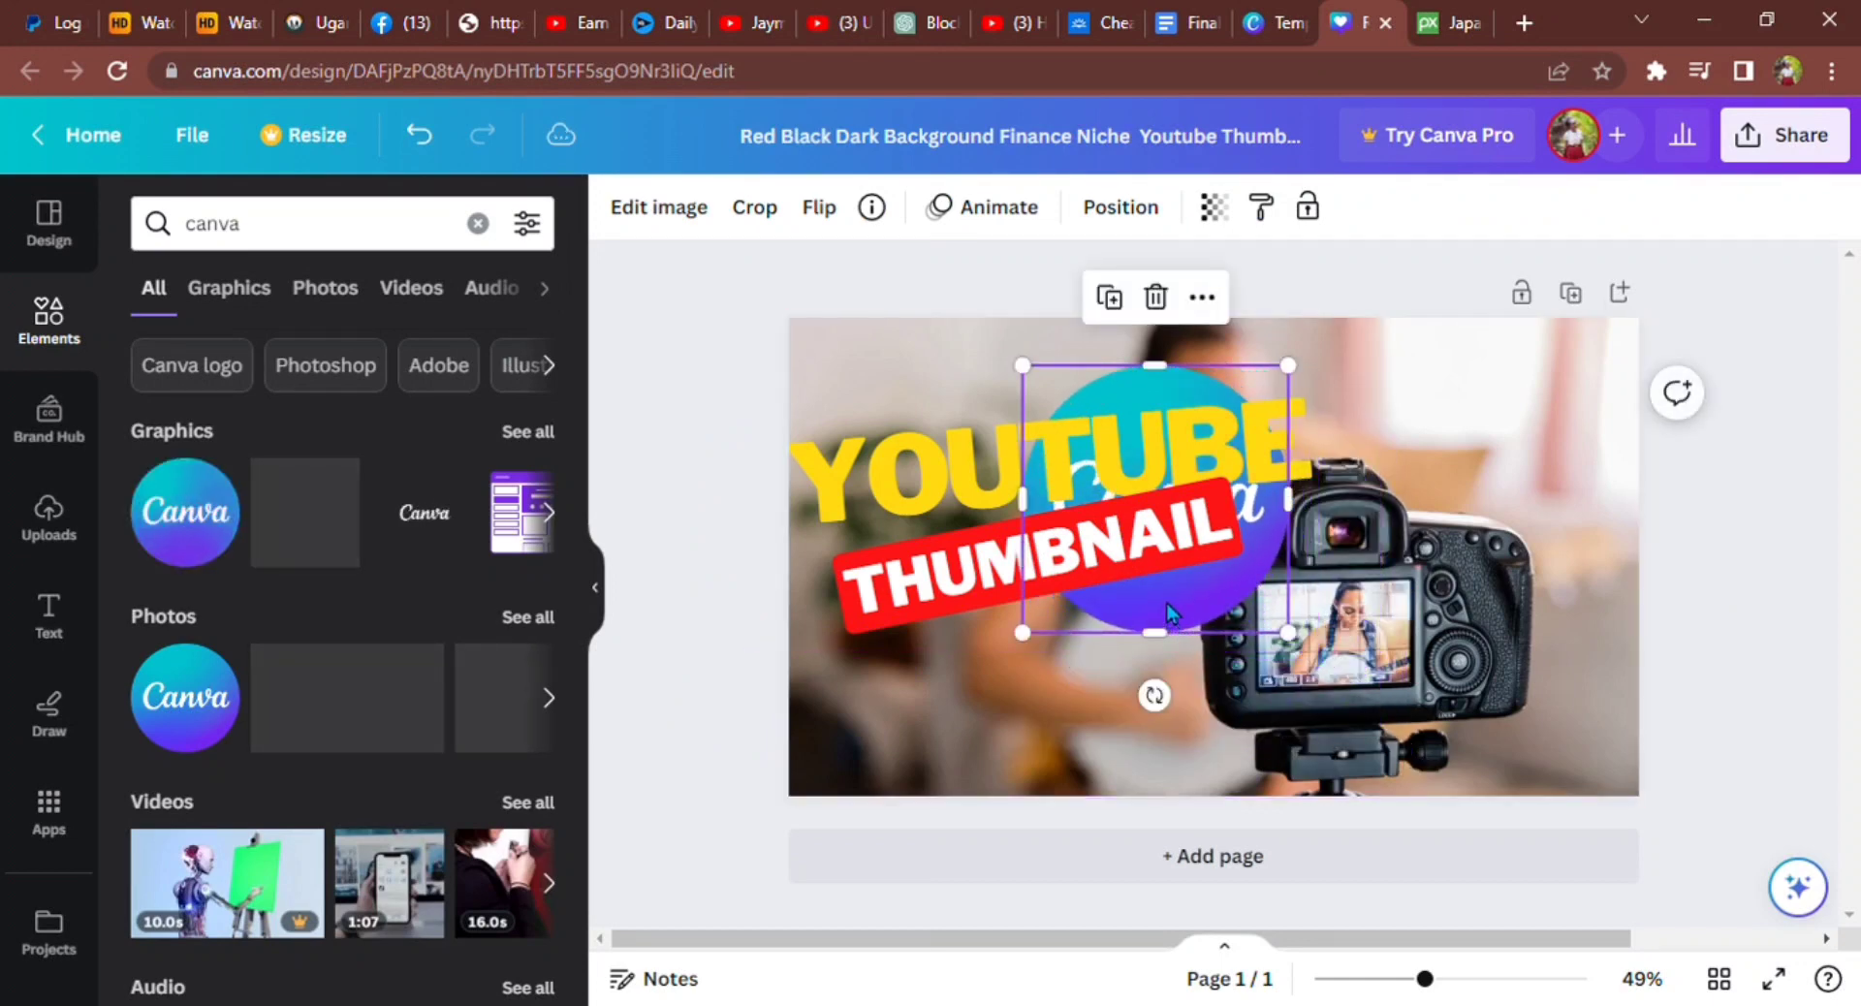
{"action": "left_click_drag", "start_coordinate": [1168, 613], "coordinate": [1063, 800]}
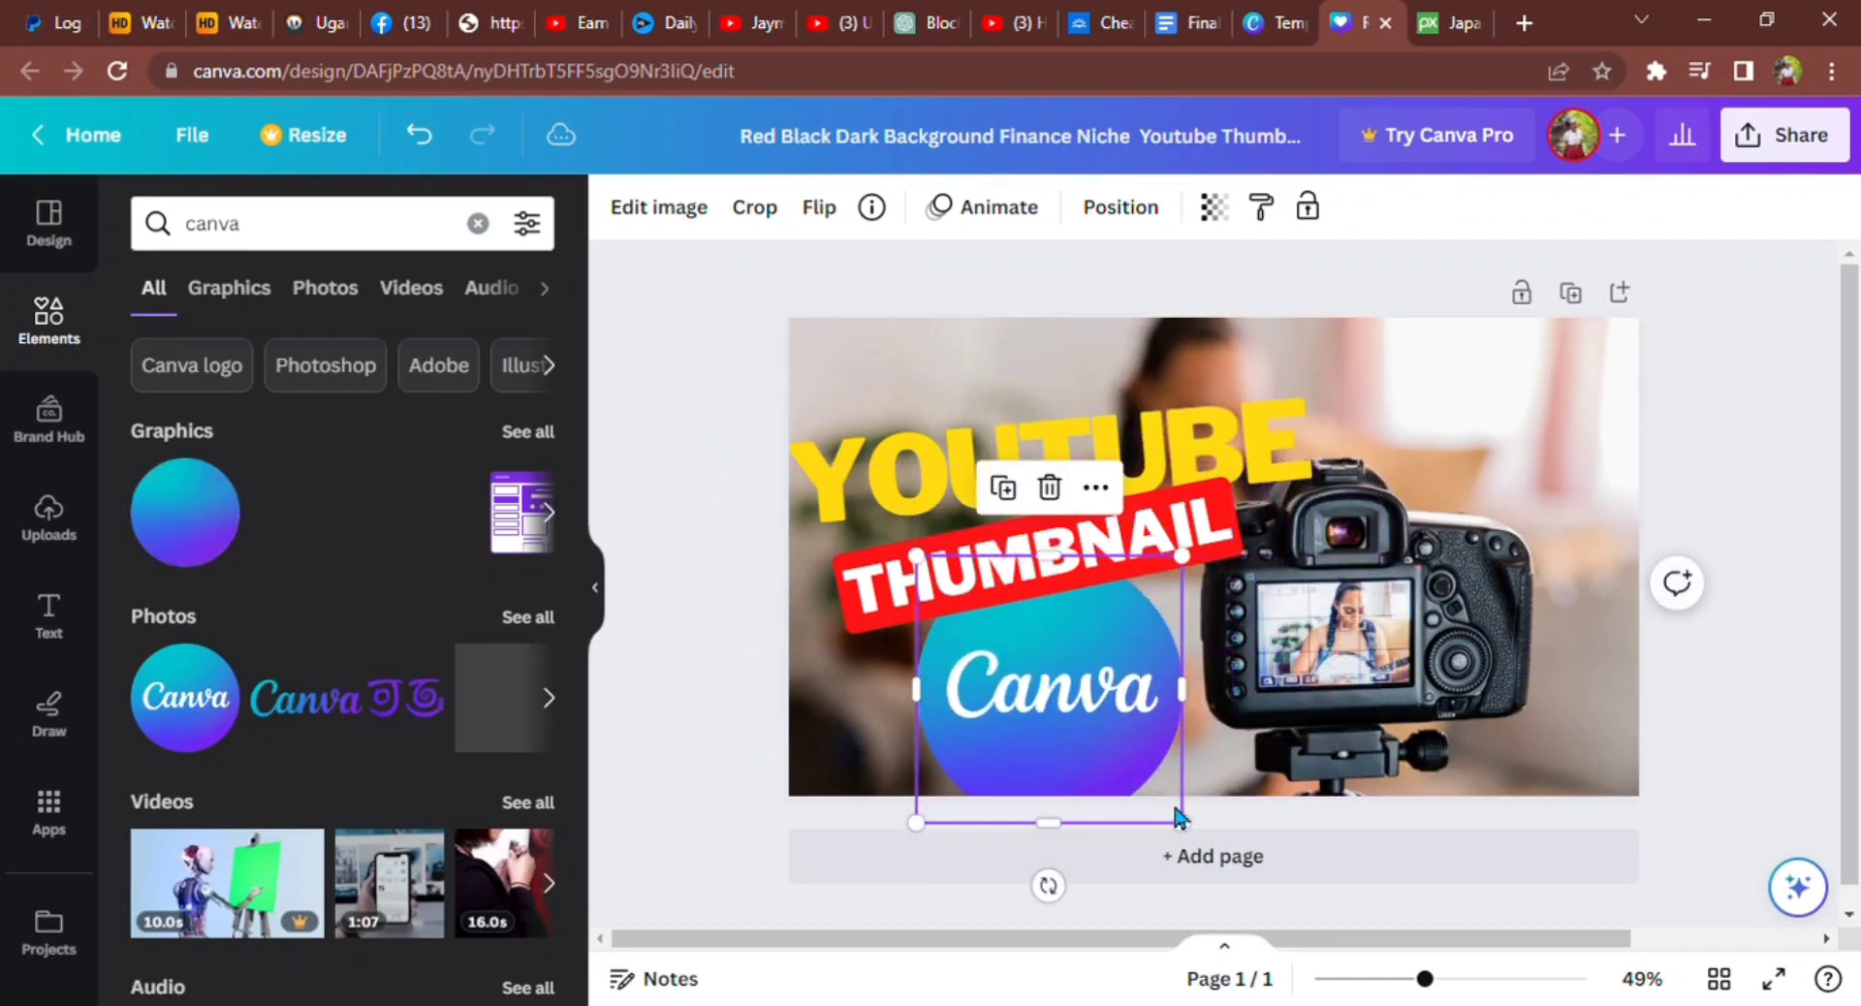
{"action": "left_click_drag", "start_coordinate": [1177, 819], "coordinate": [1129, 744]}
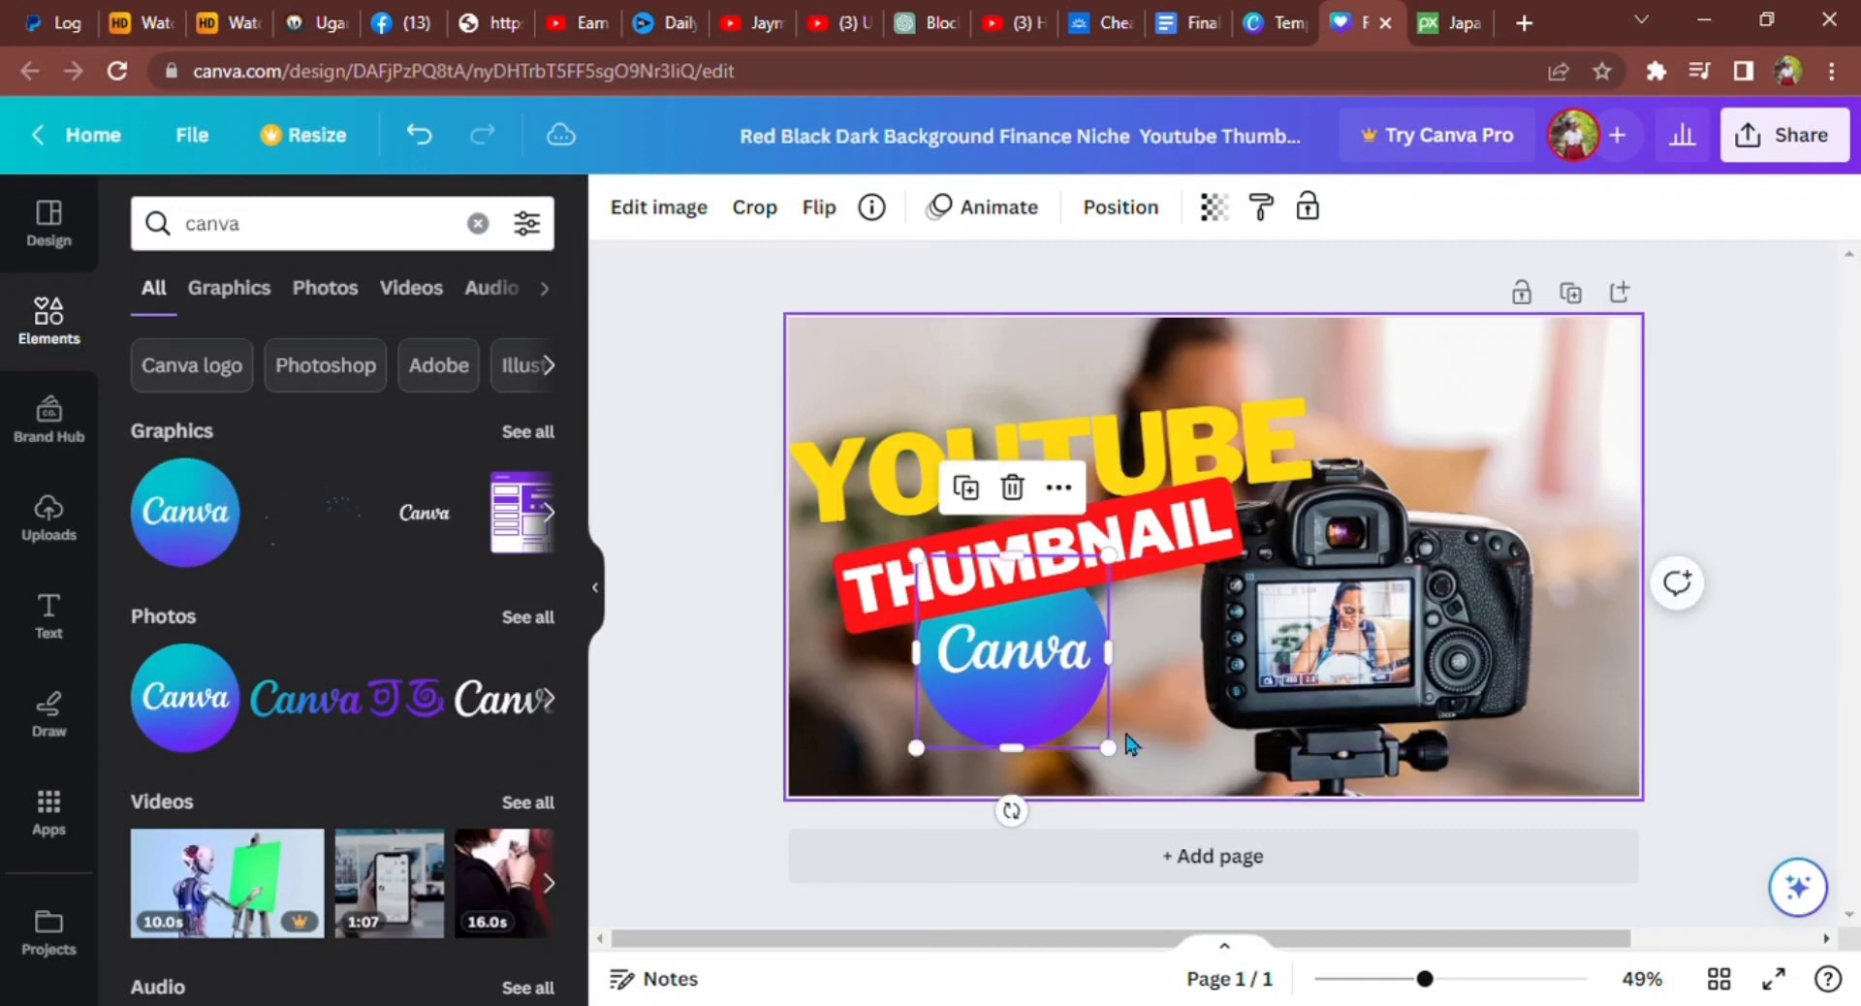
{"action": "left_click", "coordinate": [1169, 769]}
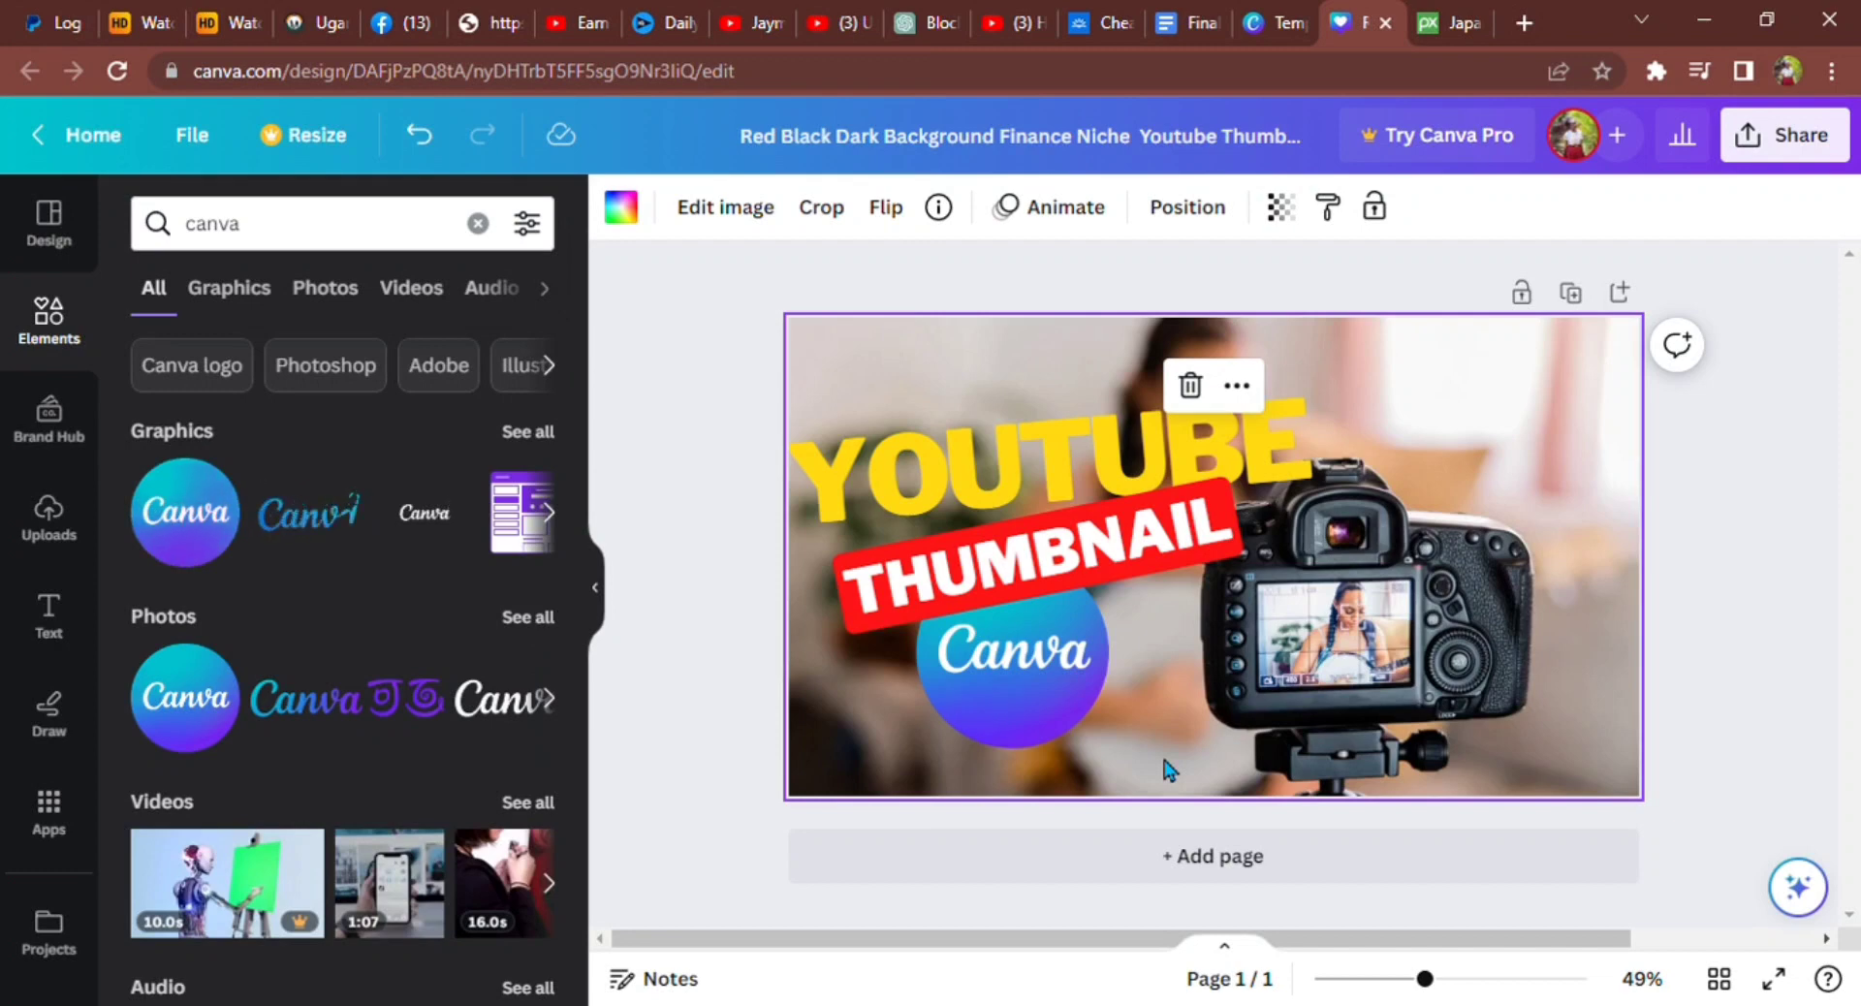
{"action": "left_click", "coordinate": [705, 504]}
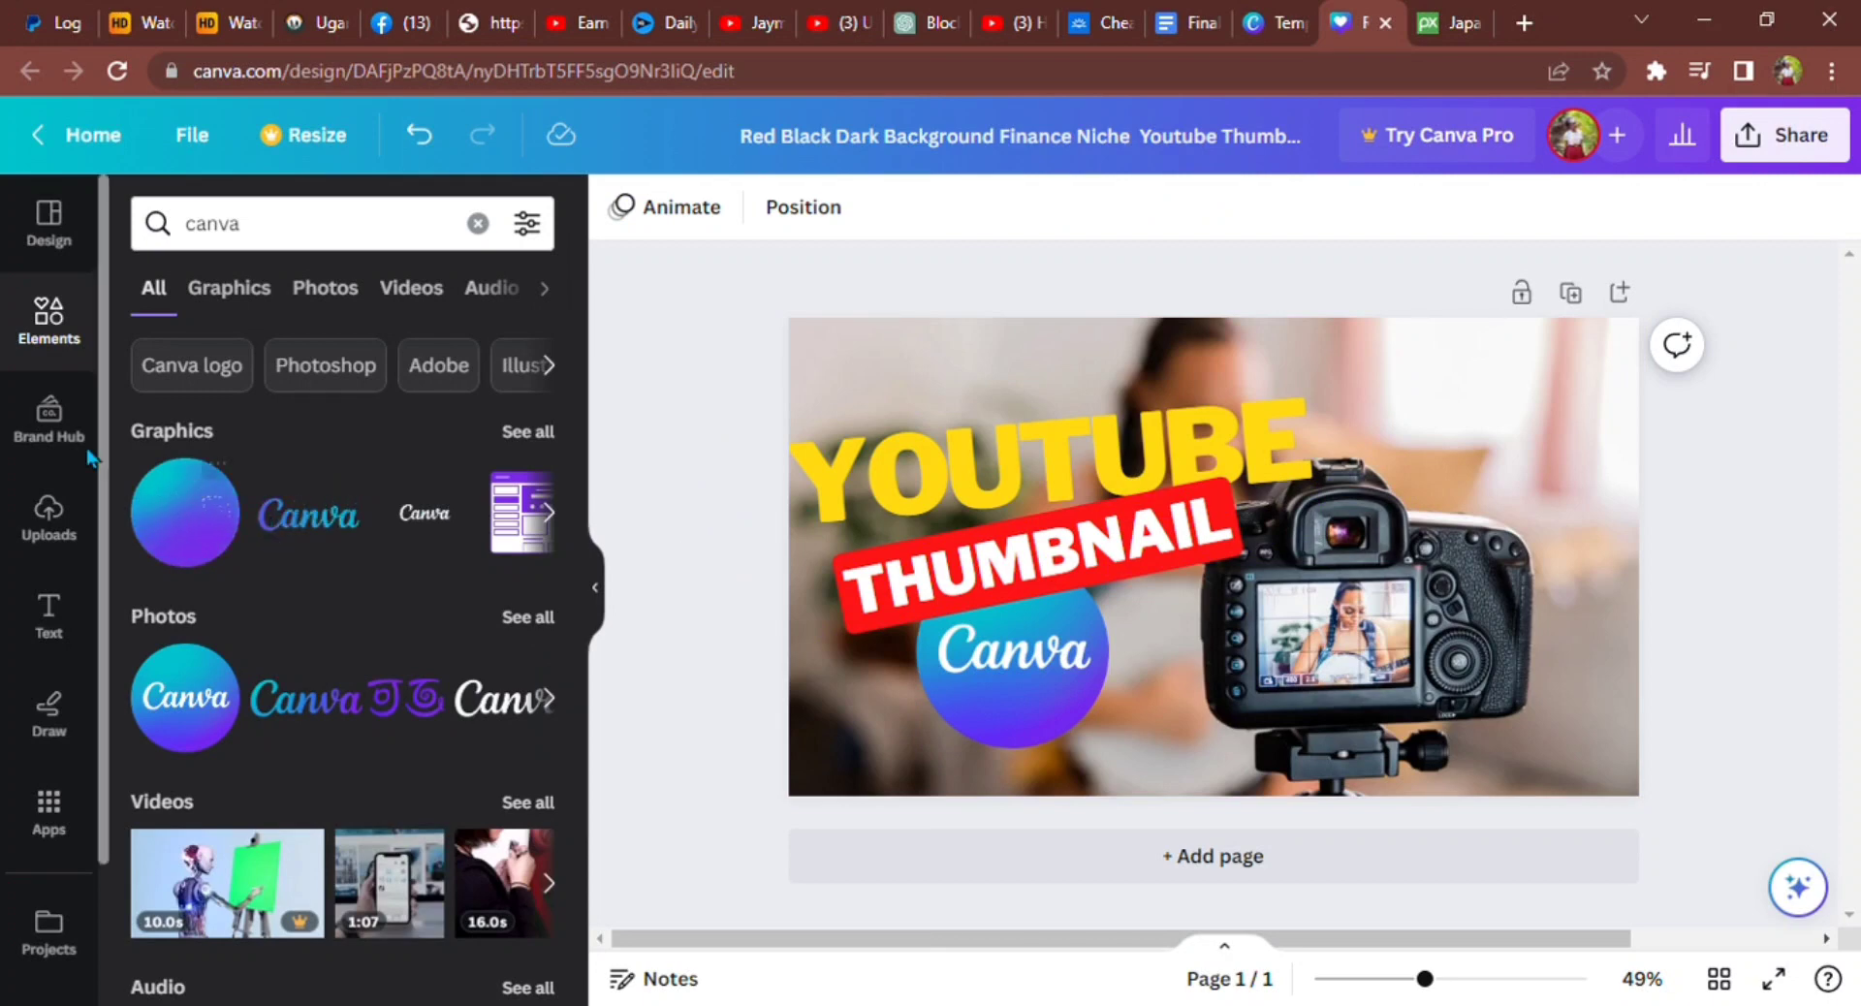
{"action": "left_click", "coordinate": [48, 513]}
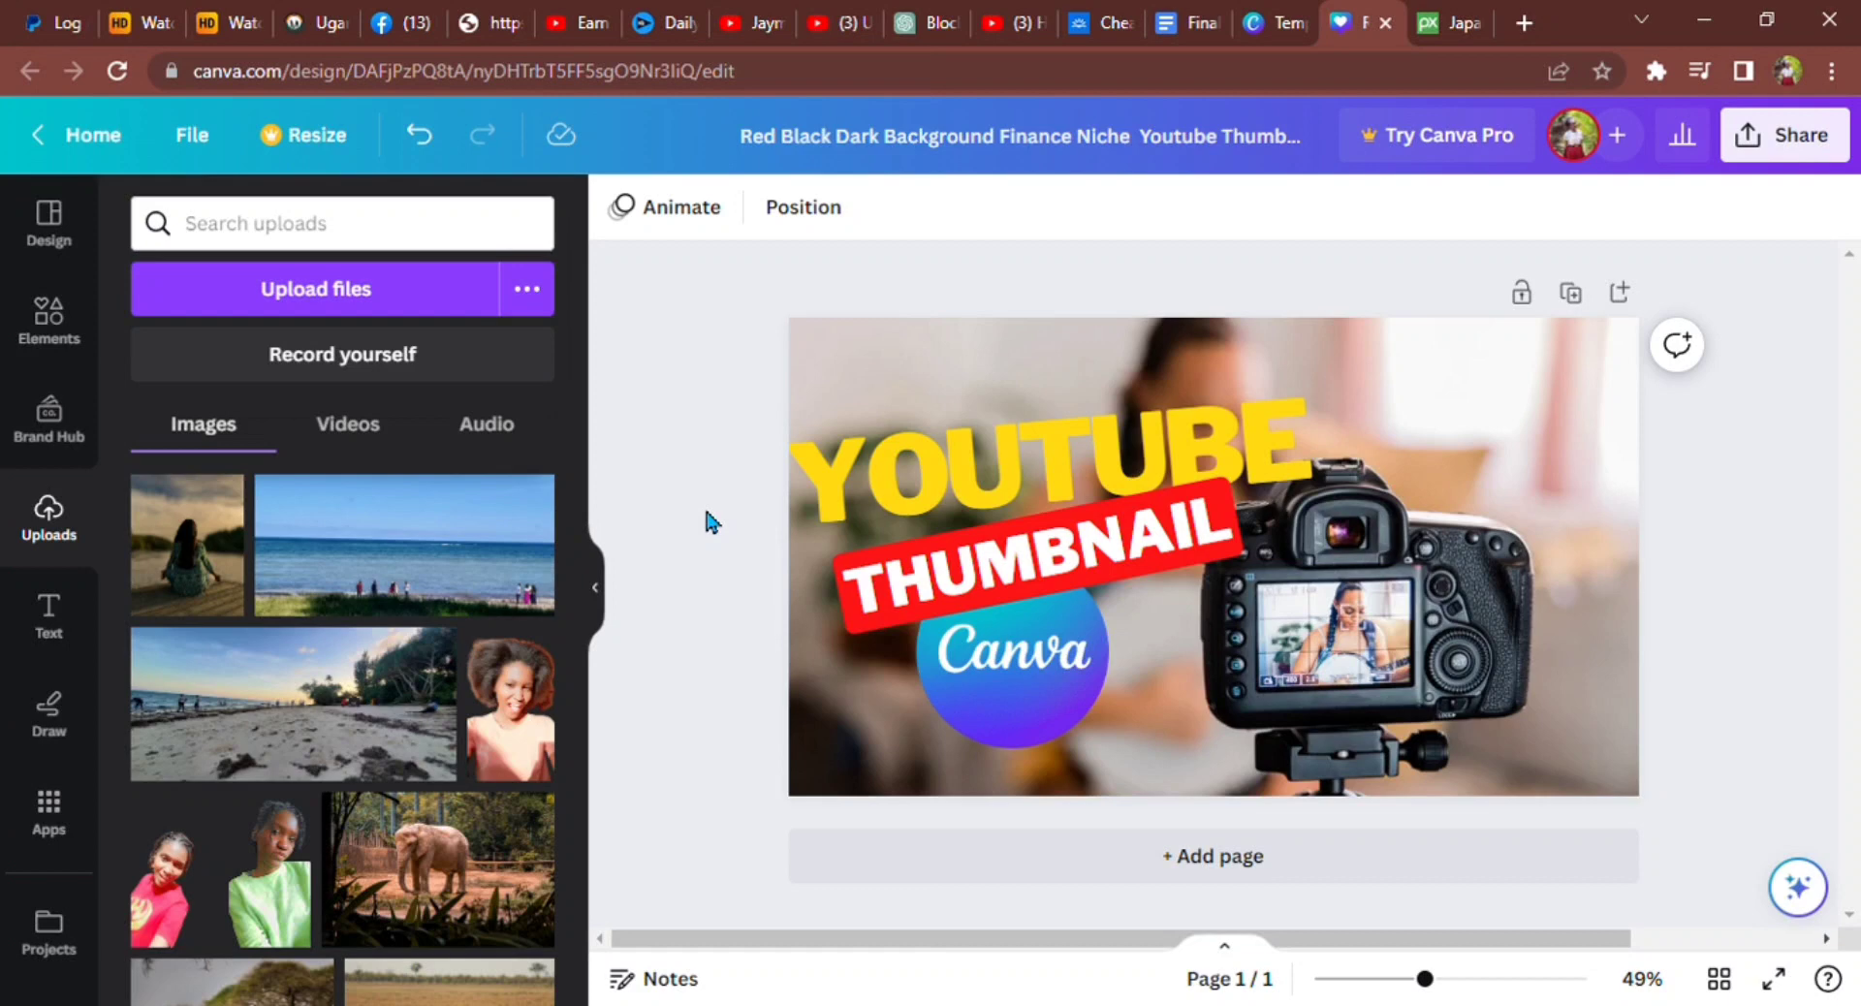
{"action": "left_click", "coordinate": [50, 611]}
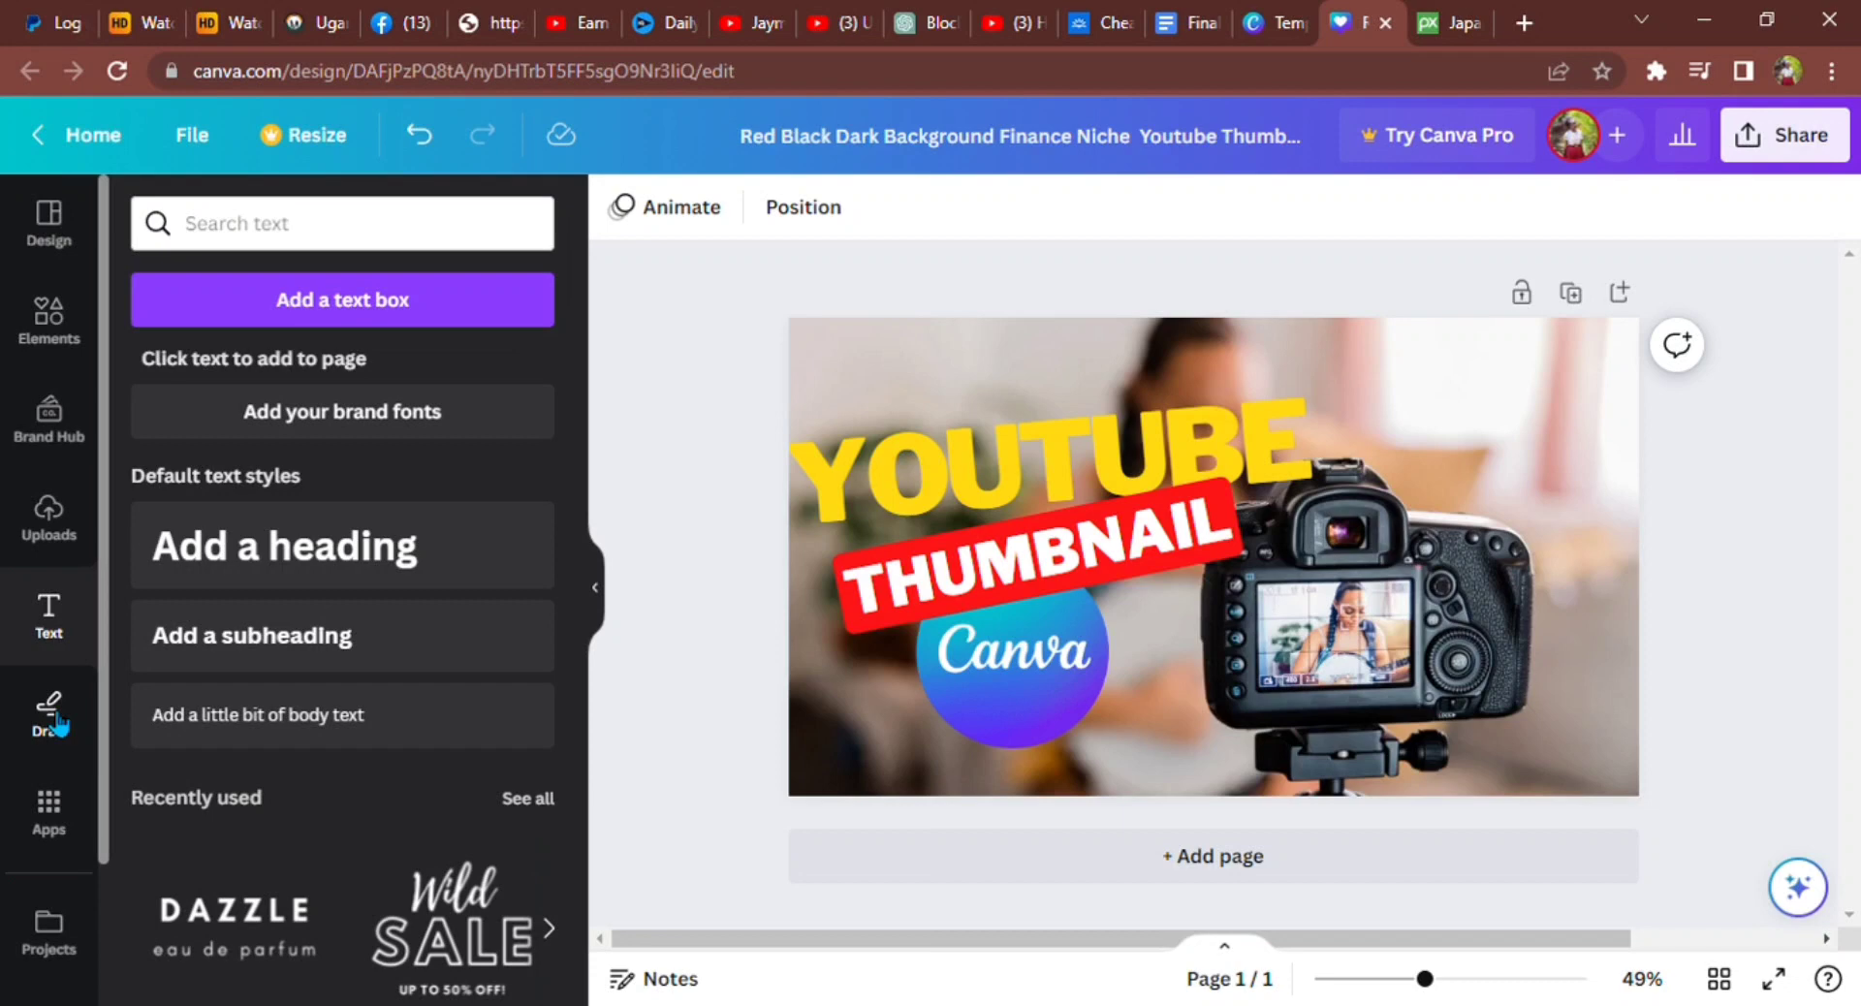
- Download the finished thumbnail design as a PNG file at 1,280 × 720 px
{"action": "left_click", "coordinate": [1783, 134]}
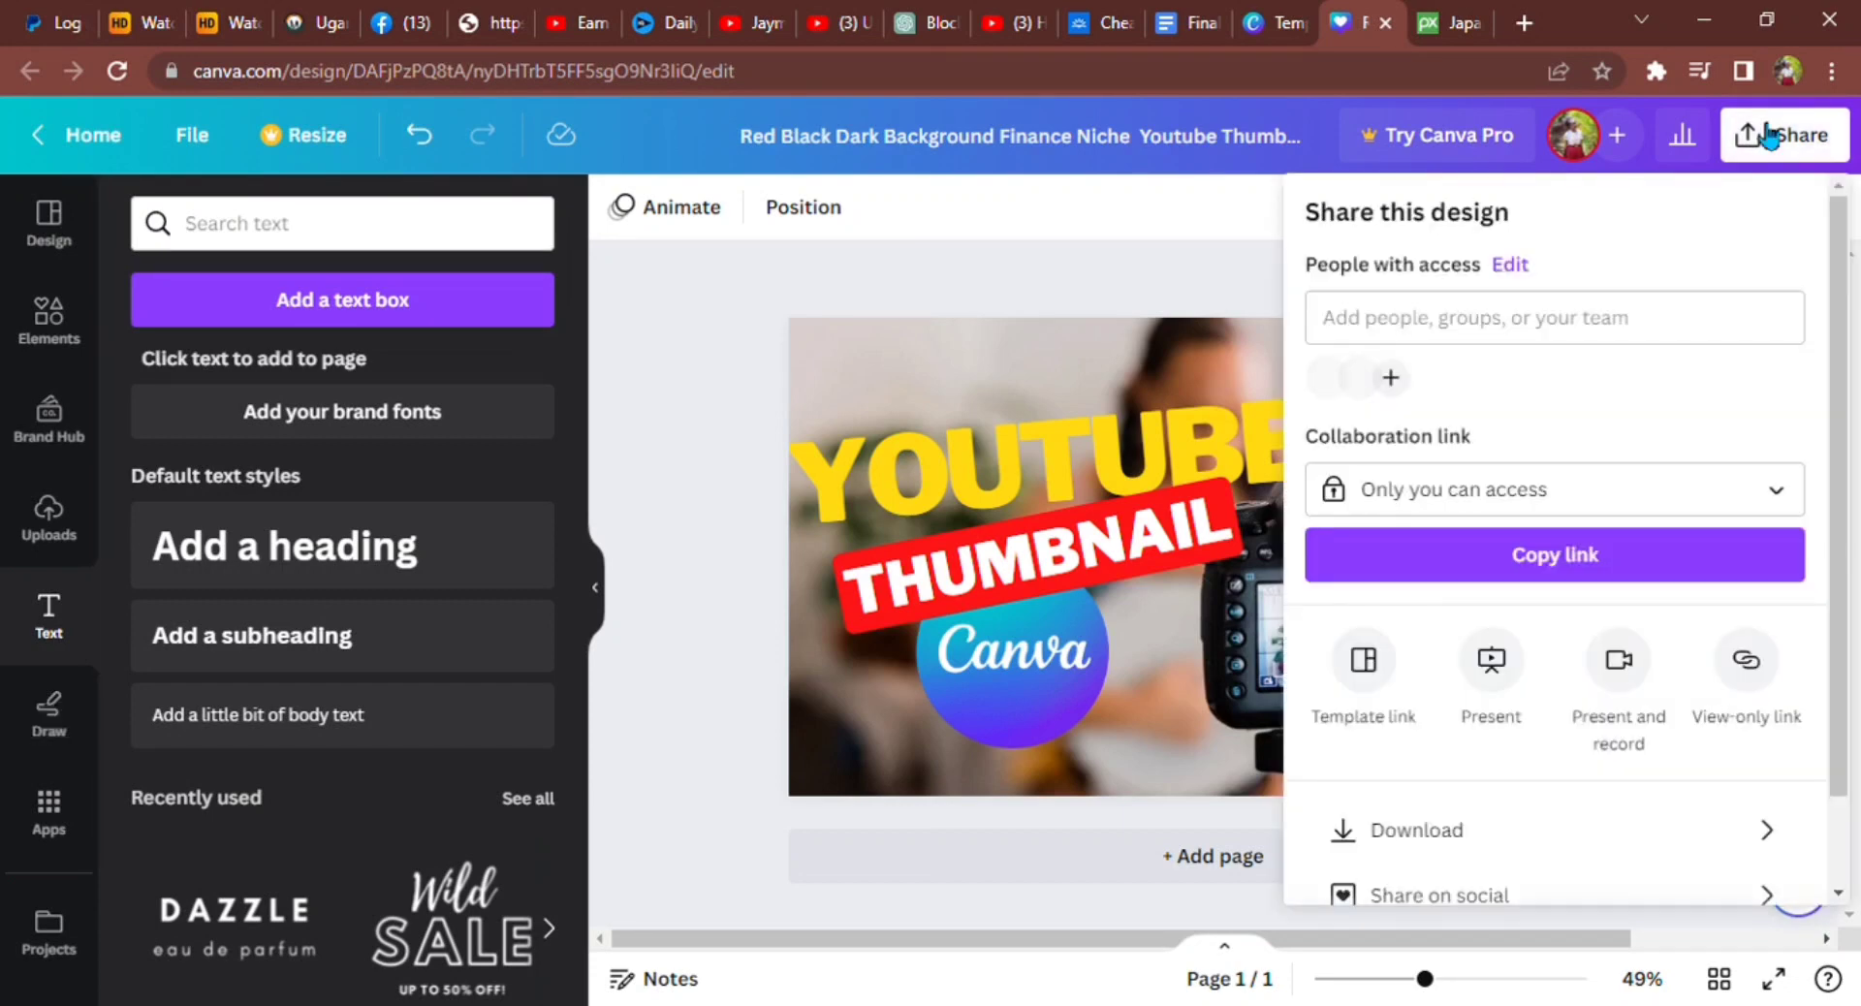
{"action": "left_click", "coordinate": [1474, 830]}
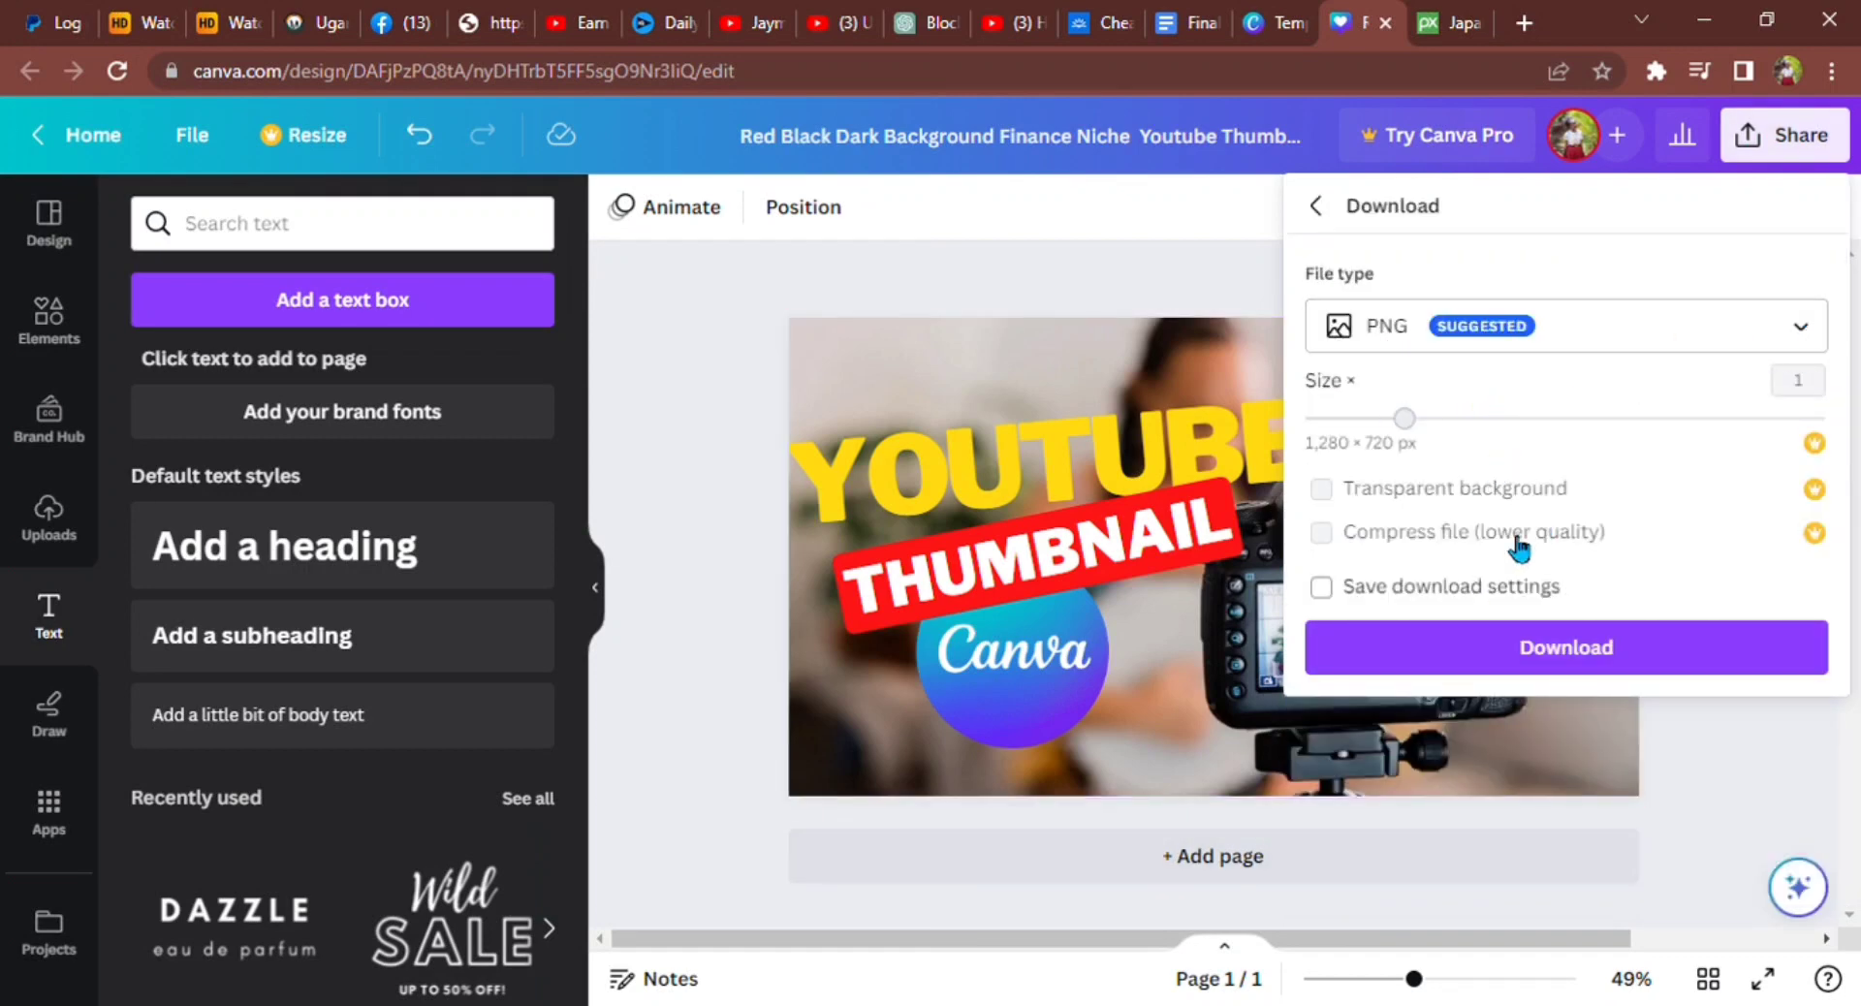
{"action": "left_click", "coordinate": [1800, 325]}
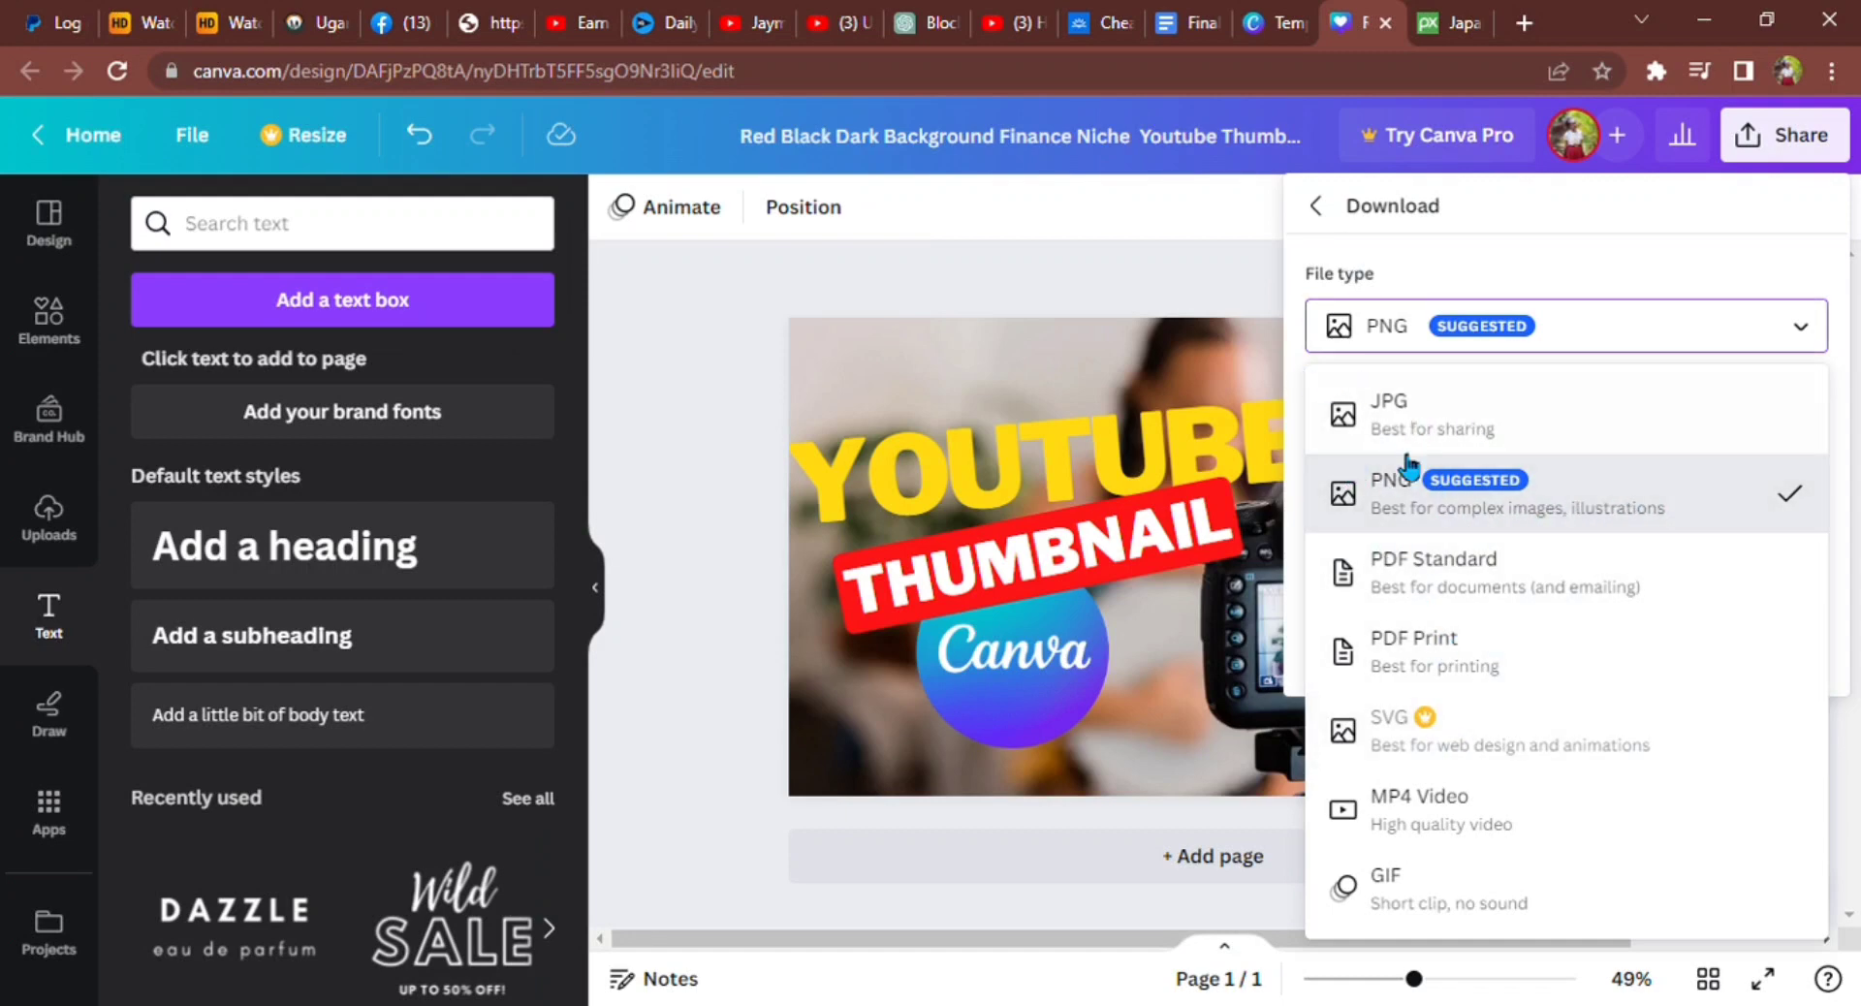
{"action": "left_click", "coordinate": [1397, 497]}
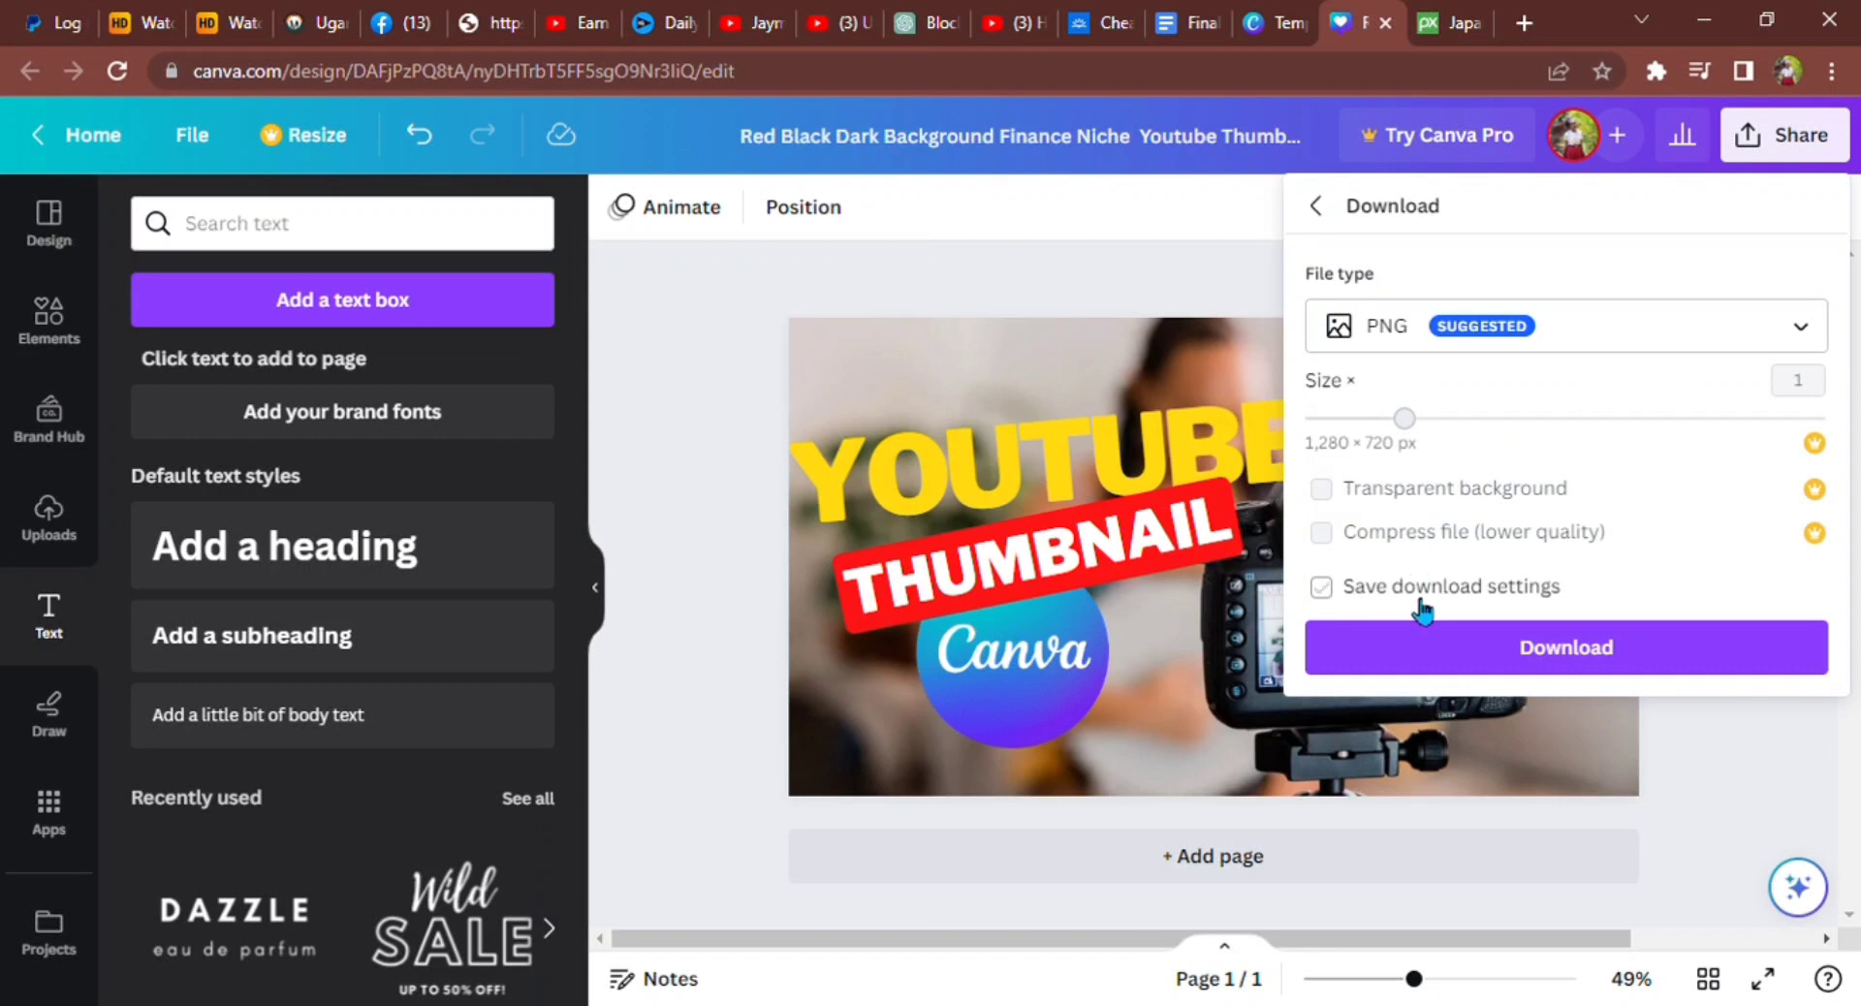
{"action": "left_click", "coordinate": [1538, 647]}
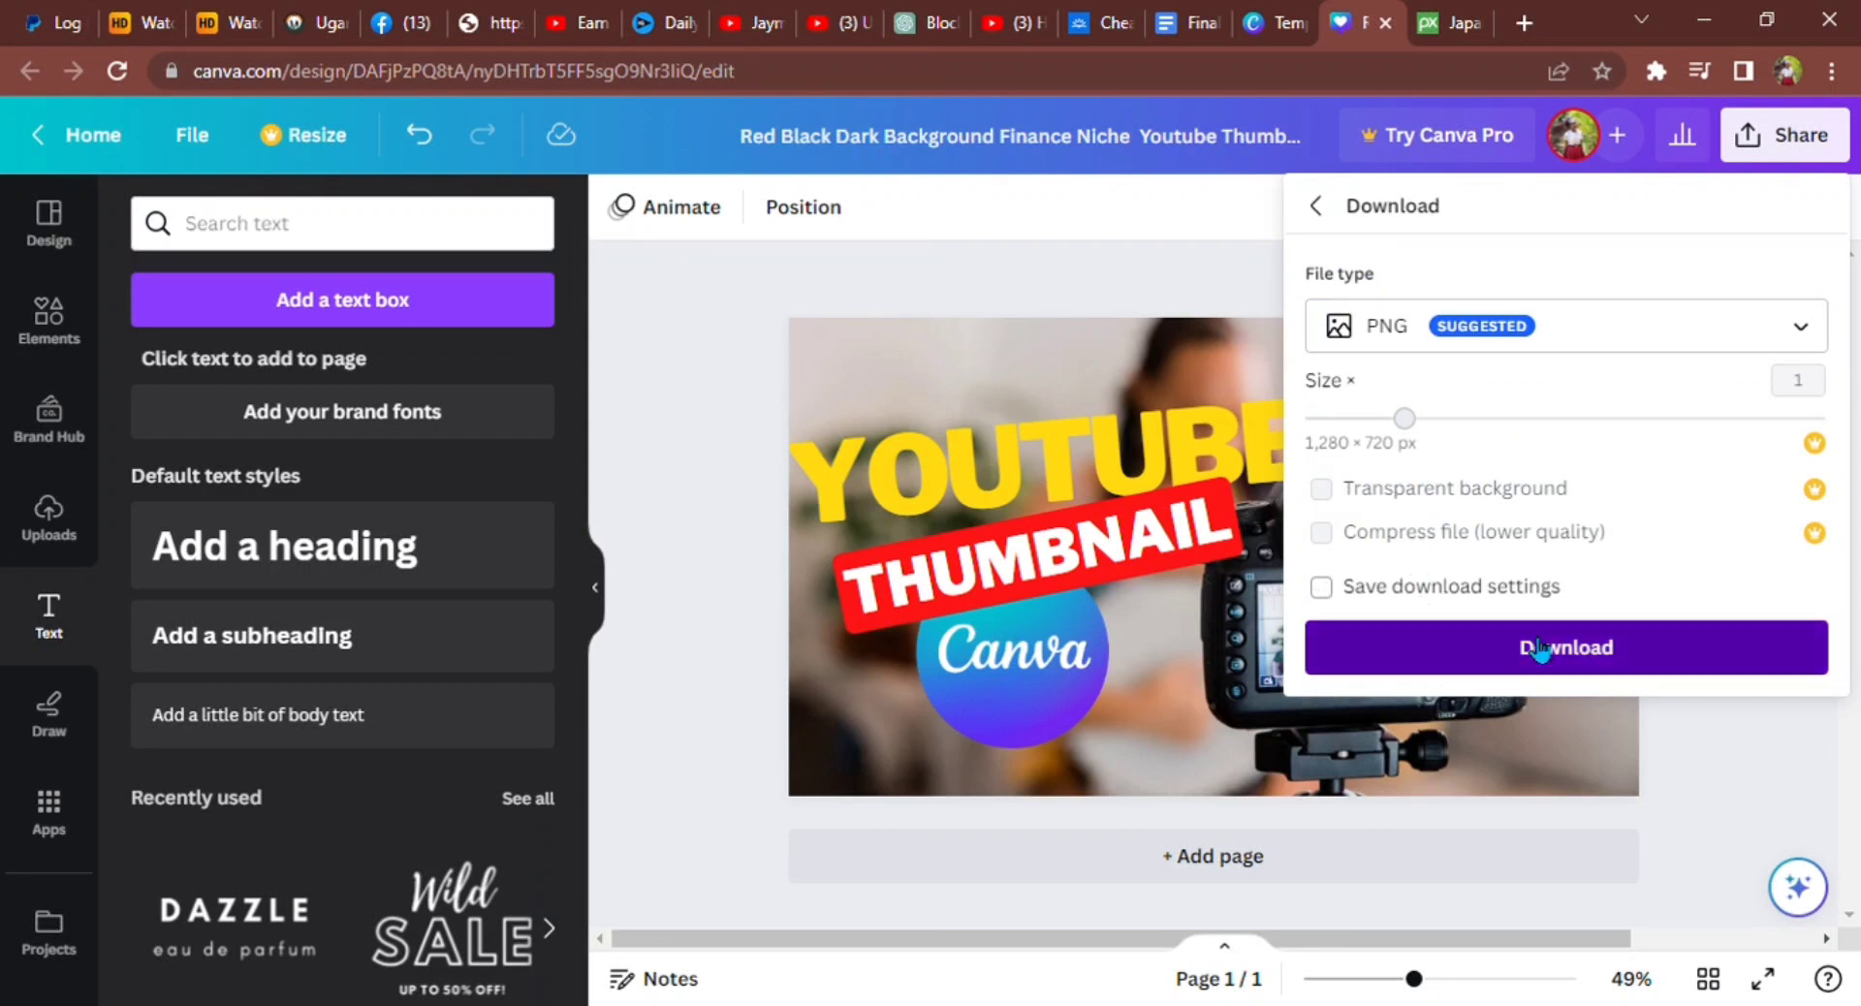